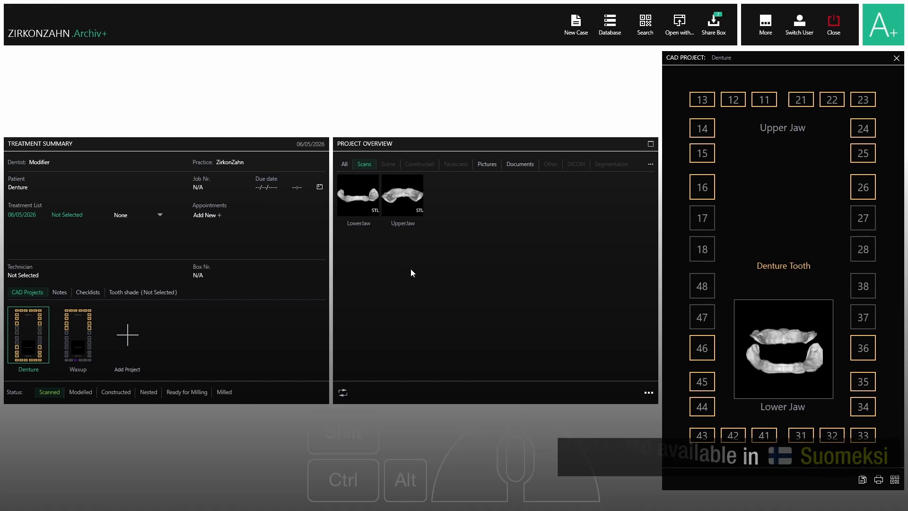
# Open the Denture project in Modifier, continuing with the signed-in user and the Modifier license
pyautogui.doubleClick(27, 341)
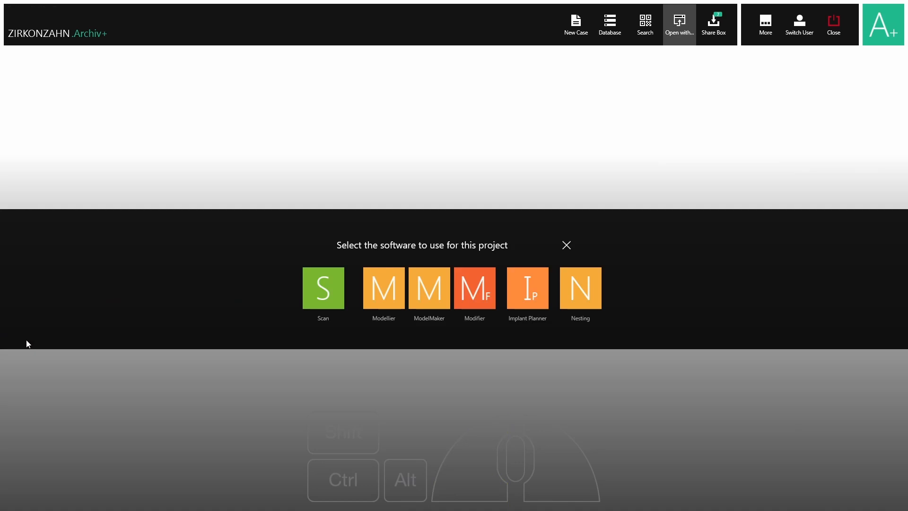
pyautogui.click(478, 284)
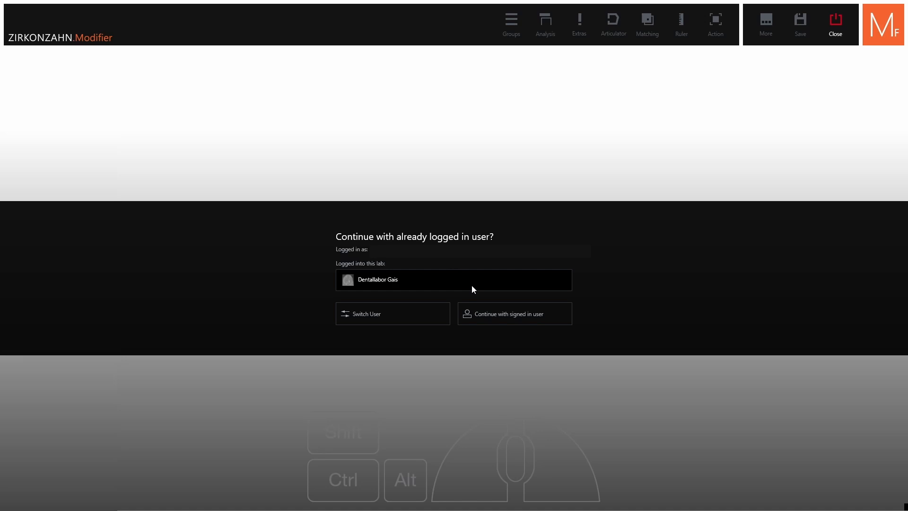
pyautogui.click(511, 316)
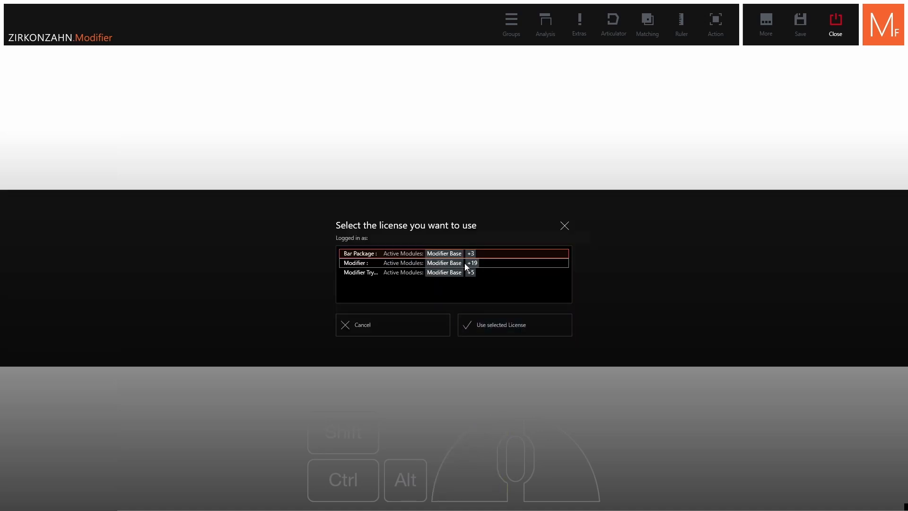
pyautogui.click(466, 263)
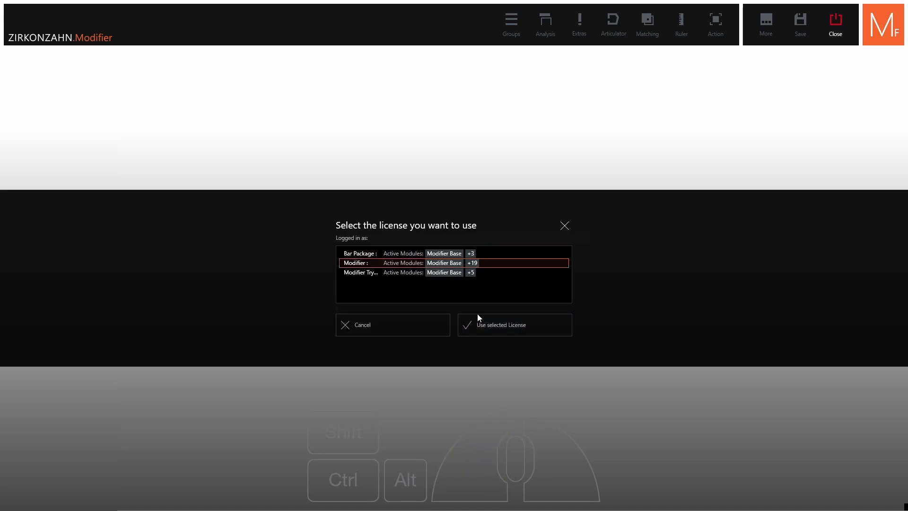
pyautogui.click(484, 327)
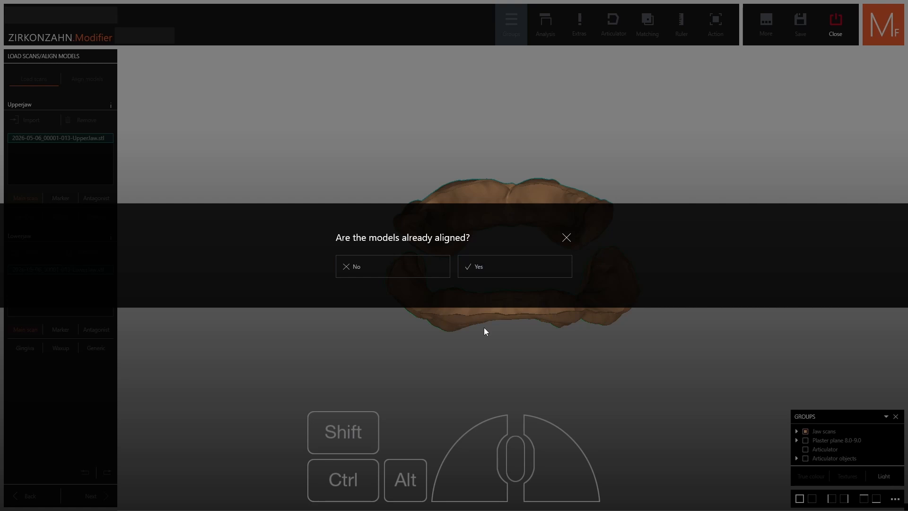
# Declare the models as not yet aligned, show the ghost model, and position the jaw scans against the ghost teeth in the side view
pyautogui.click(364, 265)
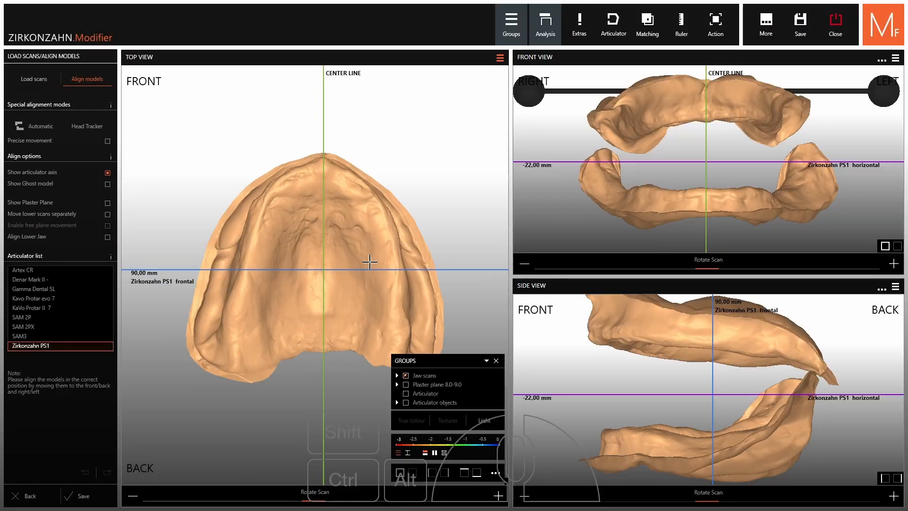
pyautogui.click(44, 189)
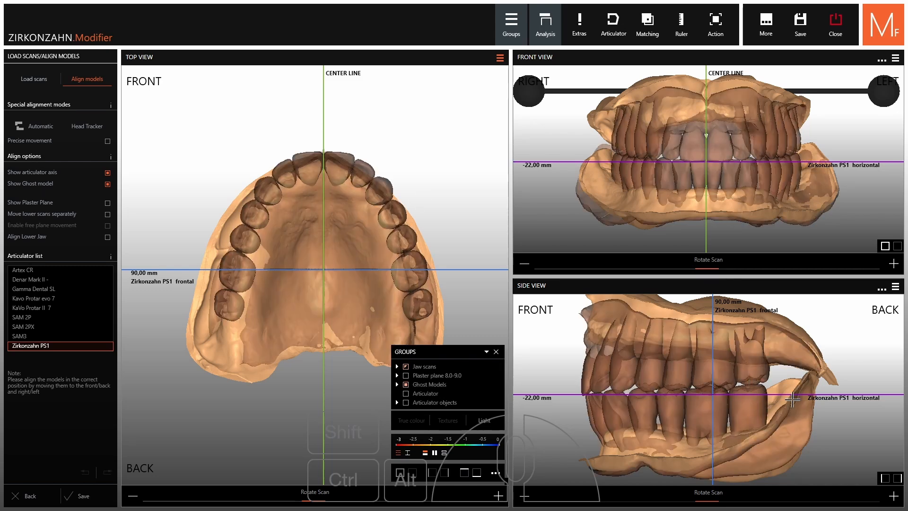
pyautogui.keyDown('ctrl'); pyautogui.moveTo(830, 373); pyautogui.dragTo(835, 360); pyautogui.keyUp('ctrl')
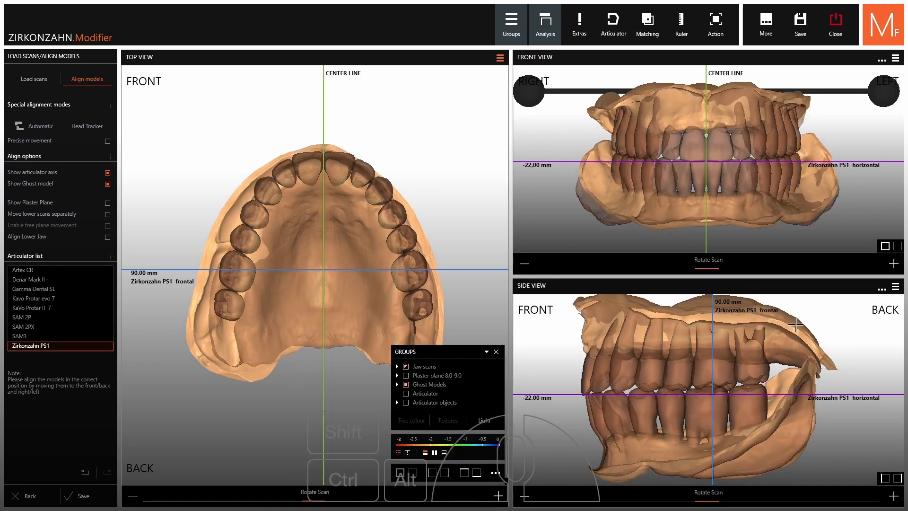
pyautogui.moveTo(796, 324); pyautogui.dragTo(797, 331)
# Hide the ghost model in the top view and adjust the upper jaw scan to the center line
pyautogui.scroll(3, 371, 219)
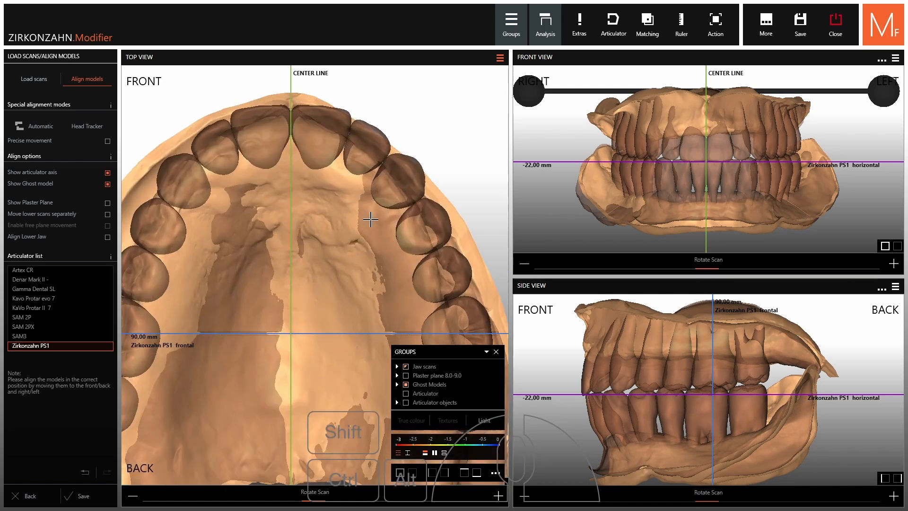
pyautogui.keyDown('ctrl'); pyautogui.middleClick(391, 239); pyautogui.keyUp('ctrl')
pyautogui.moveTo(336, 241); pyautogui.dragTo(350, 240)
pyautogui.moveTo(391, 219)
pyautogui.keyDown('ctrl'); pyautogui.mouseDown()
pyautogui.moveTo(379, 215)
pyautogui.moveTo(393, 228)
pyautogui.mouseUp(); pyautogui.keyUp('ctrl')
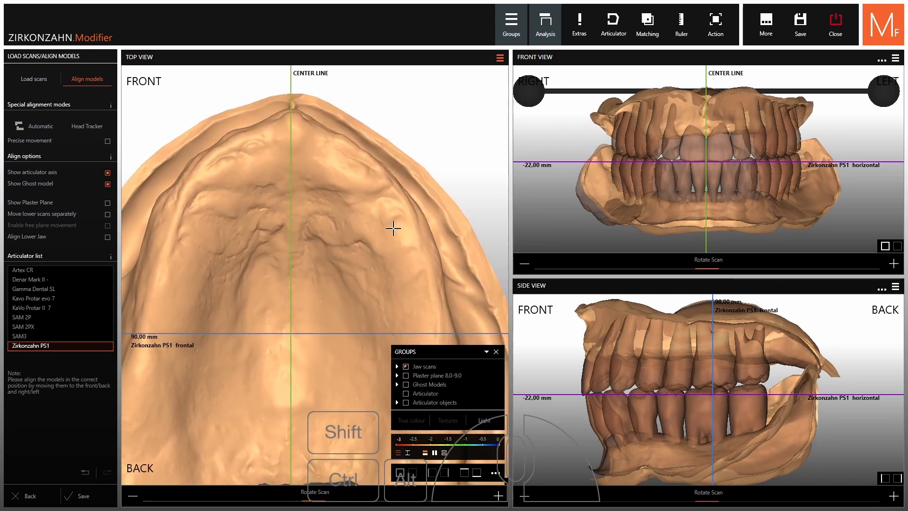
# Fine-tune the rotation of the jaw scans in the front and side views to match the ghost teeth
pyautogui.press('ctrl')
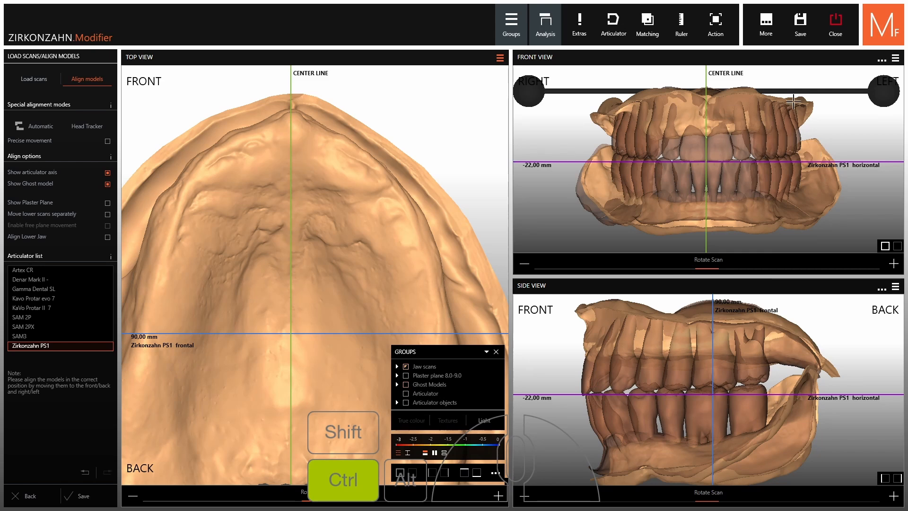
pyautogui.keyDown('ctrl'); pyautogui.moveTo(807, 104); pyautogui.dragTo(807, 108); pyautogui.keyUp('ctrl')
pyautogui.press('ctrl')
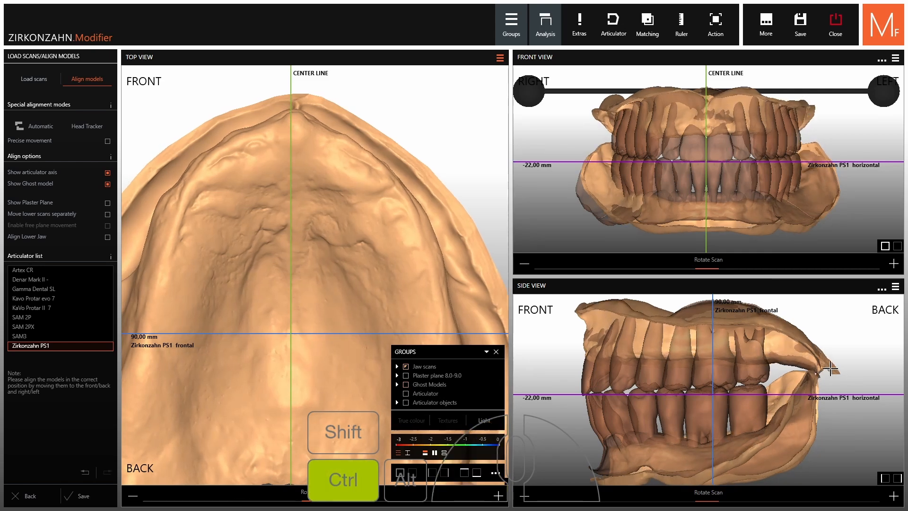
pyautogui.keyDown('ctrl'); pyautogui.moveTo(830, 368); pyautogui.dragTo(828, 365); pyautogui.keyUp('ctrl')
pyautogui.scroll(-6, 707, 345)
pyautogui.scroll(3, 618, 357)
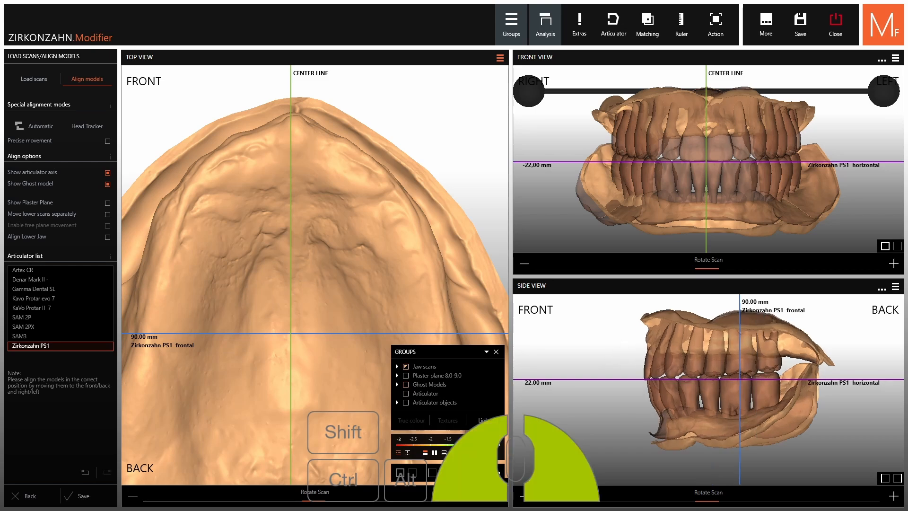
pyautogui.moveTo(623, 346); pyautogui.dragTo(604, 351)
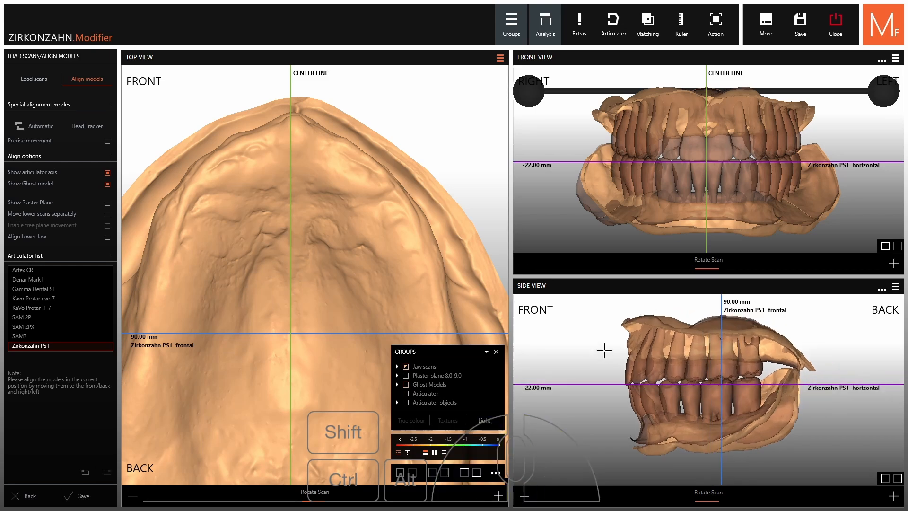
# Enable separate movement of the lower scans, try shifting the lower jaw downward in the side view, and undo that shift
pyautogui.click(17, 215)
pyautogui.moveTo(785, 373)
pyautogui.mouseDown()
pyautogui.moveTo(718, 376)
pyautogui.moveTo(779, 387)
pyautogui.mouseUp()
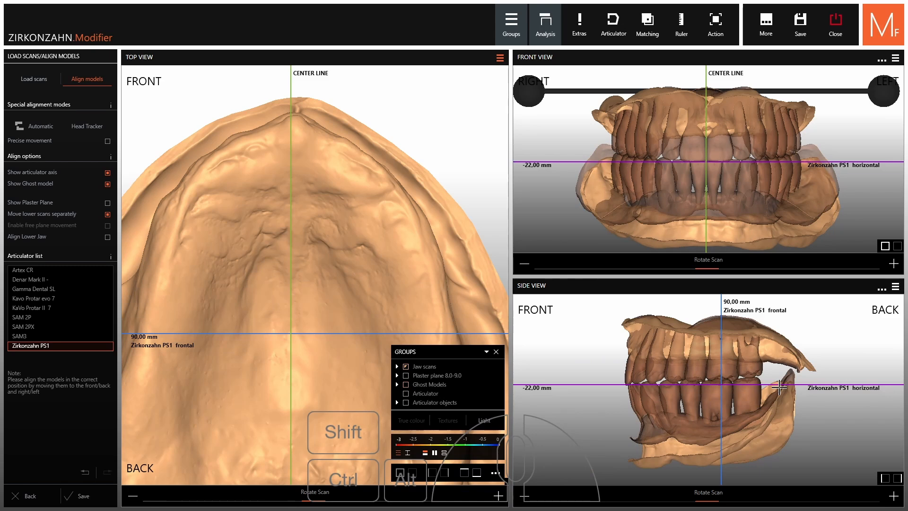
pyautogui.click(85, 473)
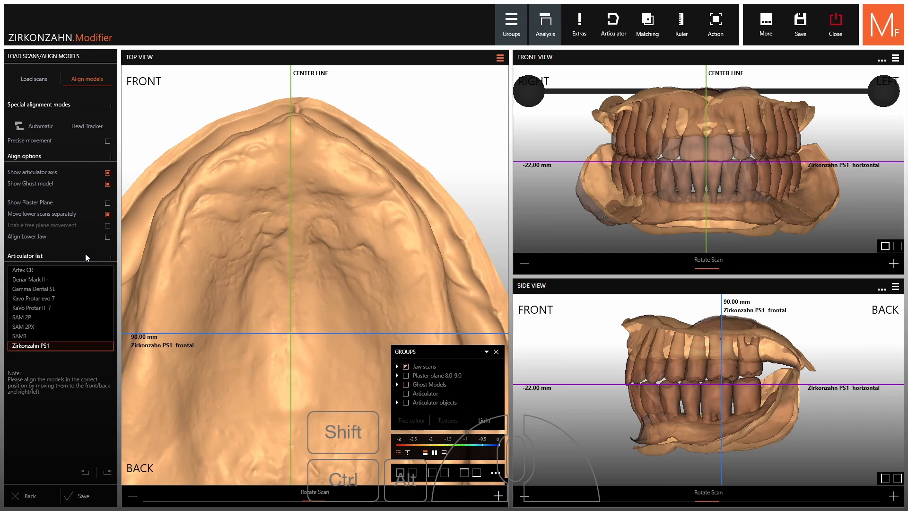
# Show the plaster plane with the 8.0-9.0 dimension and save the model alignment
pyautogui.click(37, 203)
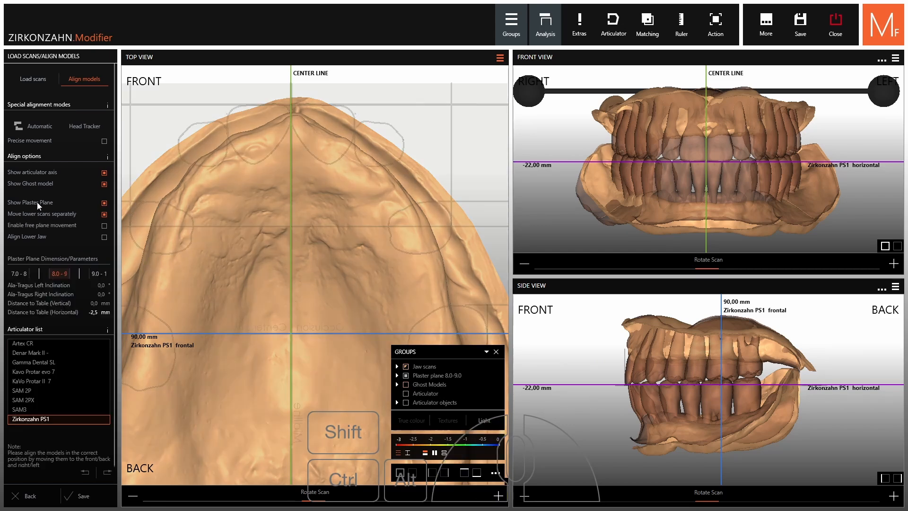
pyautogui.click(78, 495)
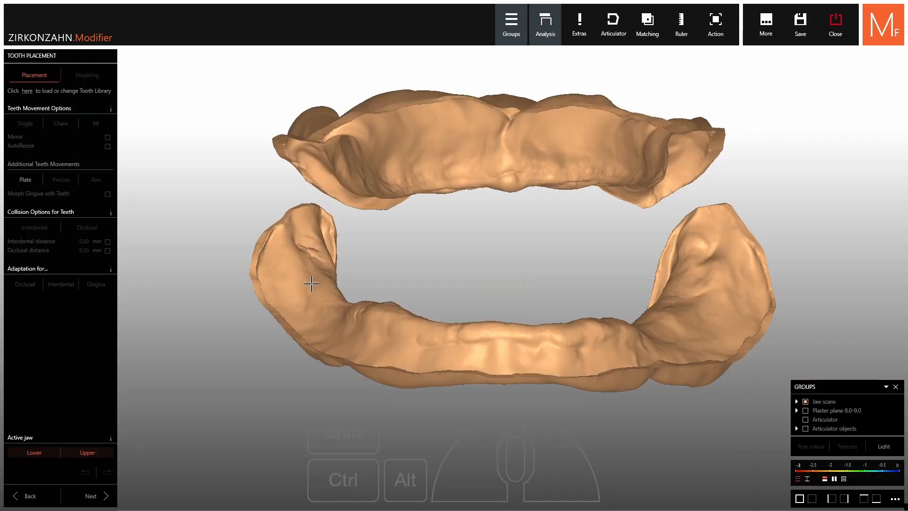
# Load the DEMI DENTURE shape from the prosthesis tooth library and arrange the teeth on the plaster plane
pyautogui.click(27, 91)
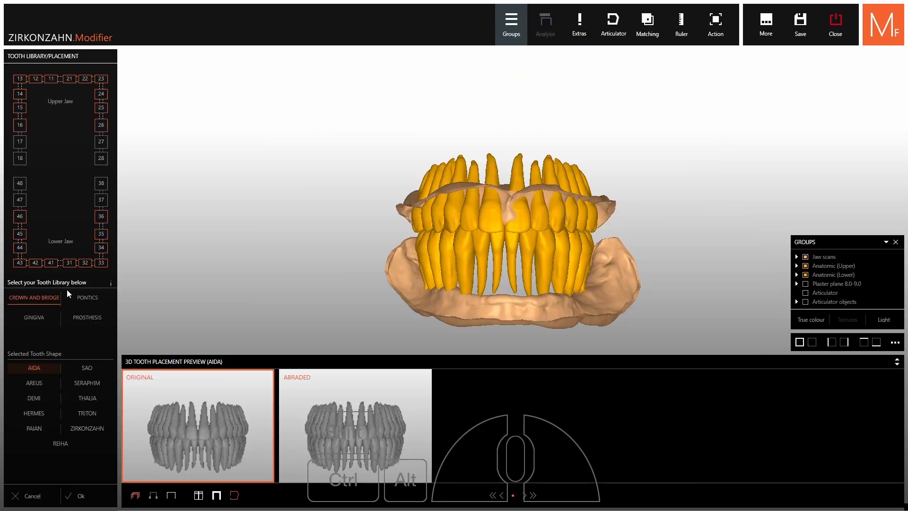
pyautogui.click(75, 318)
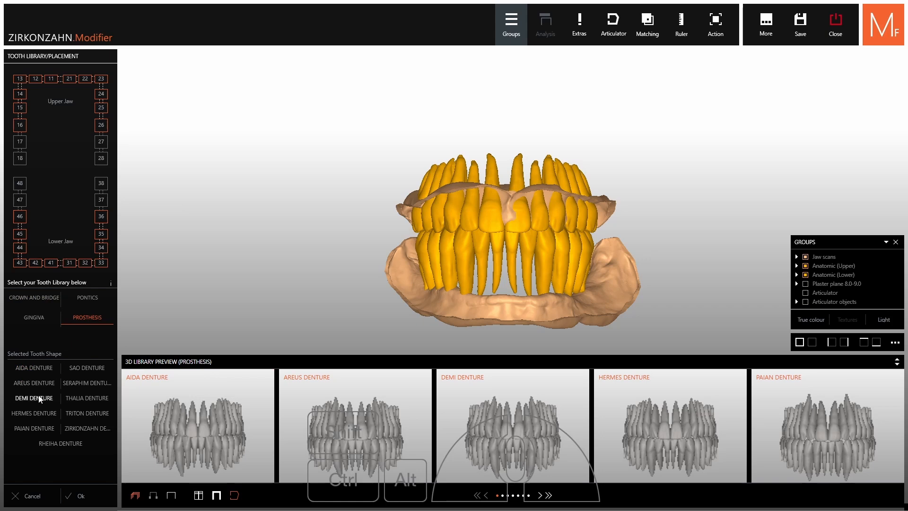
pyautogui.click(40, 400)
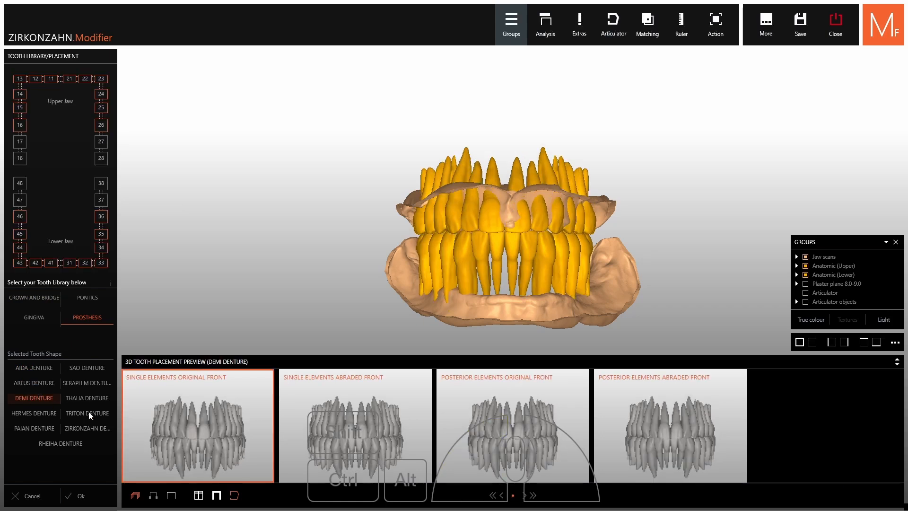
pyautogui.click(199, 495)
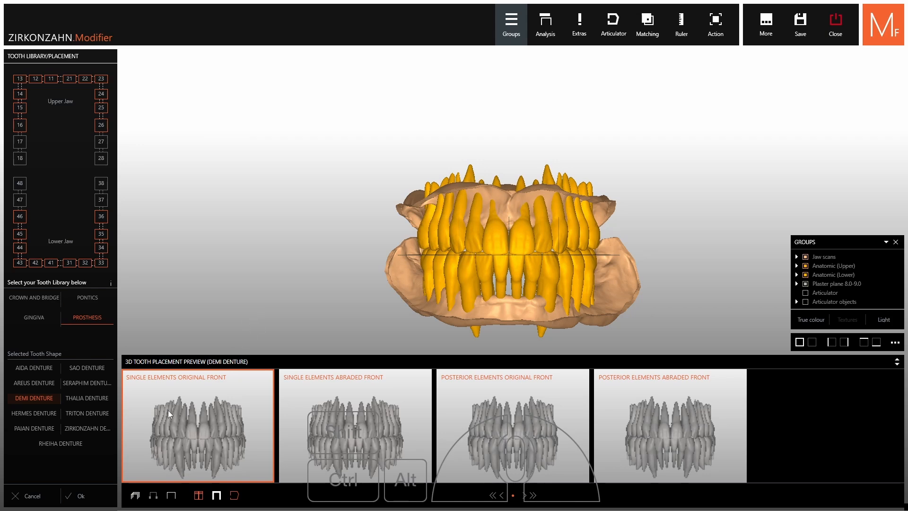
# Preview the DEMI DENTURE placement variants from the side and accept Posterior Elements Abraded Front
pyautogui.scroll(3, 529, 317)
pyautogui.moveTo(601, 317); pyautogui.dragTo(551, 268, button='right')
pyautogui.scroll(3, 554, 312)
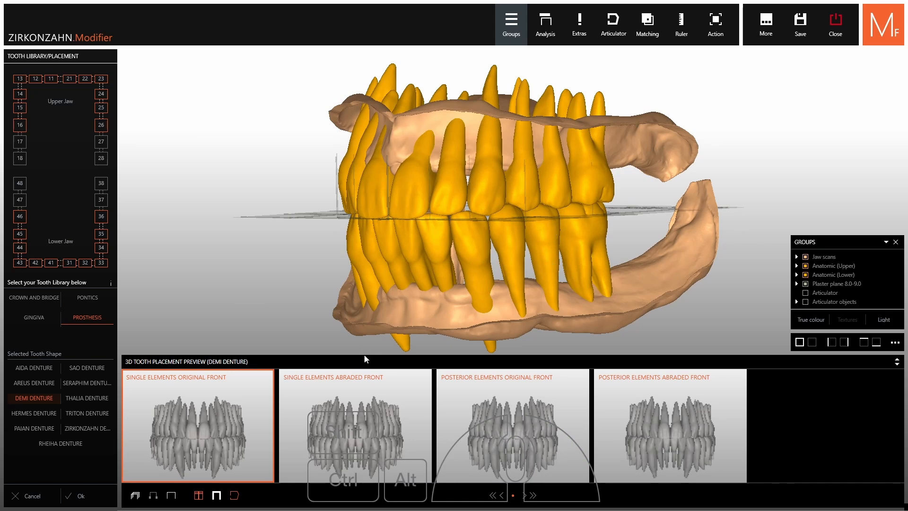
pyautogui.click(346, 433)
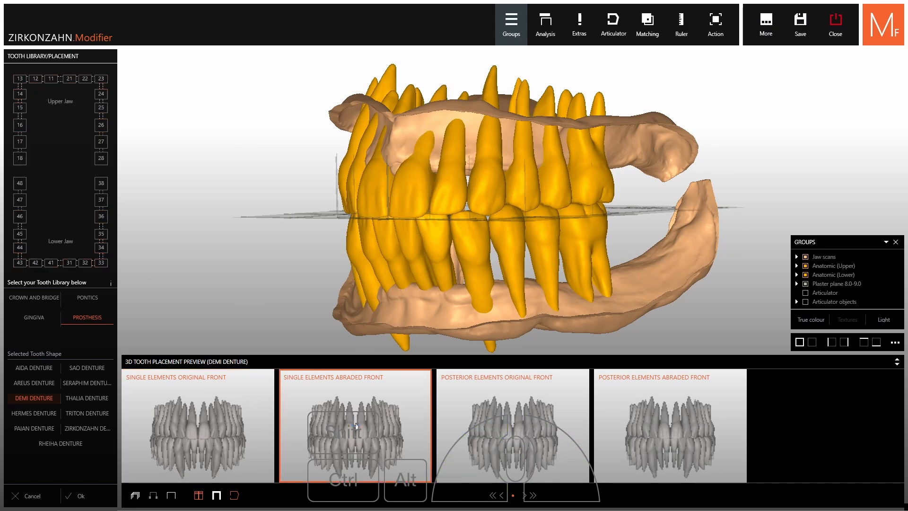
pyautogui.click(530, 404)
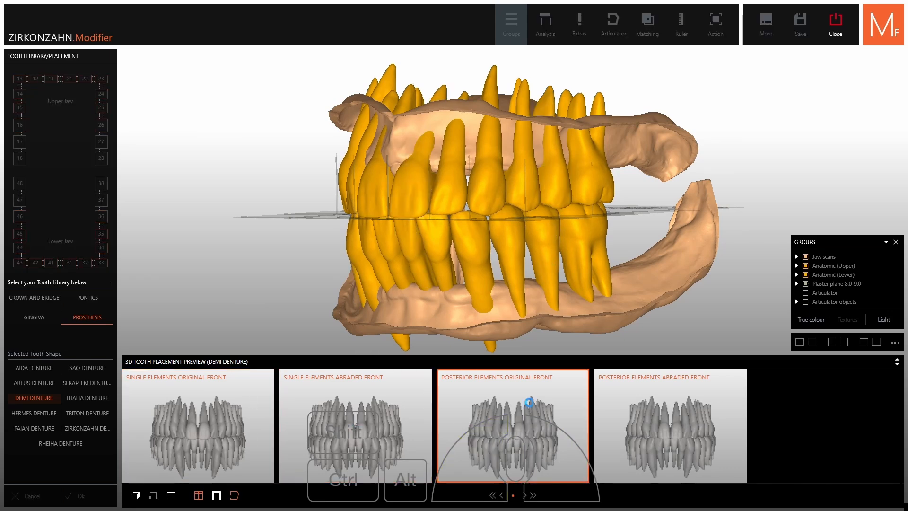
pyautogui.click(652, 403)
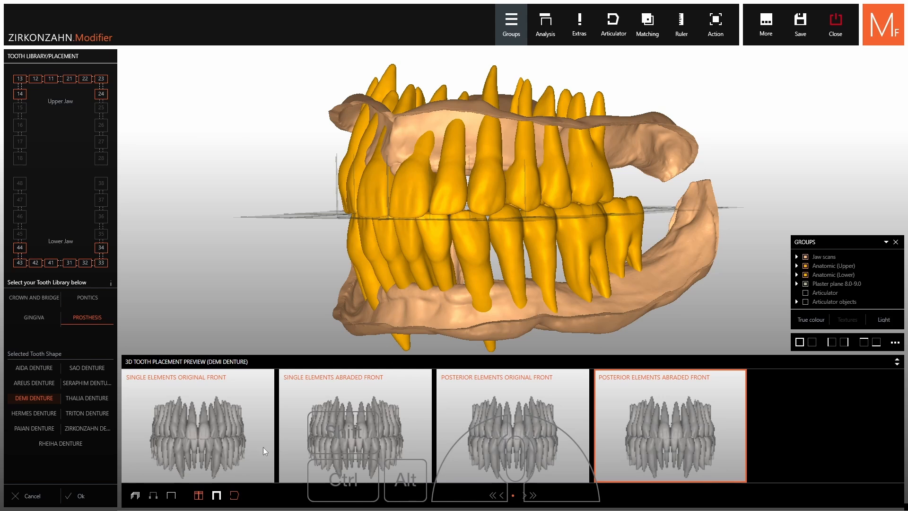
pyautogui.click(75, 497)
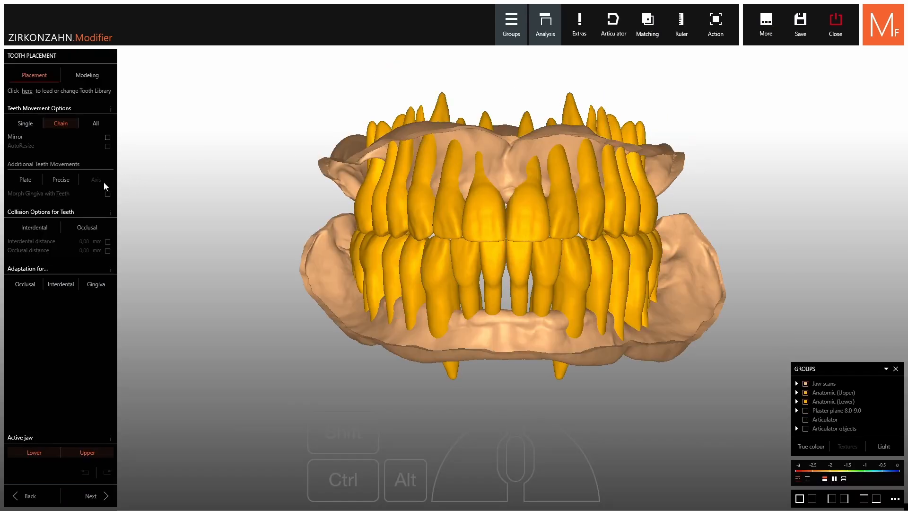
# Activate Plate movement and move the plate with its teeth slightly down and forward relative to the jaws
pyautogui.click(28, 179)
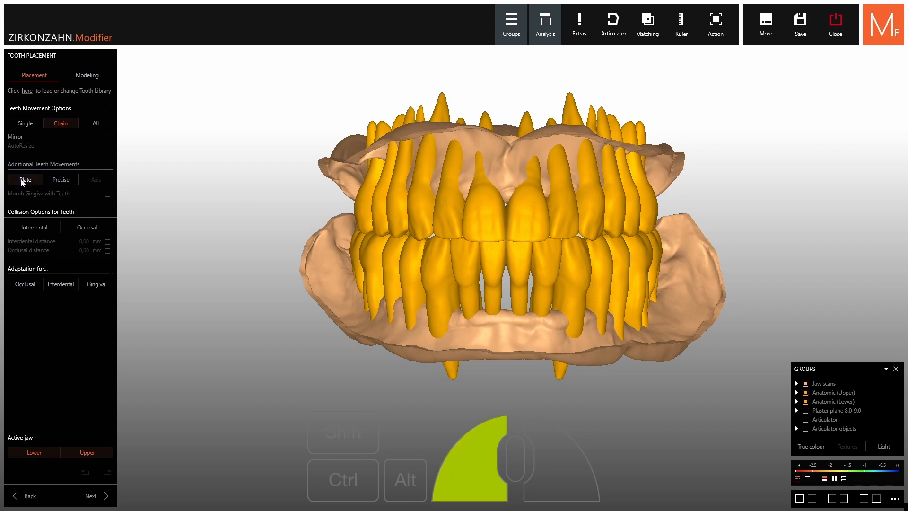
pyautogui.scroll(3, 536, 239)
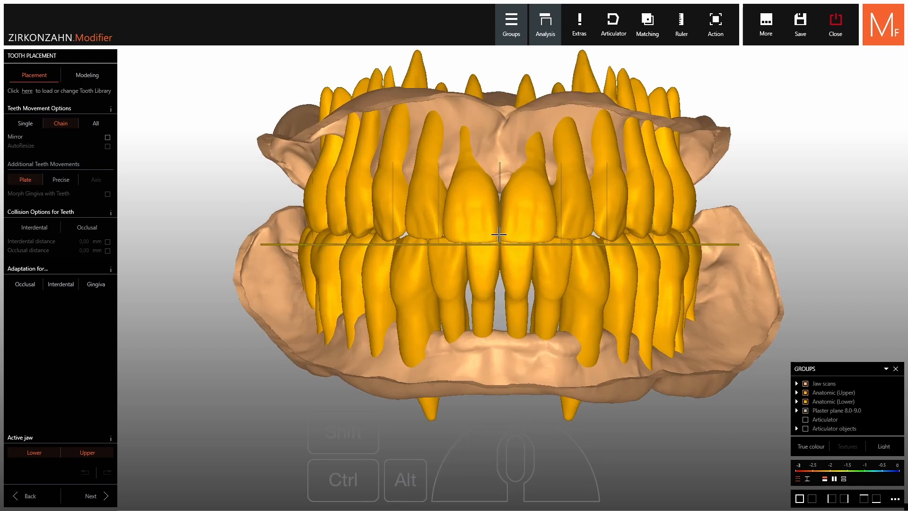
pyautogui.moveTo(498, 237); pyautogui.dragTo(505, 245)
pyautogui.moveTo(546, 266); pyautogui.dragTo(694, 297, button='right')
pyautogui.scroll(3, 695, 298)
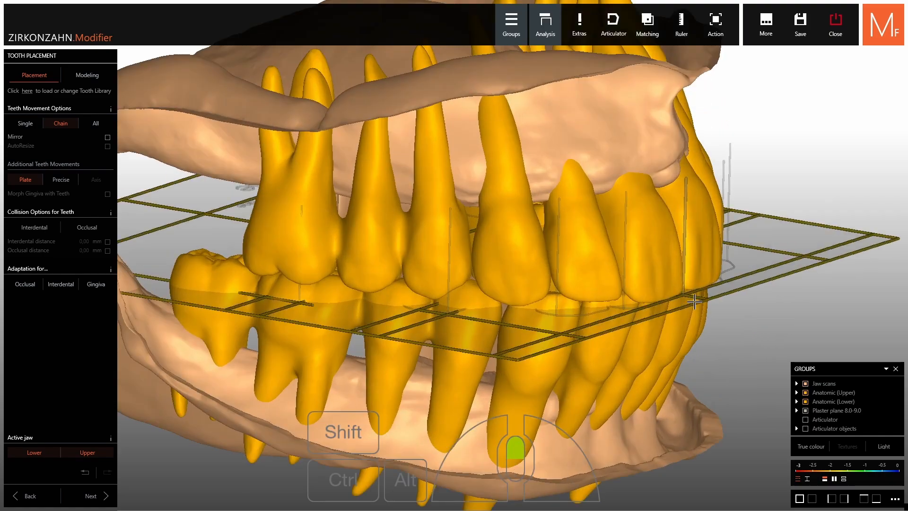
pyautogui.moveTo(699, 299); pyautogui.dragTo(702, 301)
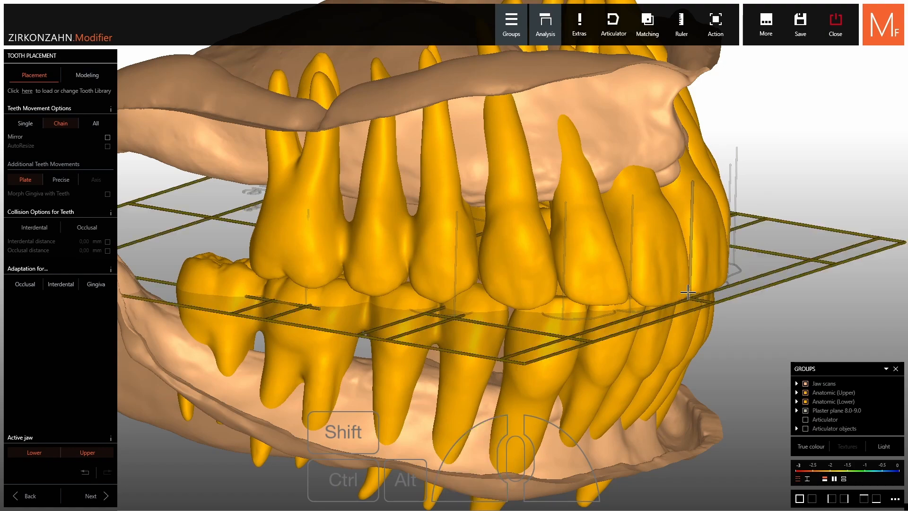
pyautogui.scroll(-3, 700, 300)
pyautogui.moveTo(699, 300); pyautogui.dragTo(536, 298, button='right')
pyautogui.moveTo(681, 268); pyautogui.dragTo(661, 263, button='right')
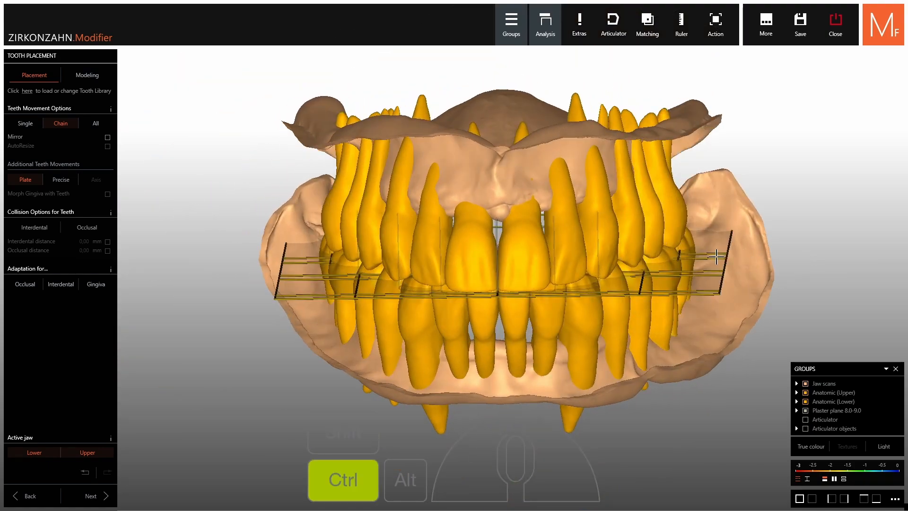
# Tilt the plate's left half upward by 2.0° at the back and raise the right half in the same way
pyautogui.keyDown('ctrl'); pyautogui.scroll(1, 716, 257); pyautogui.keyUp('ctrl')
pyautogui.keyDown('ctrl'); pyautogui.scroll(2, 717, 257); pyautogui.keyUp('ctrl')
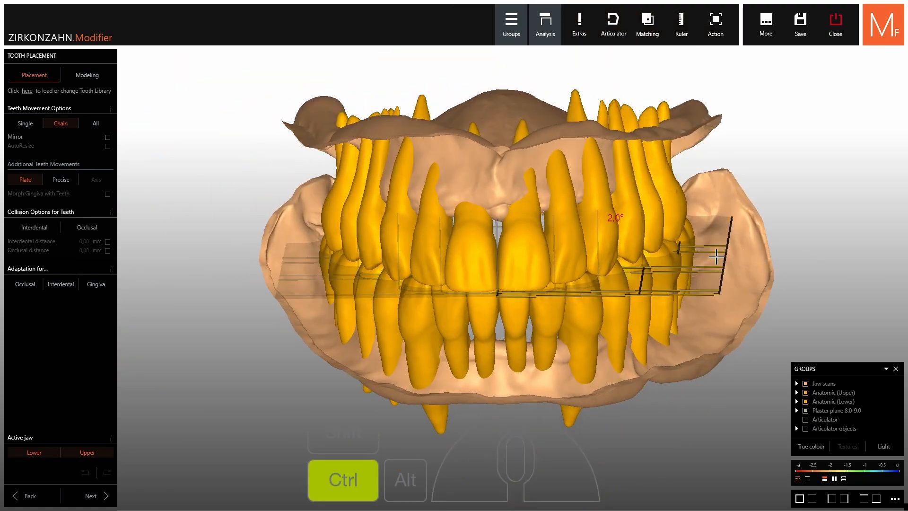
pyautogui.keyDown('ctrl'); pyautogui.scroll(-1, 716, 257); pyautogui.keyUp('ctrl')
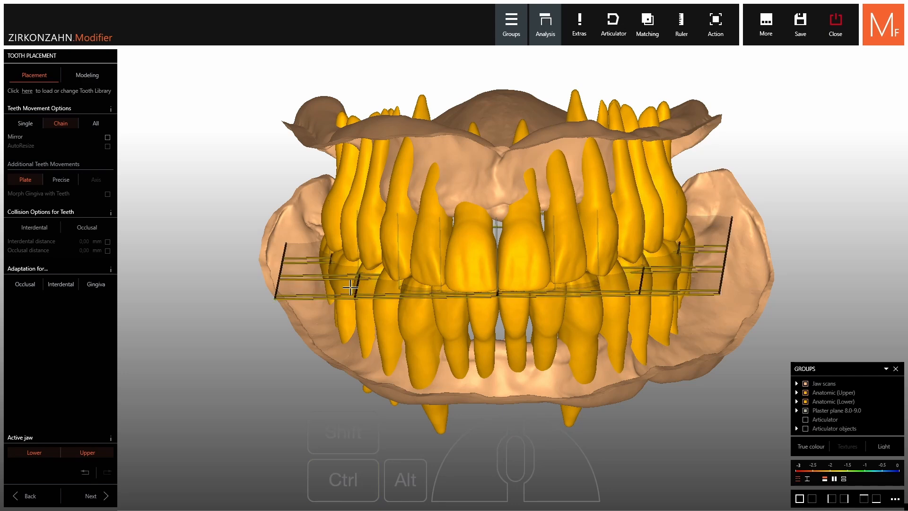
pyautogui.keyDown('ctrl'); pyautogui.scroll(2, 292, 261); pyautogui.keyUp('ctrl')
pyautogui.moveTo(292, 261); pyautogui.dragTo(308, 240, button='right')
pyautogui.moveTo(449, 256); pyautogui.dragTo(460, 265, button='right')
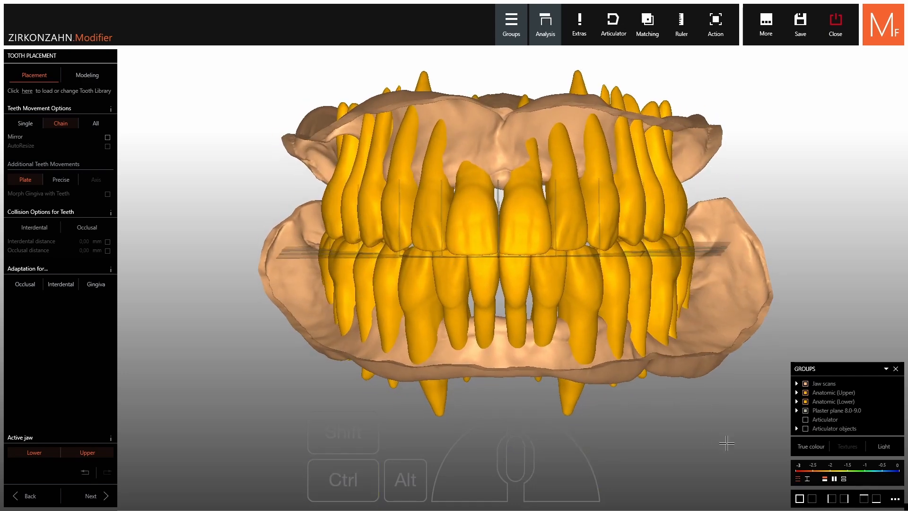
# Turn on Multi view and go through its layouts until the mirrored two-view arrangement is shown
pyautogui.moveTo(656, 368); pyautogui.dragTo(605, 360, button='right')
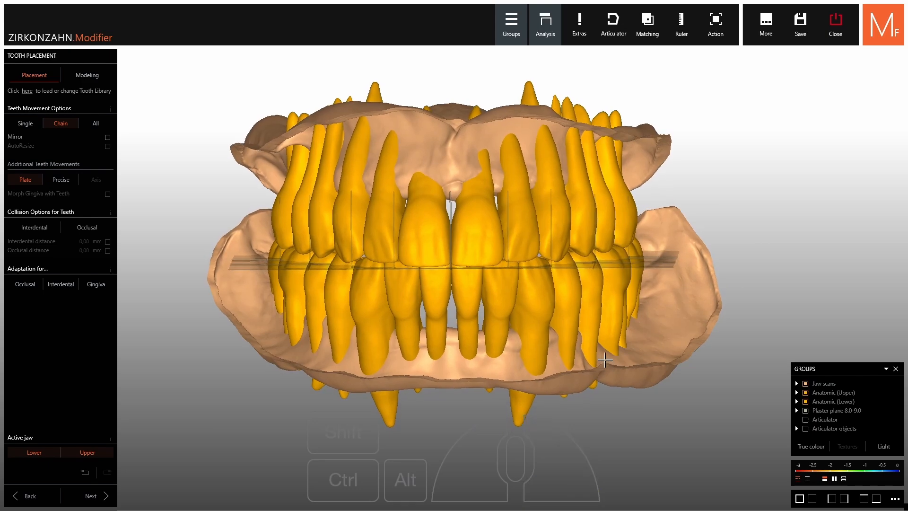
pyautogui.click(896, 500)
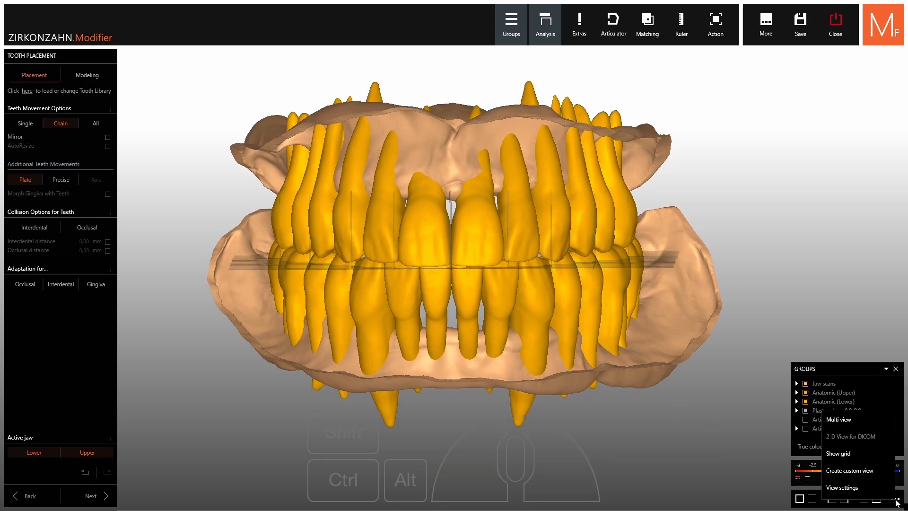
pyautogui.click(837, 420)
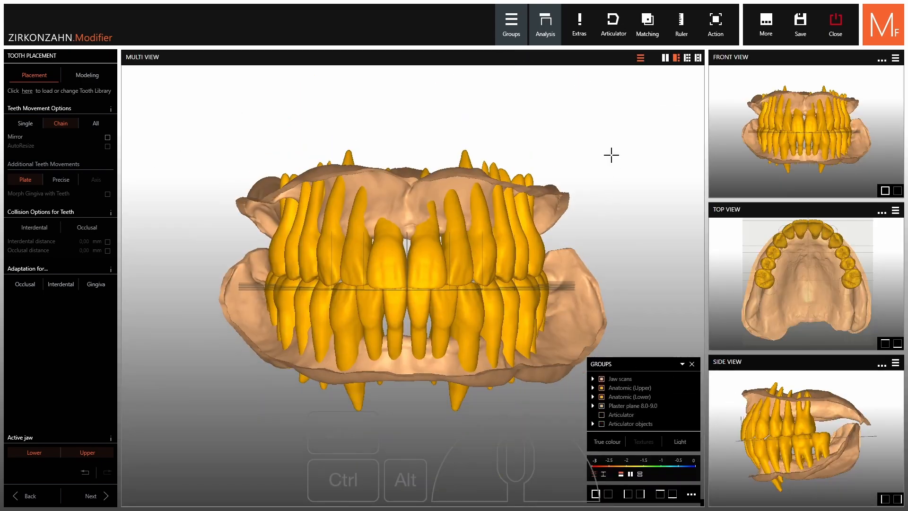
pyautogui.click(688, 57)
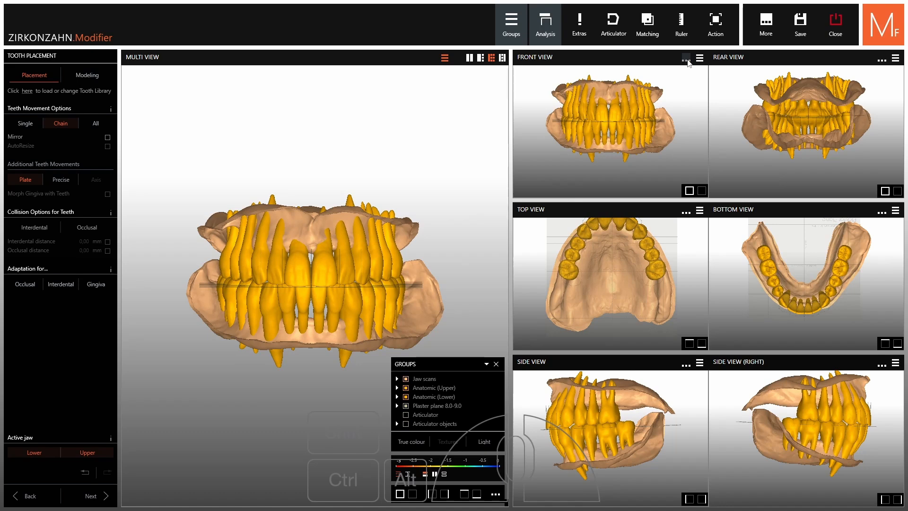
pyautogui.click(503, 58)
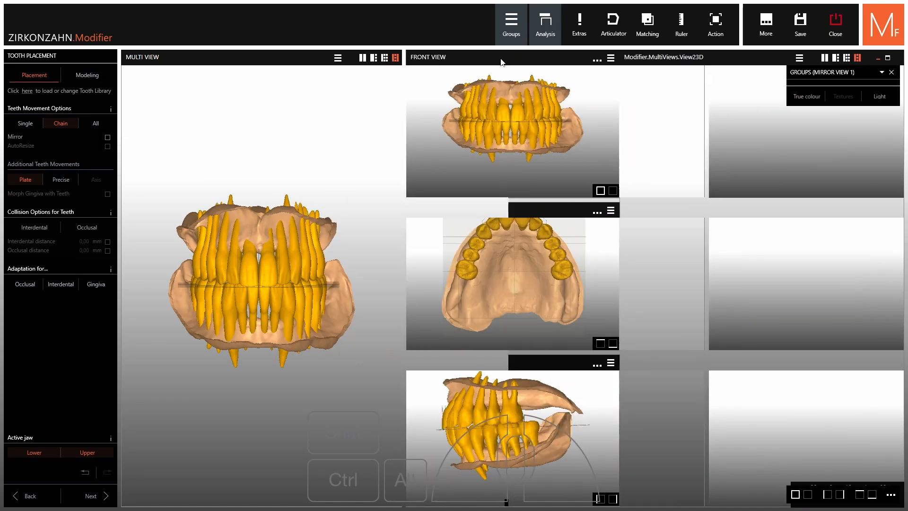
# Examine the tooth setup and plaster plane obliquely from both sides and from the front in the mirrored views
pyautogui.moveTo(279, 373); pyautogui.dragTo(242, 331, button='right')
pyautogui.moveTo(293, 313); pyautogui.dragTo(194, 321, button='right')
pyautogui.moveTo(272, 345)
pyautogui.mouseDown(button='right')
pyautogui.moveTo(247, 348)
pyautogui.moveTo(278, 330)
pyautogui.mouseUp(button='right')
pyautogui.scroll(4, 270, 318)
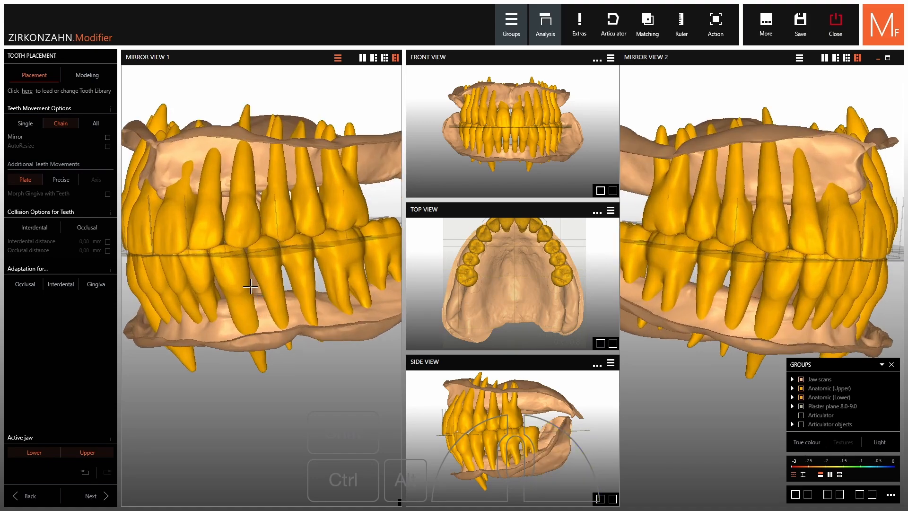
pyautogui.moveTo(251, 250); pyautogui.dragTo(245, 259, button='right')
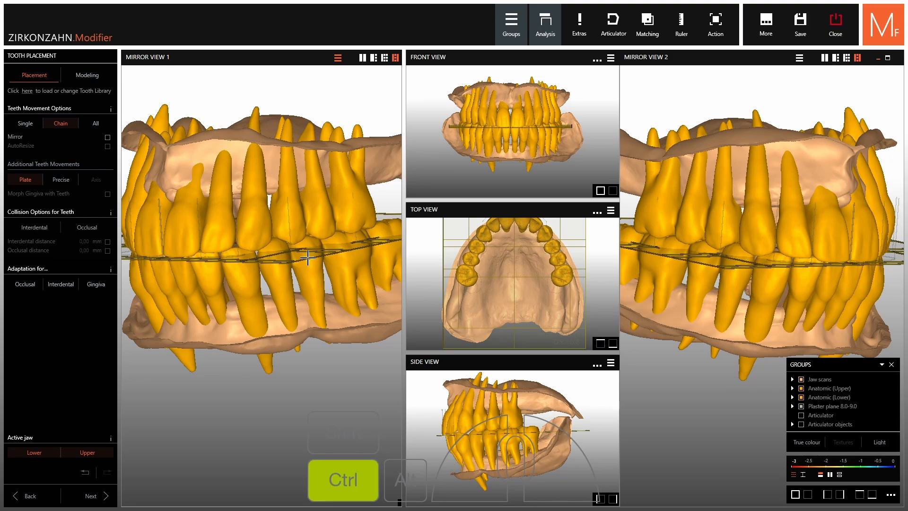
pyautogui.keyDown('ctrl'); pyautogui.scroll(2, 308, 258); pyautogui.keyUp('ctrl')
pyautogui.keyDown('ctrl'); pyautogui.scroll(1, 308, 258); pyautogui.keyUp('ctrl')
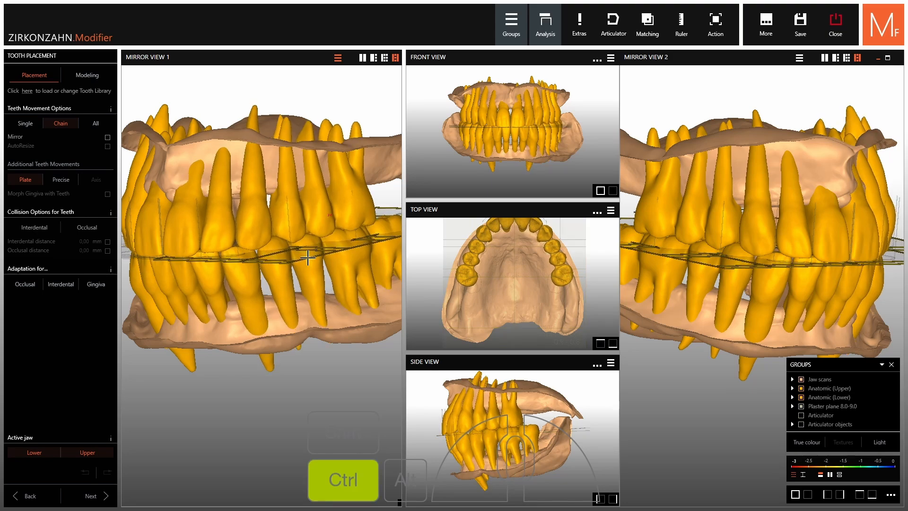
pyautogui.keyDown('ctrl'); pyautogui.scroll(1, 307, 258); pyautogui.keyUp('ctrl')
pyautogui.moveTo(288, 414); pyautogui.dragTo(347, 412, button='right')
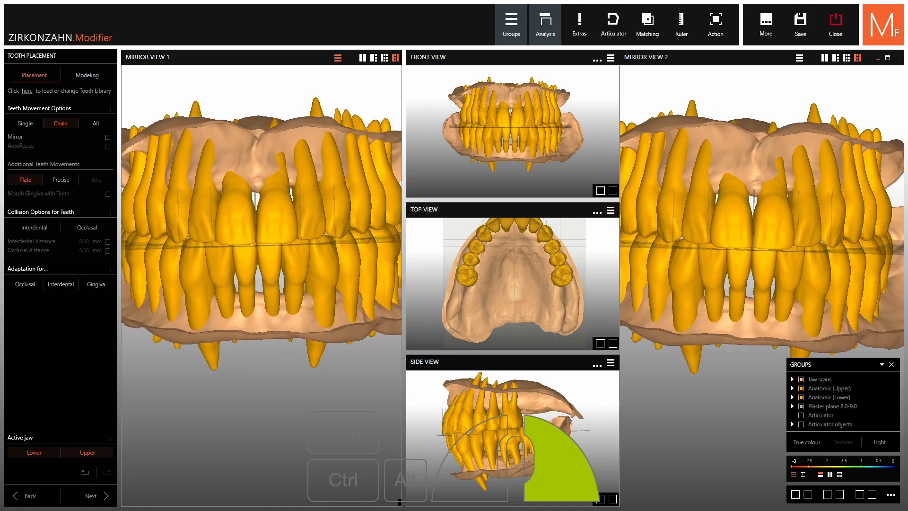
# Switch to the split-screen layout and isolate the upper jaw with its teeth in Split Screen 1, seen occlusally
pyautogui.click(362, 59)
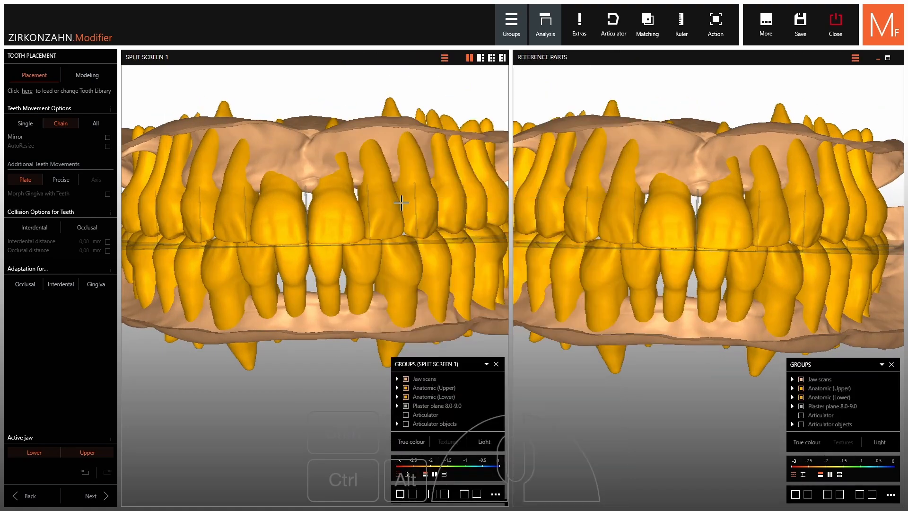
pyautogui.scroll(3, 333, 282)
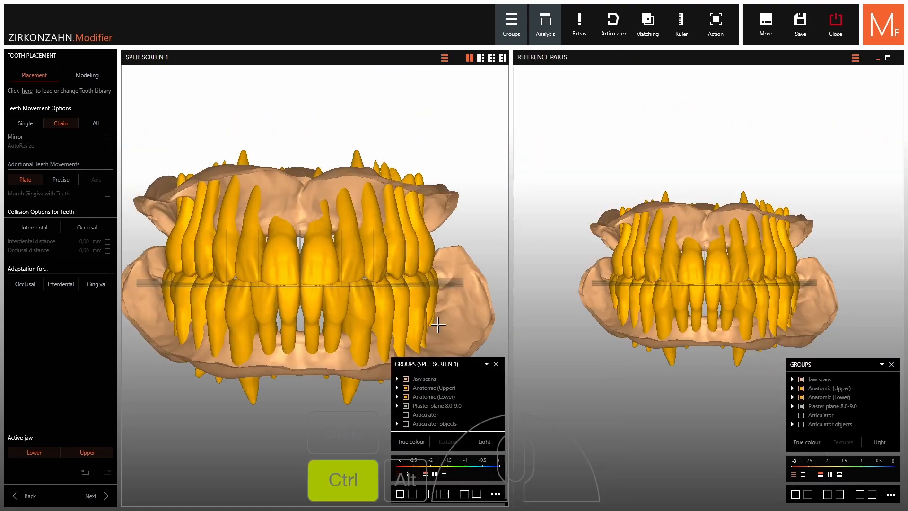
pyautogui.keyDown('ctrl'); pyautogui.moveTo(436, 325); pyautogui.dragTo(149, 312, button='middle'); pyautogui.keyUp('ctrl')
pyautogui.keyDown('ctrl'); pyautogui.middleClick(176, 284); pyautogui.keyUp('ctrl')
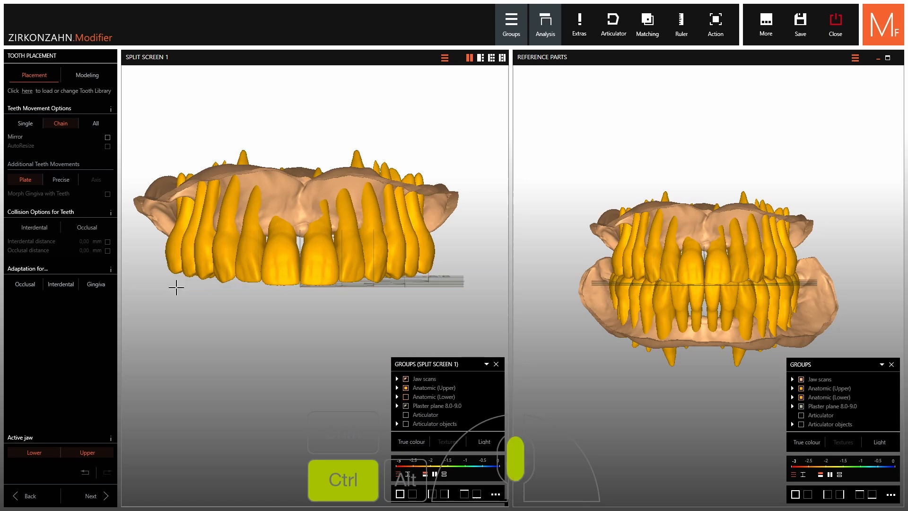
pyautogui.keyDown('ctrl'); pyautogui.middleClick(389, 286); pyautogui.keyUp('ctrl')
pyautogui.moveTo(426, 310); pyautogui.dragTo(397, 242, button='right')
# Hide the upper jaw scan, Anatomic (Upper) and the plaster plane in Reference Parts, leaving the lower teeth seen occlusally
pyautogui.press('ctrl')
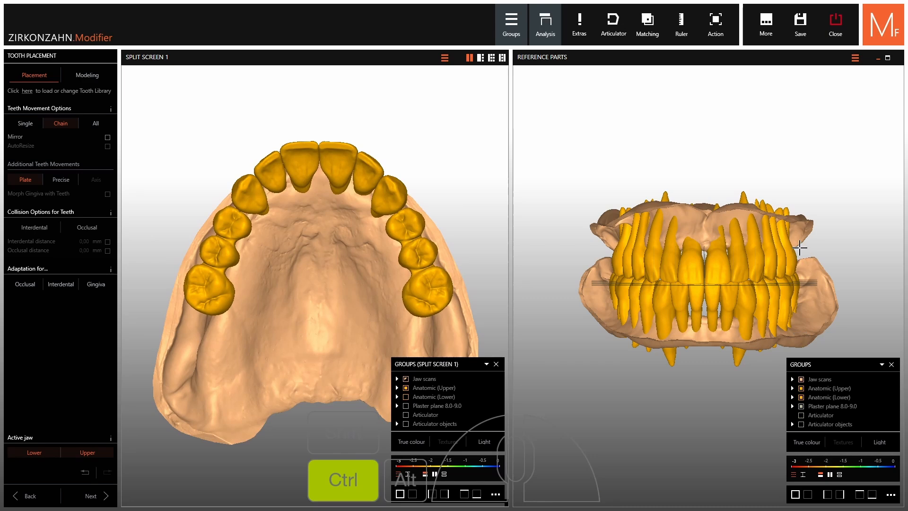
pyautogui.keyDown('ctrl'); pyautogui.middleClick(781, 238); pyautogui.keyUp('ctrl')
pyautogui.keyDown('ctrl'); pyautogui.middleClick(755, 240); pyautogui.keyUp('ctrl')
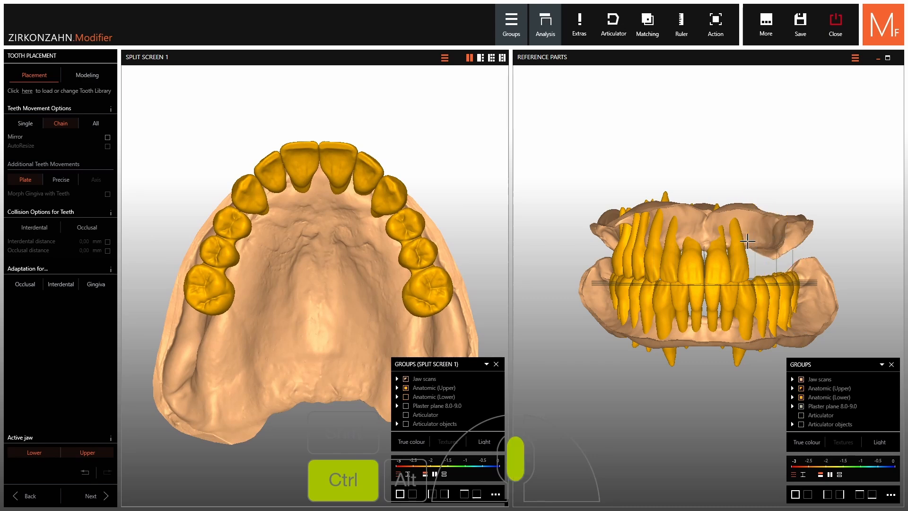
pyautogui.click(802, 389)
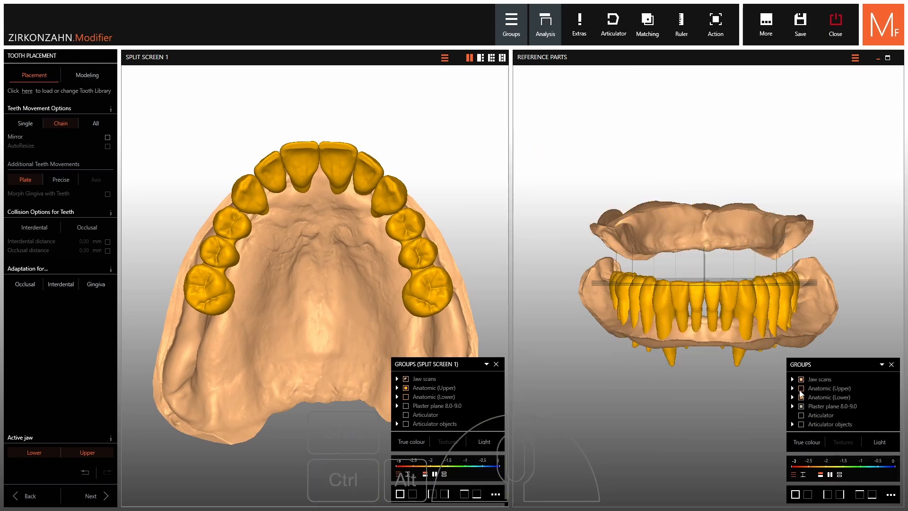
pyautogui.keyDown('ctrl'); pyautogui.middleClick(723, 216); pyautogui.keyUp('ctrl')
pyautogui.moveTo(741, 270); pyautogui.dragTo(733, 338, button='right')
pyautogui.keyDown('ctrl'); pyautogui.middleClick(703, 229); pyautogui.keyUp('ctrl')
pyautogui.keyDown('ctrl'); pyautogui.middleClick(699, 230); pyautogui.keyUp('ctrl')
pyautogui.moveTo(708, 199); pyautogui.dragTo(708, 164, button='right')
# Show the occlusal contacts on the upper and lower teeth as a colour map ranging from 0 to 0.1 in both views
pyautogui.click(408, 474)
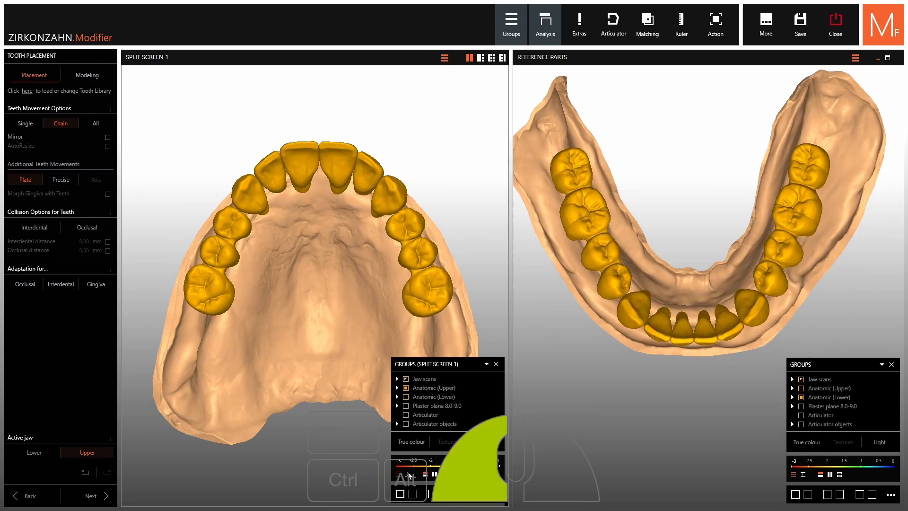
pyautogui.scroll(-1, 418, 466)
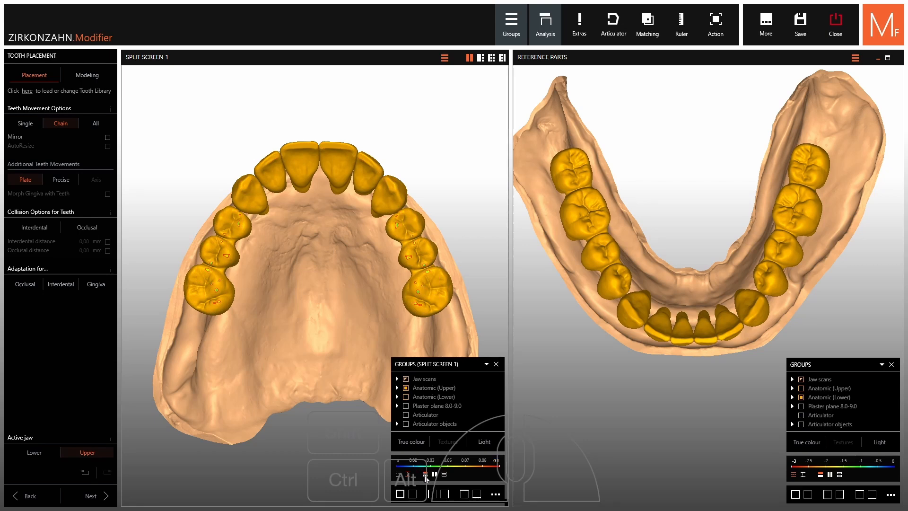
pyautogui.click(822, 475)
pyautogui.click(803, 475)
pyautogui.scroll(-3, 808, 471)
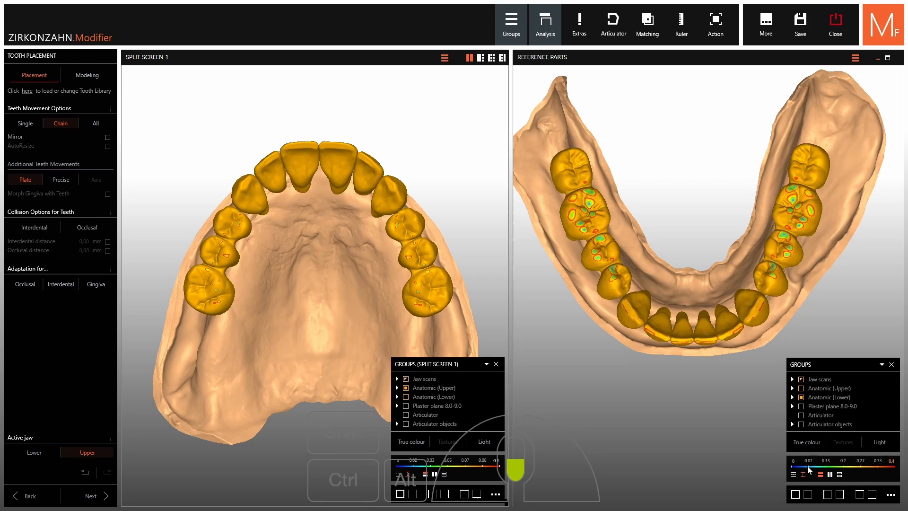
pyautogui.moveTo(640, 189); pyautogui.dragTo(656, 184, button='right')
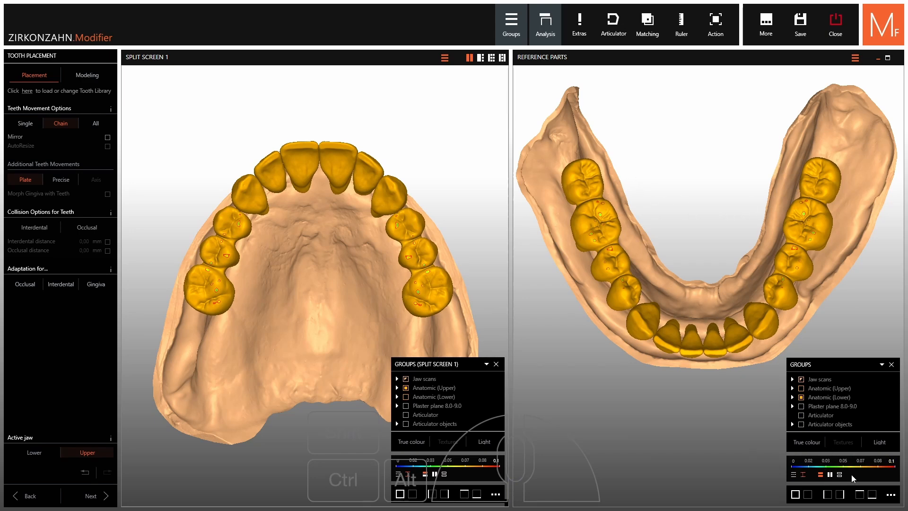
# Turn off Multi view and show both jaw scans, all teeth and the plaster plane again from the front
pyautogui.click(893, 497)
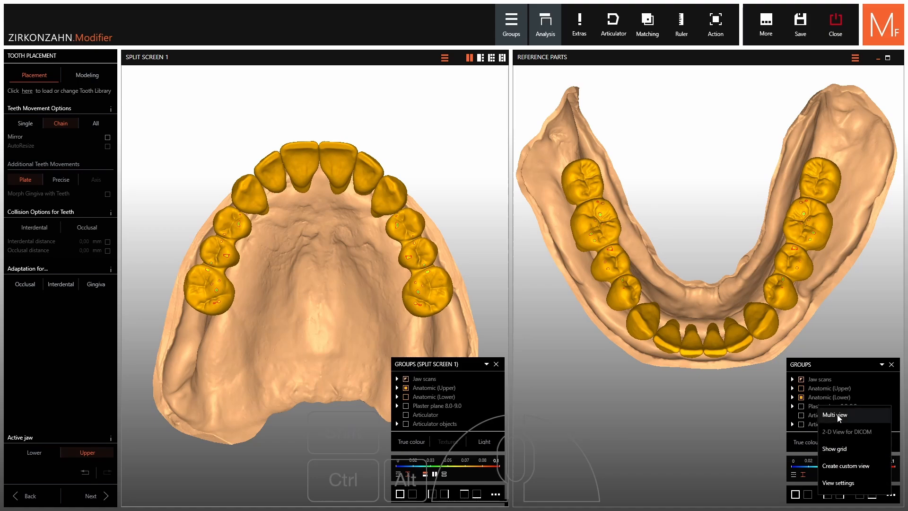
pyautogui.click(837, 415)
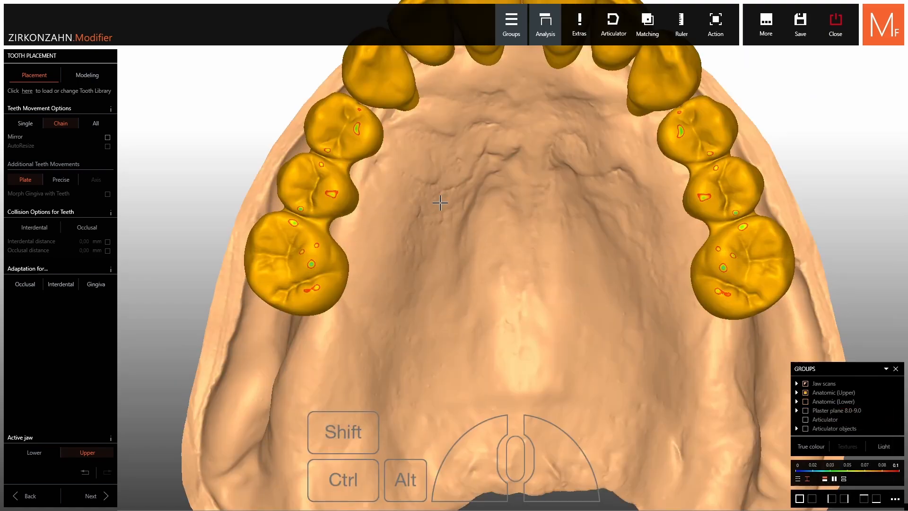
pyautogui.scroll(-5, 440, 203)
pyautogui.moveTo(439, 203); pyautogui.dragTo(445, 331, button='right')
pyautogui.moveTo(507, 173); pyautogui.dragTo(527, 320, button='right')
pyautogui.moveTo(625, 233); pyautogui.dragTo(641, 230, button='right')
pyautogui.keyDown('ctrl'); pyautogui.keyDown('shift'); pyautogui.middleClick(339, 283); pyautogui.keyUp('shift'); pyautogui.keyUp('ctrl')
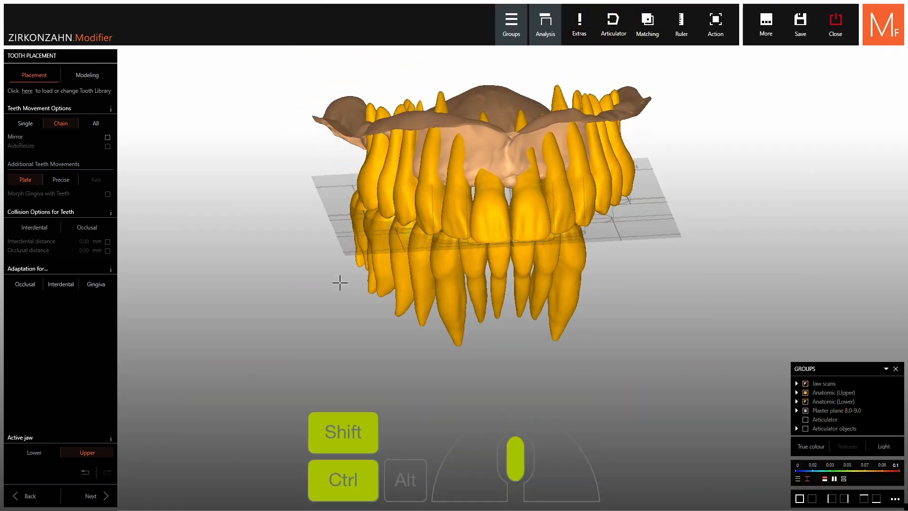
pyautogui.keyDown('ctrl'); pyautogui.keyDown('shift'); pyautogui.middleClick(626, 262); pyautogui.keyUp('shift'); pyautogui.keyUp('ctrl')
pyautogui.moveTo(558, 288); pyautogui.dragTo(529, 273, button='right')
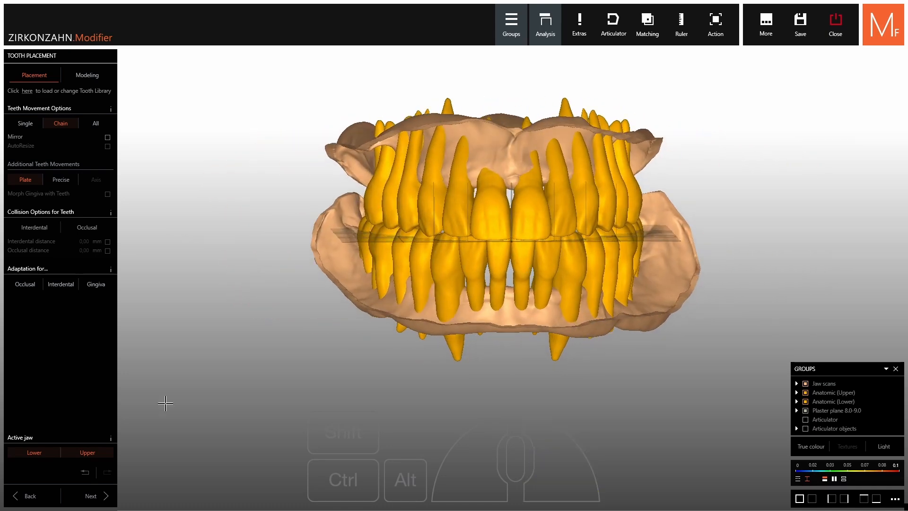
# Finish the tooth placement and choose Denture as the construction type
pyautogui.click(89, 495)
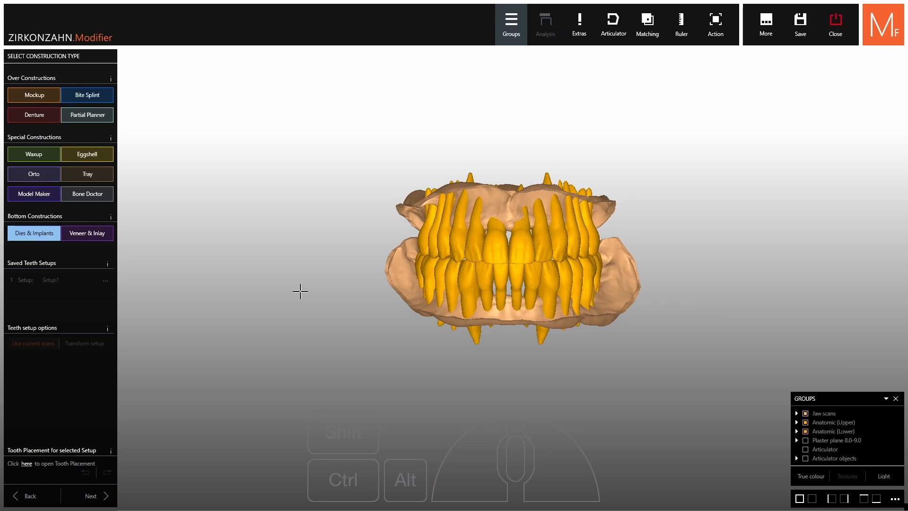
pyautogui.click(41, 118)
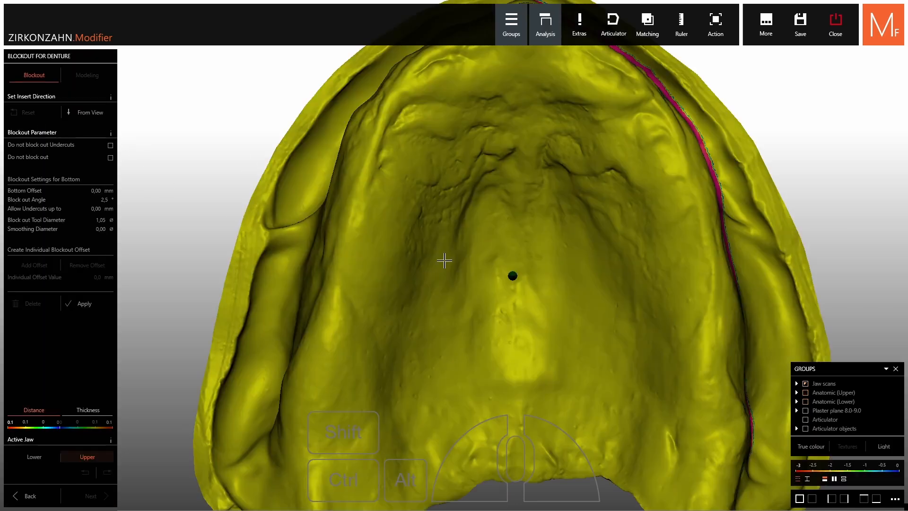
# Set the upper jaw's insert direction from the occlusal view and apply the blockout with Do not block out Undercuts enabled
pyautogui.scroll(-4, 445, 261)
pyautogui.moveTo(445, 260); pyautogui.dragTo(435, 182, button='right')
pyautogui.click(105, 114)
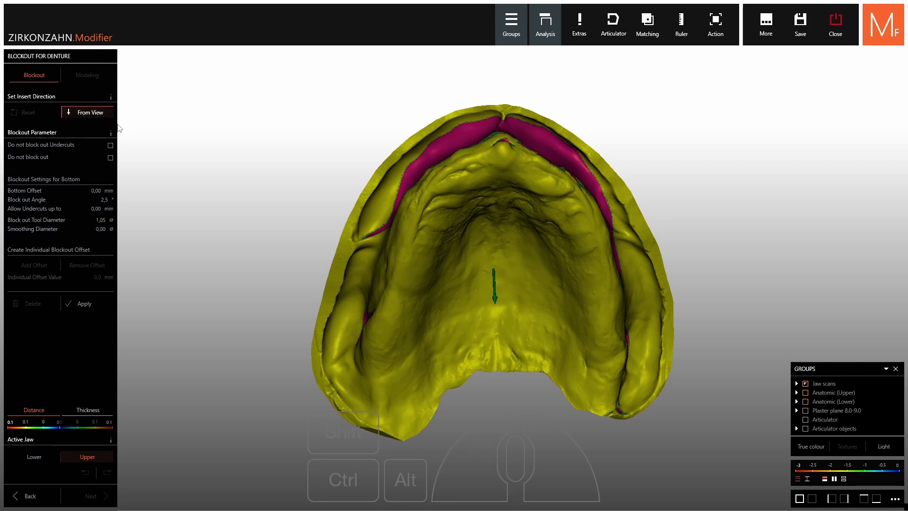
pyautogui.click(110, 145)
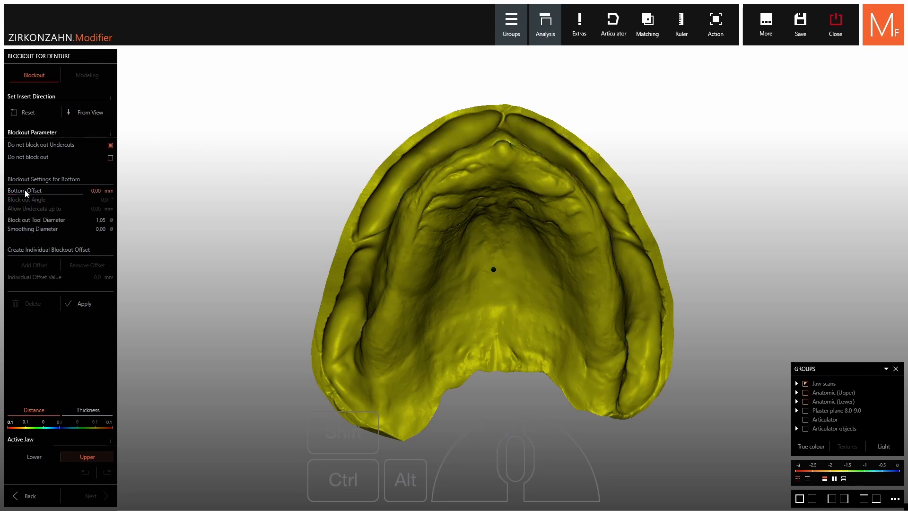
pyautogui.click(85, 304)
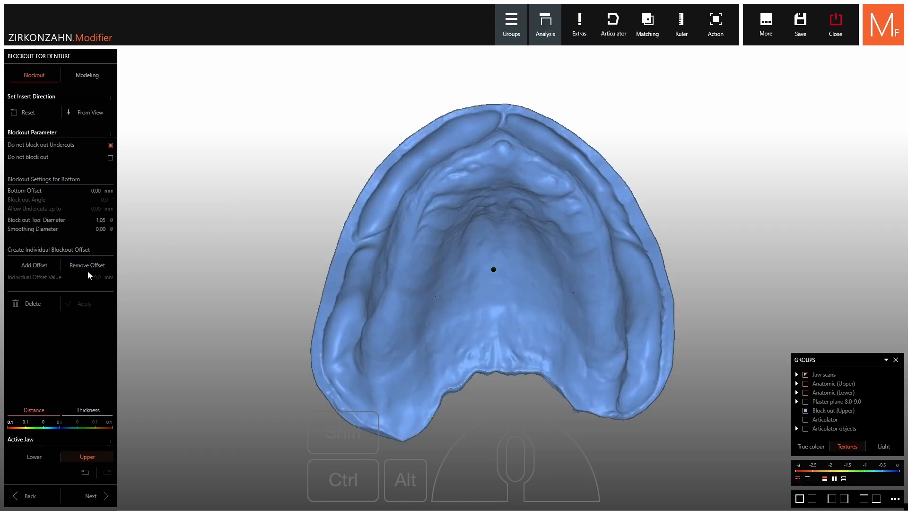
# Paint a curved band across the back of the upper palate and apply Remove Offset with an individual value of 0.8 mm
pyautogui.click(87, 265)
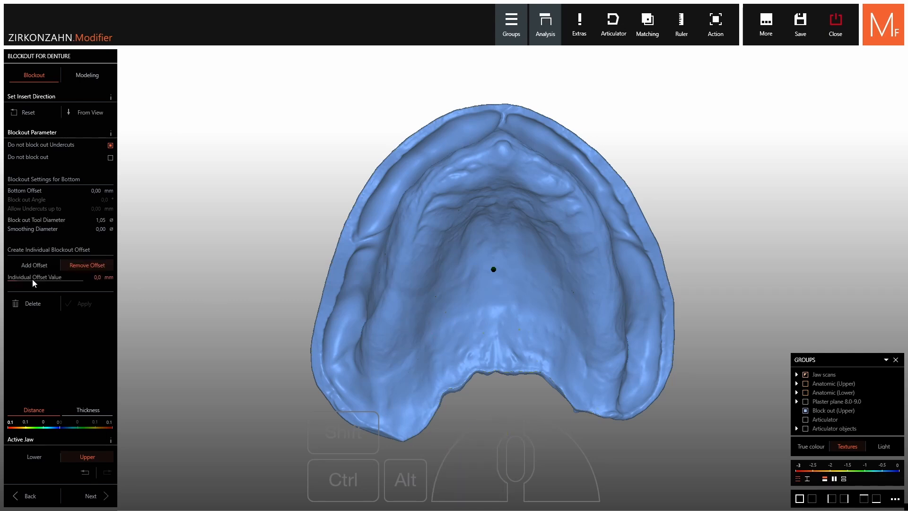
pyautogui.click(33, 282)
pyautogui.moveTo(45, 281); pyautogui.dragTo(49, 281)
pyautogui.scroll(5, 615, 326)
pyautogui.moveTo(639, 331)
pyautogui.mouseDown(button='right')
pyautogui.moveTo(644, 357)
pyautogui.moveTo(685, 418)
pyautogui.mouseUp(button='right')
pyautogui.keyDown('shift'); pyautogui.scroll(-1, 686, 419); pyautogui.keyUp('shift')
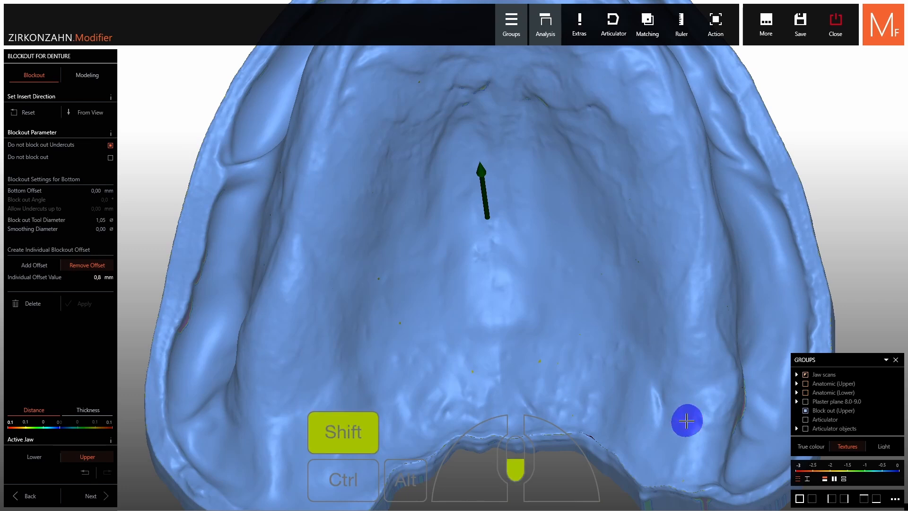
pyautogui.moveTo(698, 431)
pyautogui.mouseDown()
pyautogui.moveTo(659, 420)
pyautogui.moveTo(634, 385)
pyautogui.moveTo(566, 350)
pyautogui.moveTo(509, 364)
pyautogui.moveTo(432, 355)
pyautogui.moveTo(397, 364)
pyautogui.moveTo(321, 442)
pyautogui.moveTo(292, 451)
pyautogui.moveTo(380, 415)
pyautogui.moveTo(420, 383)
pyautogui.moveTo(583, 372)
pyautogui.moveTo(702, 432)
pyautogui.mouseUp()
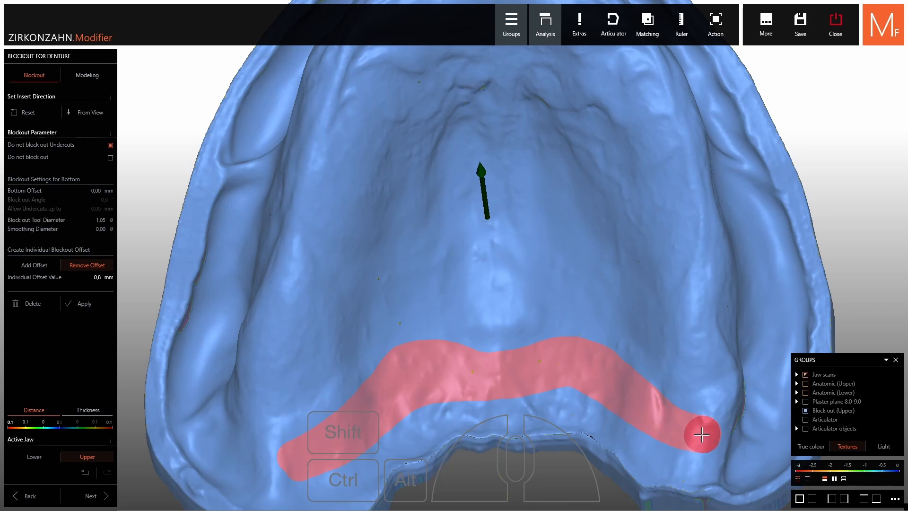
pyautogui.click(80, 304)
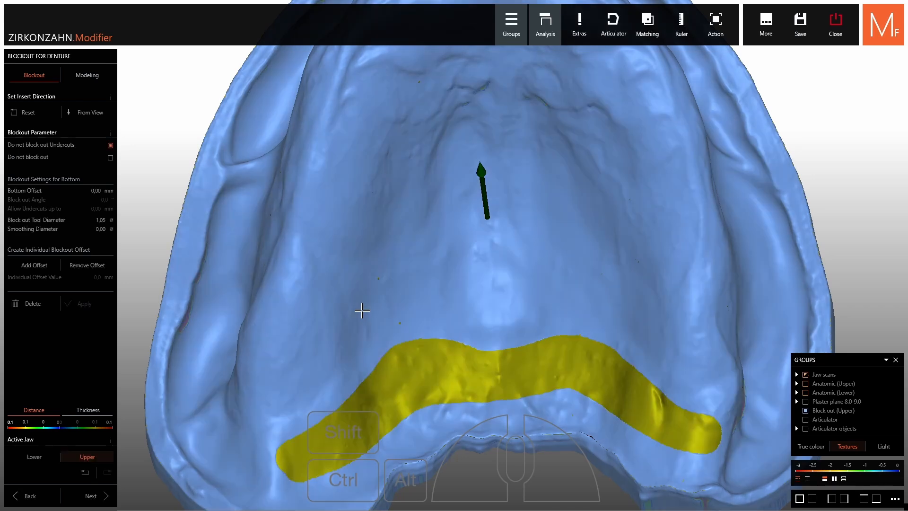
# Hide the upper jaw scan and inspect the carved band on the upper block-out
pyautogui.press('ctrl')
pyautogui.keyDown('ctrl'); pyautogui.middleClick(448, 376); pyautogui.keyUp('ctrl')
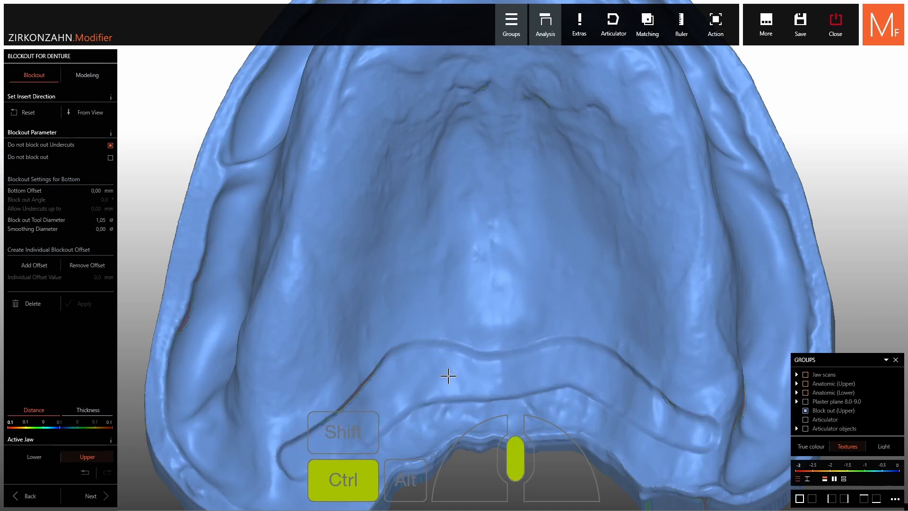
pyautogui.moveTo(448, 376); pyautogui.dragTo(488, 362, button='right')
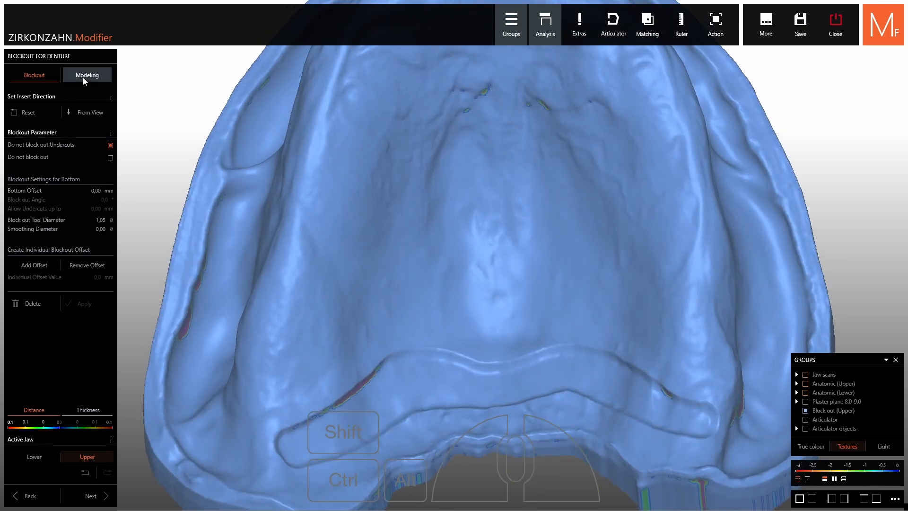
# Smooth the front edge and one end of the carved palatal band with the Large modeling brush at 4.5 mm
pyautogui.click(83, 81)
pyautogui.middleClick(608, 365)
pyautogui.moveTo(610, 365); pyautogui.dragTo(652, 369, button='right')
pyautogui.keyDown('shift'); pyautogui.scroll(-1, 583, 300); pyautogui.keyUp('shift')
pyautogui.keyDown('shift'); pyautogui.scroll(-1, 584, 300); pyautogui.keyUp('shift')
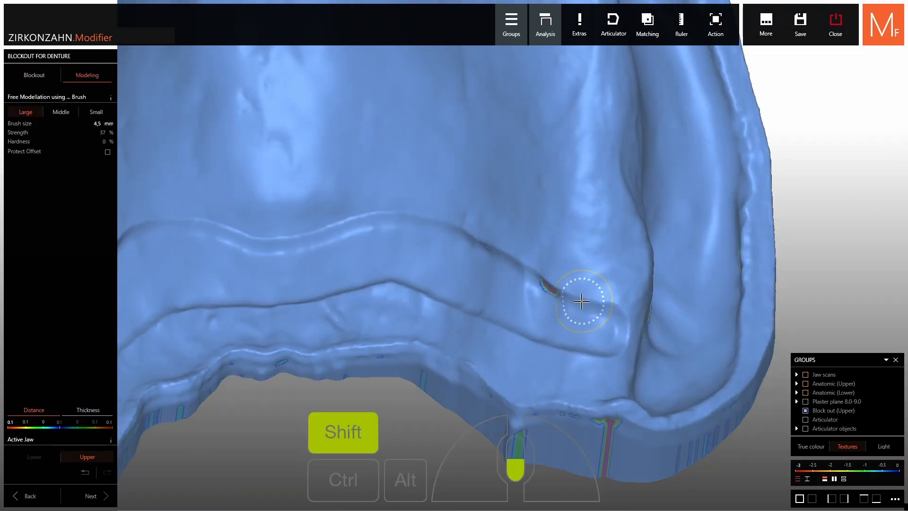
pyautogui.keyDown('ctrl'); pyautogui.moveTo(584, 300); pyautogui.dragTo(497, 267); pyautogui.keyUp('ctrl')
pyautogui.moveTo(427, 228)
pyautogui.keyDown('ctrl'); pyautogui.mouseDown()
pyautogui.moveTo(361, 227)
pyautogui.moveTo(254, 255)
pyautogui.mouseUp(); pyautogui.keyUp('ctrl')
pyautogui.keyDown('ctrl'); pyautogui.moveTo(406, 229); pyautogui.dragTo(423, 233); pyautogui.keyUp('ctrl')
pyautogui.moveTo(497, 260); pyautogui.dragTo(584, 313, button='right')
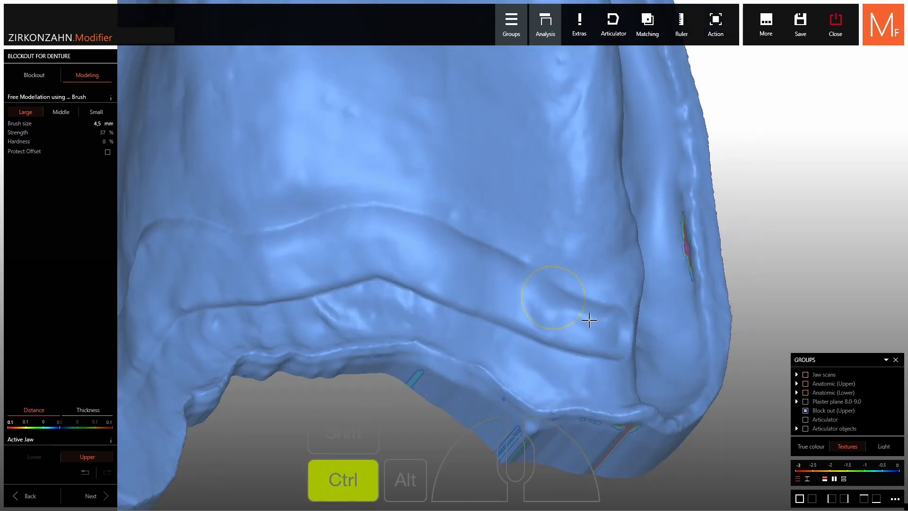
pyautogui.keyDown('ctrl'); pyautogui.moveTo(627, 331); pyautogui.dragTo(529, 282); pyautogui.keyUp('ctrl')
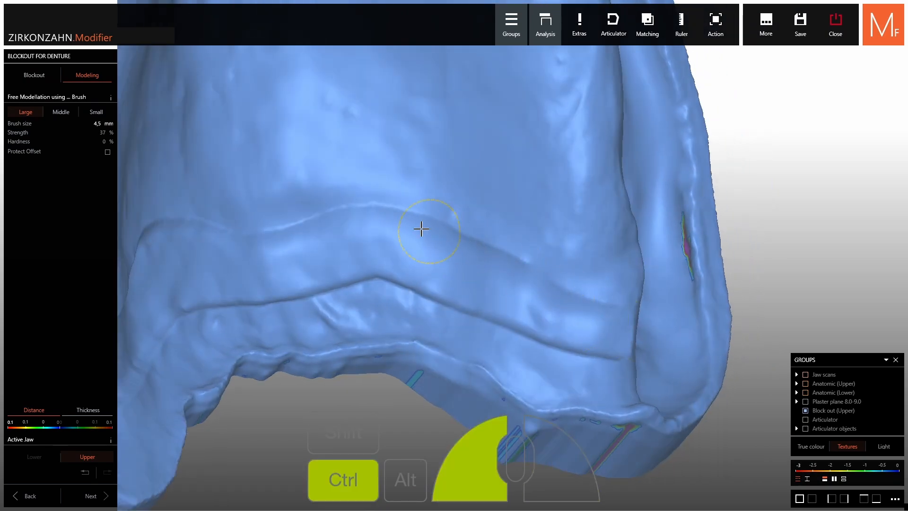
# Smooth the band's front edge across the middle and toward the opposite end, enlarging the brush to 5.5 mm
pyautogui.keyDown('ctrl'); pyautogui.moveTo(421, 229); pyautogui.dragTo(303, 218); pyautogui.keyUp('ctrl')
pyautogui.moveTo(345, 249); pyautogui.dragTo(434, 255, button='right')
pyautogui.keyDown('shift'); pyautogui.scroll(2, 434, 255); pyautogui.keyUp('shift')
pyautogui.moveTo(438, 255)
pyautogui.keyDown('ctrl'); pyautogui.mouseDown()
pyautogui.moveTo(329, 242)
pyautogui.moveTo(241, 287)
pyautogui.mouseUp(); pyautogui.keyUp('ctrl')
pyautogui.moveTo(245, 299); pyautogui.dragTo(326, 283, button='middle')
pyautogui.moveTo(327, 284); pyautogui.dragTo(381, 247, button='right')
pyautogui.keyDown('ctrl'); pyautogui.moveTo(412, 261); pyautogui.dragTo(252, 372); pyautogui.keyUp('ctrl')
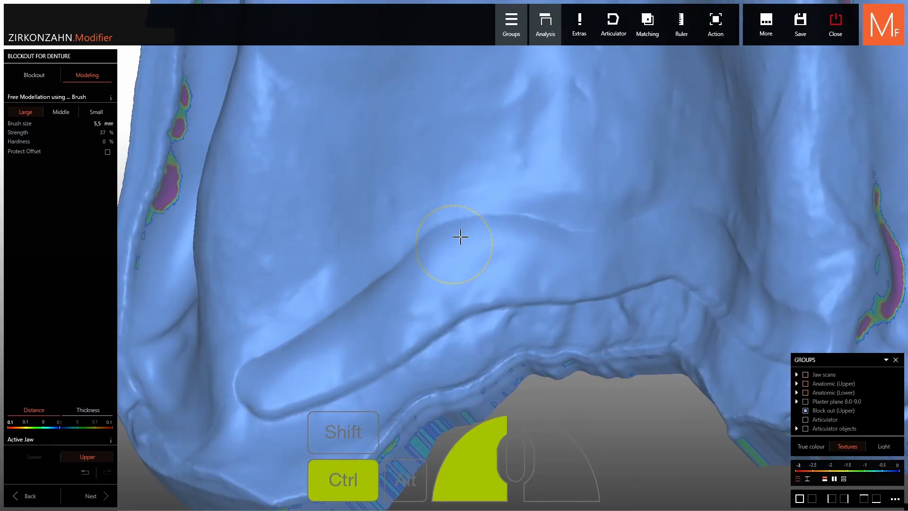
pyautogui.keyDown('ctrl'); pyautogui.moveTo(461, 237); pyautogui.dragTo(493, 221); pyautogui.keyUp('ctrl')
pyautogui.scroll(-4, 631, 300)
pyautogui.moveTo(630, 300); pyautogui.dragTo(617, 308, button='right')
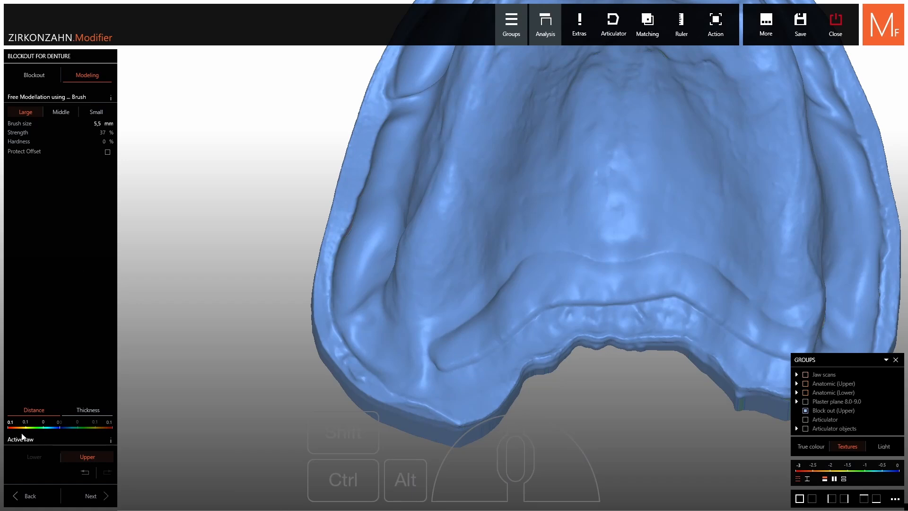
# Activate the lower jaw for blockout, set its insert direction from the occlusal view and apply the blockout
pyautogui.click(41, 83)
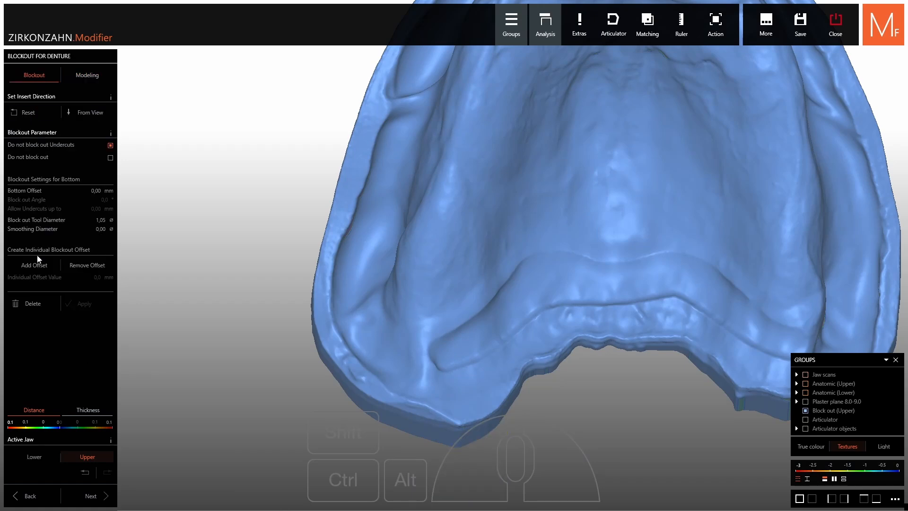
pyautogui.click(38, 458)
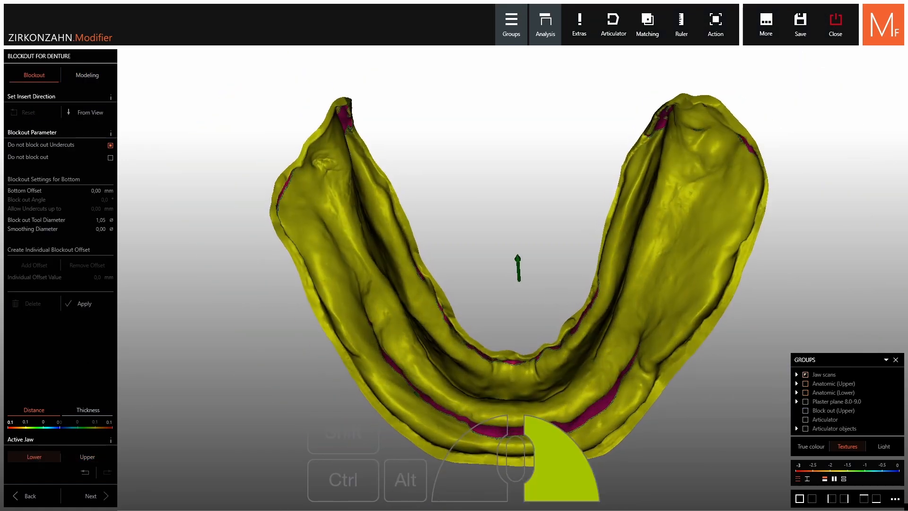
pyautogui.click(85, 112)
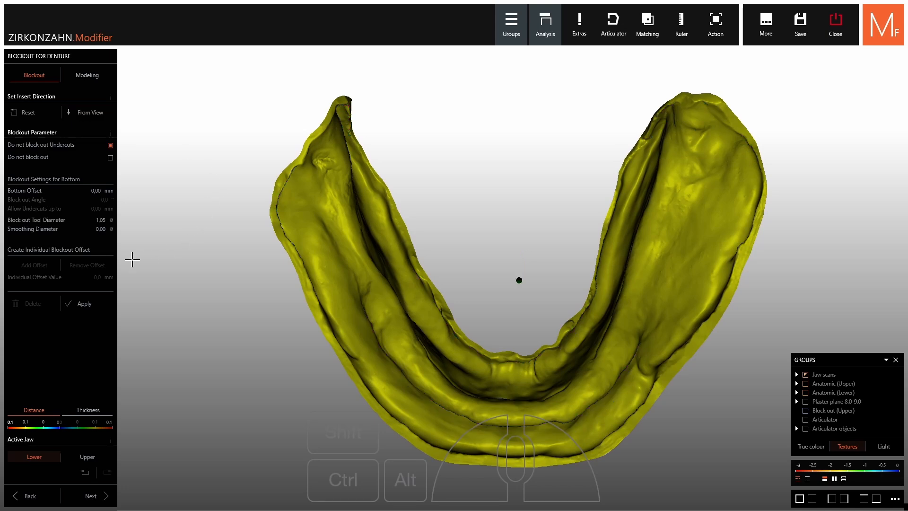
pyautogui.click(81, 303)
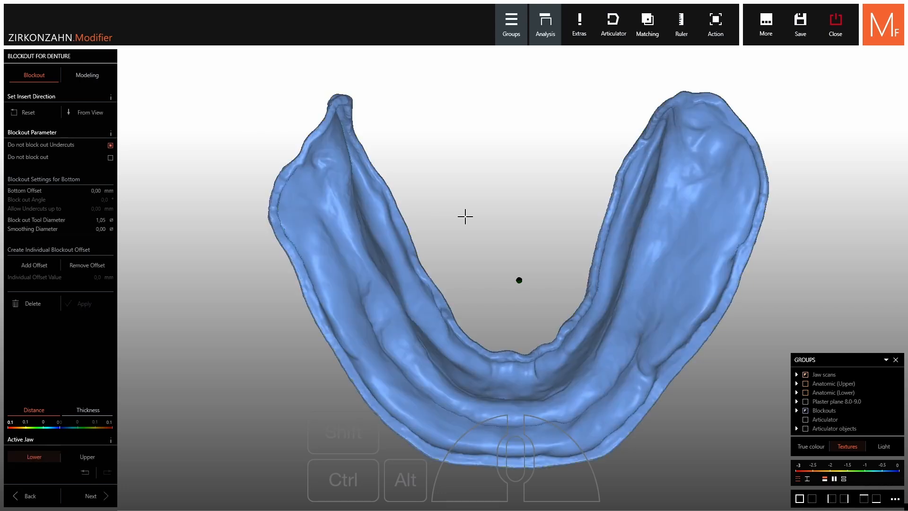
pyautogui.moveTo(483, 229); pyautogui.dragTo(486, 196, button='right')
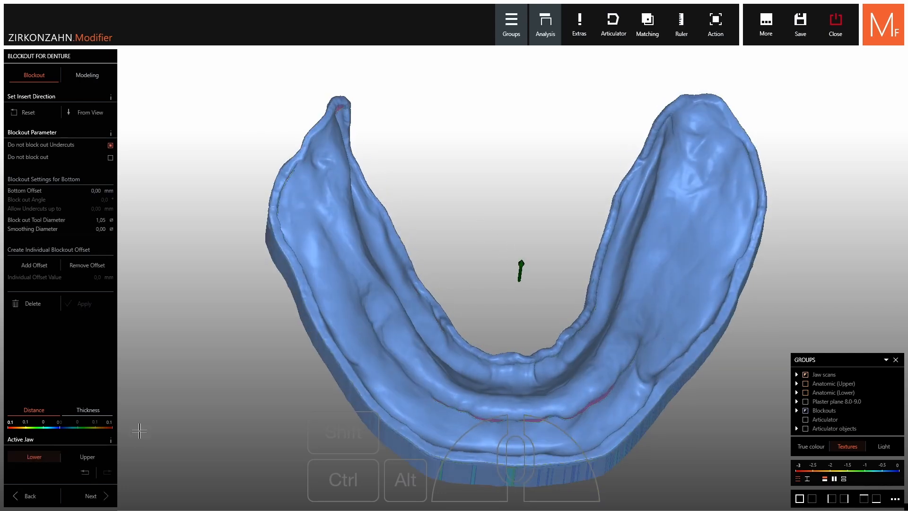
# Proceed to gingiva generation and start the upper margin line from one end of the carved palatal band to its middle
pyautogui.click(91, 496)
pyautogui.scroll(3, 537, 223)
pyautogui.moveTo(537, 223); pyautogui.dragTo(538, 216, button='right')
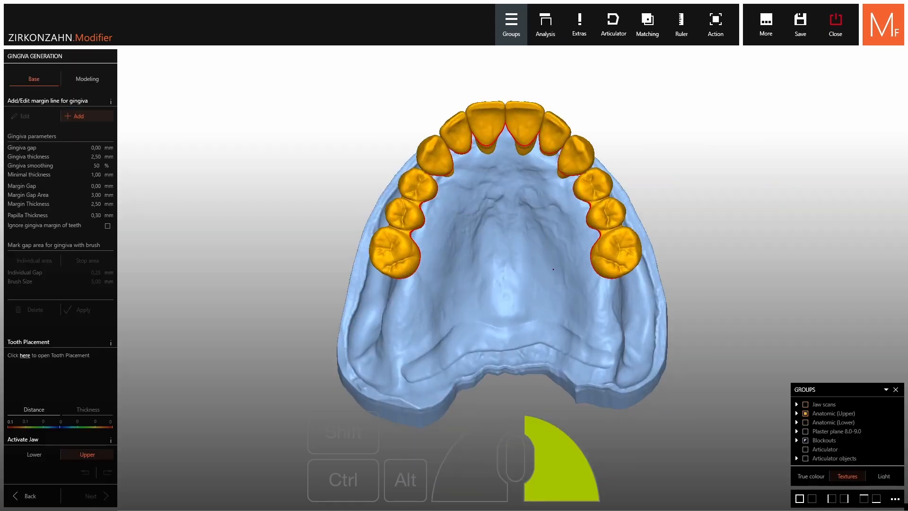
pyautogui.scroll(5, 578, 365)
pyautogui.click(632, 362)
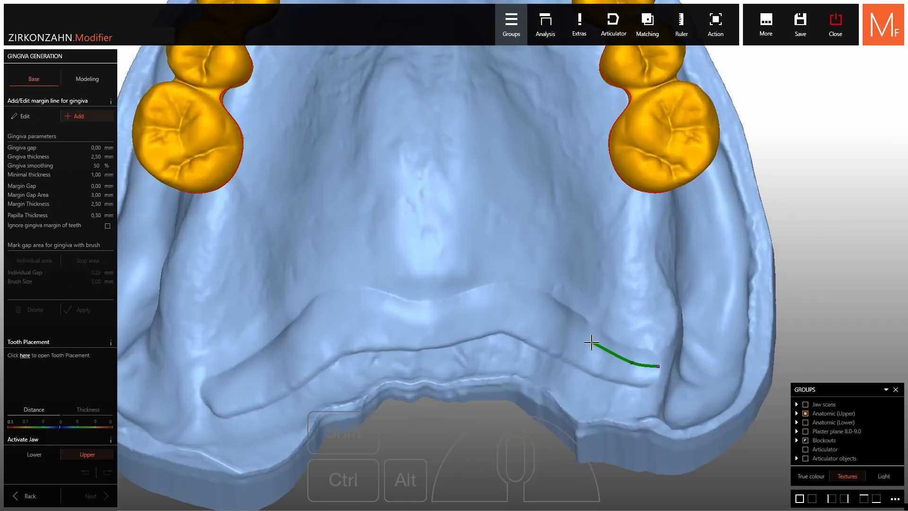
pyautogui.click(588, 341)
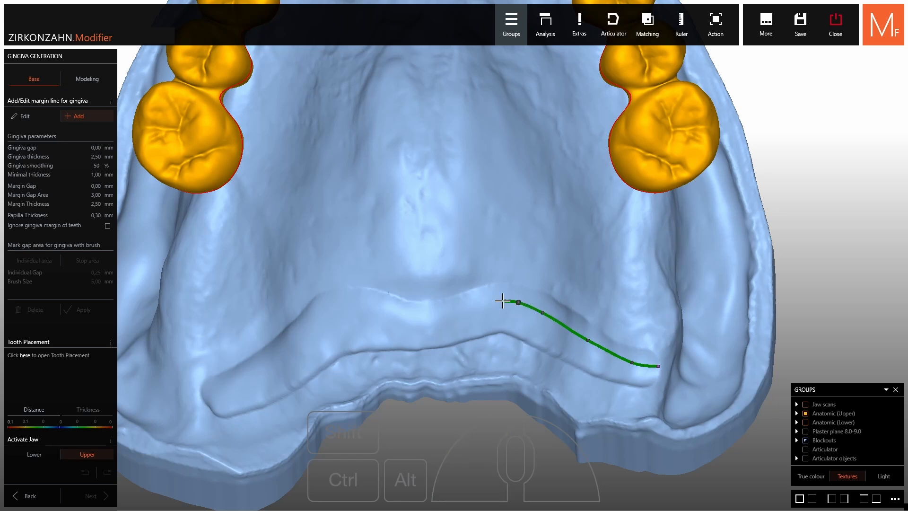
pyautogui.click(465, 312)
pyautogui.click(439, 320)
pyautogui.click(410, 317)
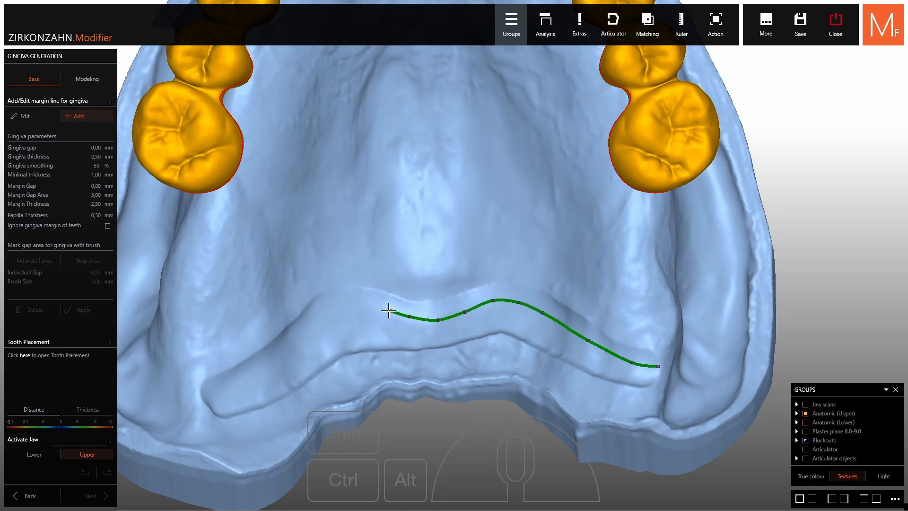
# Continue the margin line along the palatal band from the midline to its opposite end
pyautogui.click(370, 306)
pyautogui.click(339, 309)
pyautogui.click(315, 327)
pyautogui.click(279, 354)
pyautogui.click(232, 380)
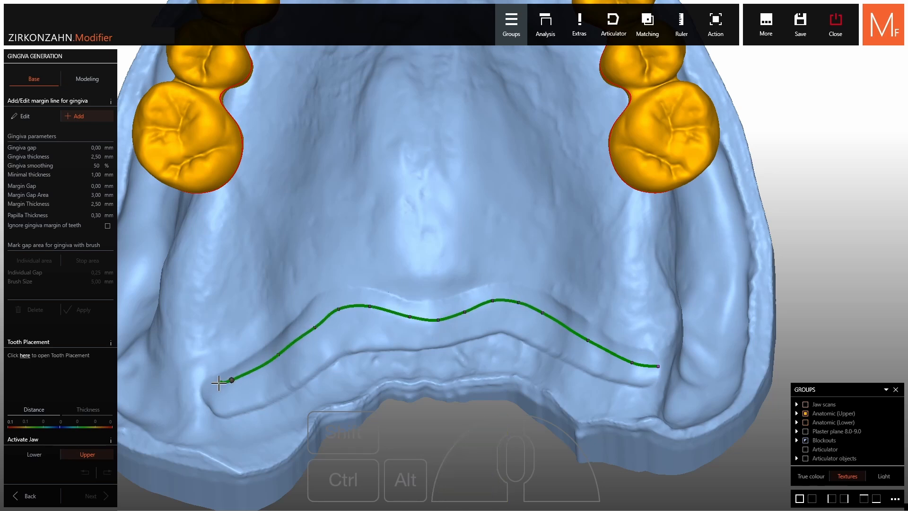
pyautogui.click(196, 389)
# Route the margin line around the back of the ridge and onto the buccal side behind the last molar
pyautogui.moveTo(166, 388); pyautogui.dragTo(525, 303, button='right')
pyautogui.click(530, 294)
pyautogui.click(513, 342)
pyautogui.click(468, 376)
pyautogui.click(433, 396)
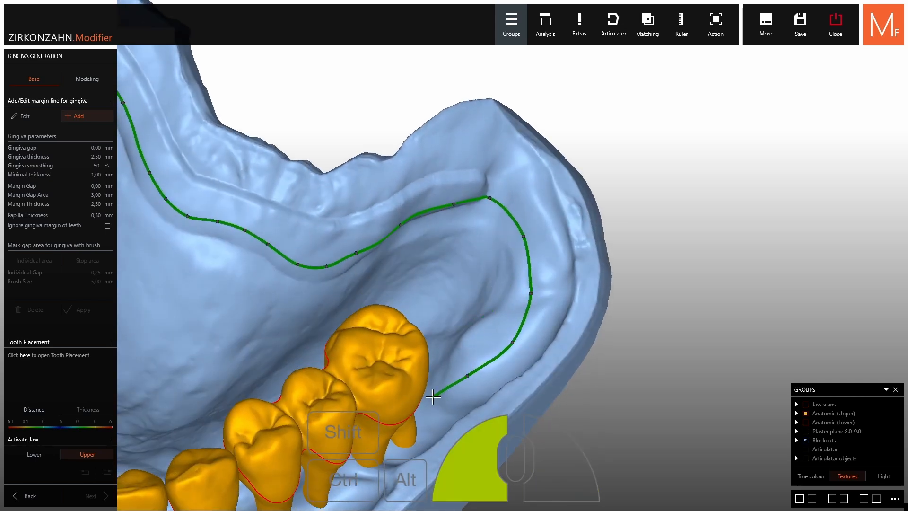
# Make the upper teeth translucent and carry the margin line forward on the buccal side to the cheek frenum
pyautogui.middleClick(451, 387)
pyautogui.moveTo(851, 417)
pyautogui.moveTo(851, 417); pyautogui.dragTo(820, 418)
pyautogui.moveTo(494, 296); pyautogui.dragTo(432, 289, button='right')
pyautogui.click(406, 313)
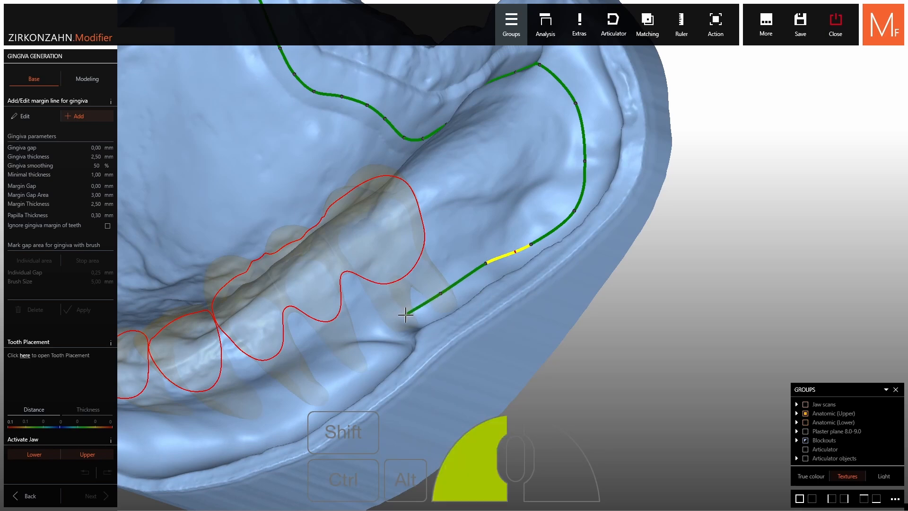
pyautogui.click(362, 320)
pyautogui.click(355, 338)
pyautogui.moveTo(355, 340); pyautogui.dragTo(383, 340, button='right')
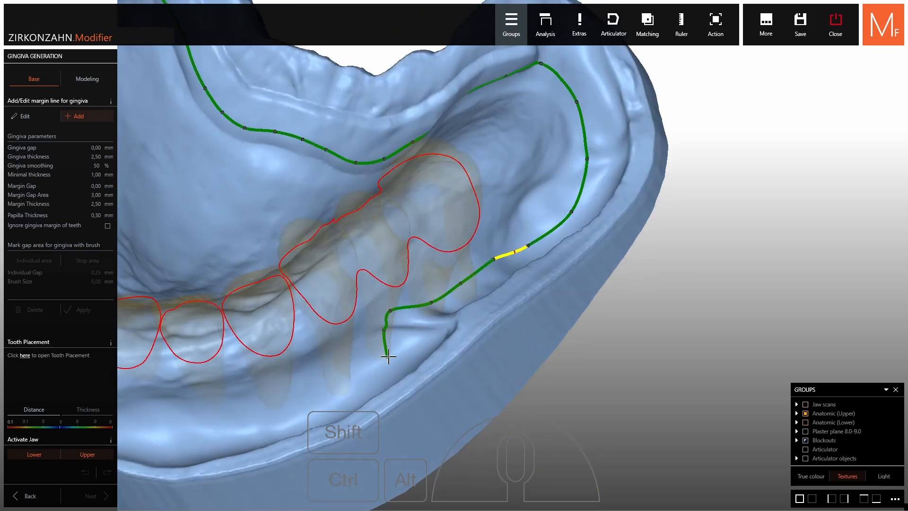
# Extend the margin line past the cheek frenum and through the front vestibule below the incisors
pyautogui.click(391, 357)
pyautogui.click(371, 380)
pyautogui.click(333, 403)
pyautogui.moveTo(289, 437); pyautogui.dragTo(478, 285, button='middle')
pyautogui.moveTo(478, 284); pyautogui.dragTo(482, 301, button='right')
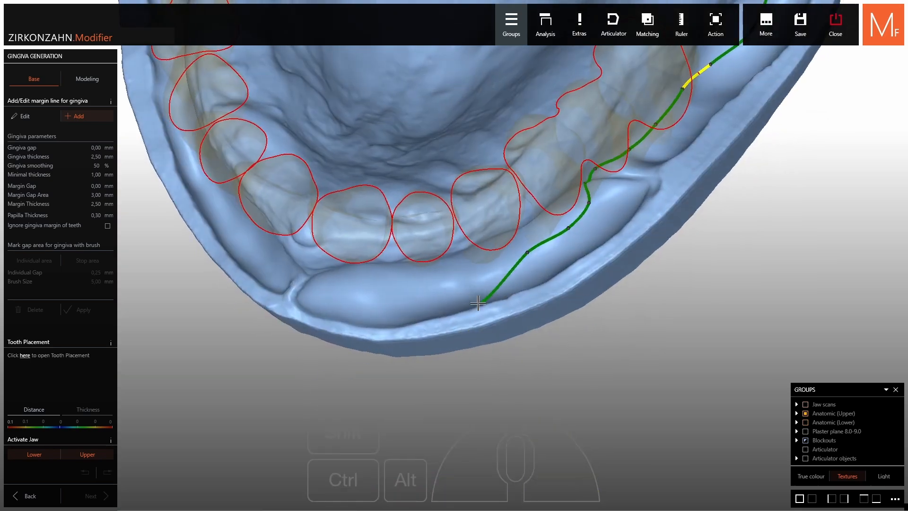
pyautogui.click(454, 289)
pyautogui.click(416, 295)
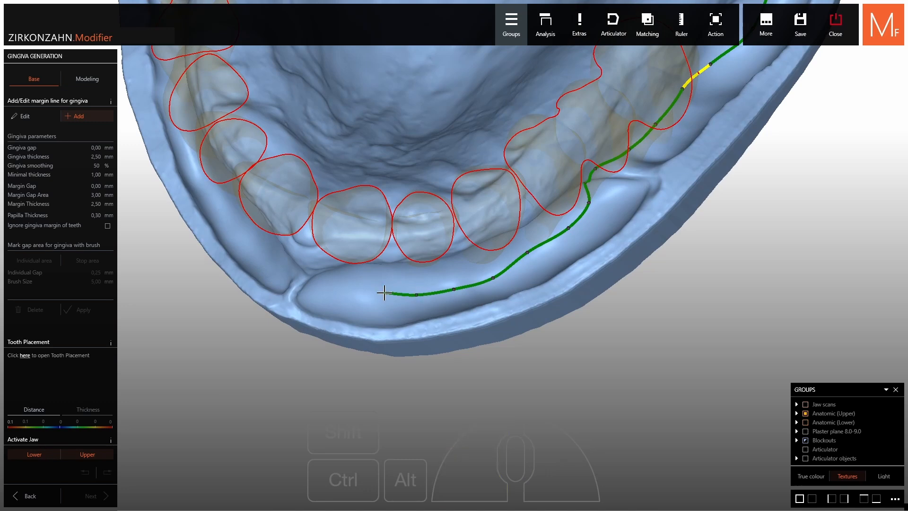
# Lead the margin line around the labial frenum and into the vestibule on the other side
pyautogui.moveTo(404, 285); pyautogui.dragTo(492, 260, button='middle')
pyautogui.moveTo(492, 259); pyautogui.dragTo(415, 239, button='right')
pyautogui.click(446, 254)
pyautogui.click(425, 218)
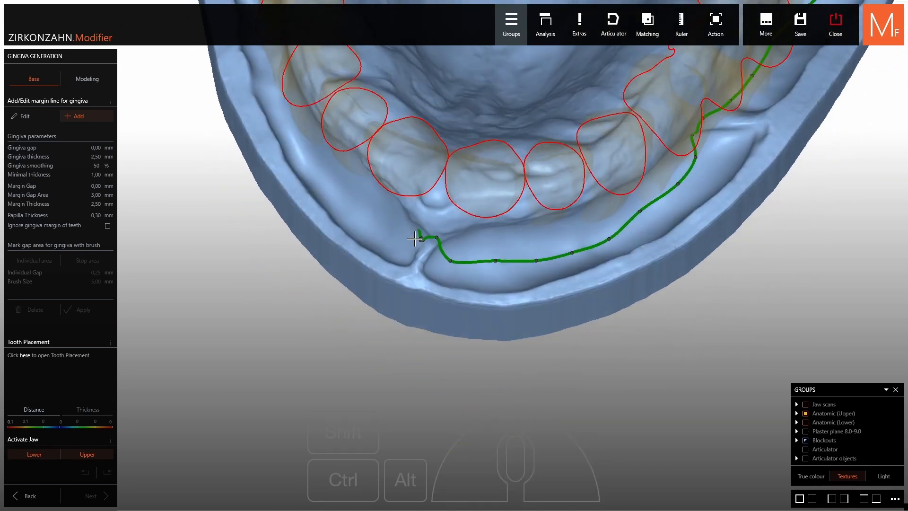
pyautogui.click(342, 193)
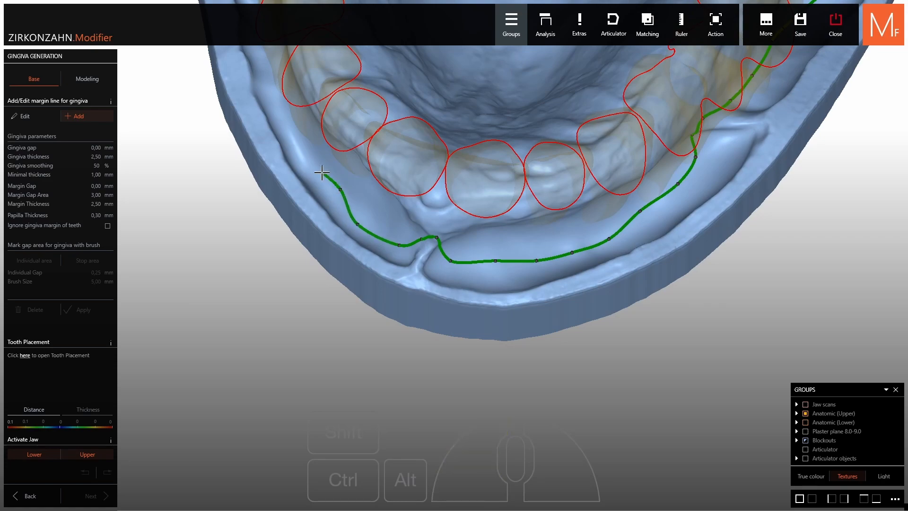
pyautogui.click(310, 159)
# Continue the margin line along the second side's buccal vestibule up to its cheek frenum
pyautogui.moveTo(304, 157); pyautogui.dragTo(447, 264, button='middle')
pyautogui.moveTo(447, 264); pyautogui.dragTo(459, 239, button='right')
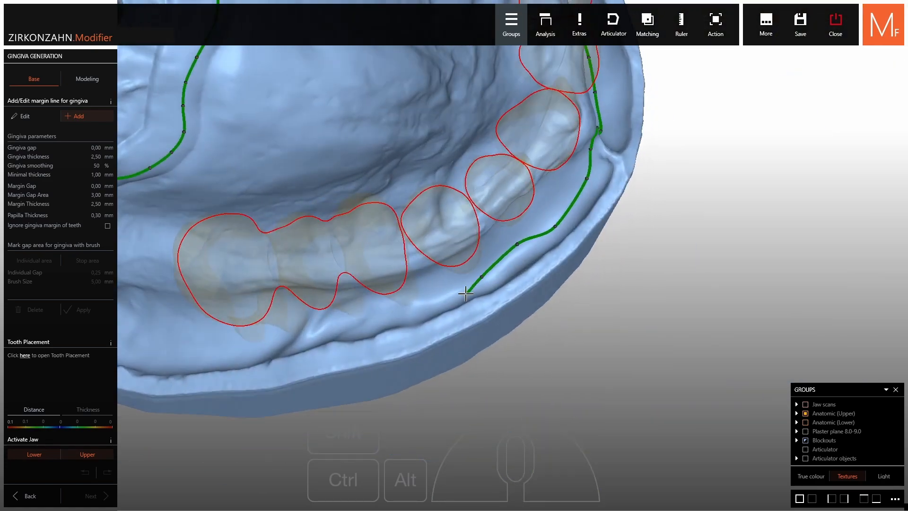
pyautogui.click(453, 300)
pyautogui.click(403, 302)
pyautogui.moveTo(402, 303); pyautogui.dragTo(396, 281, button='right')
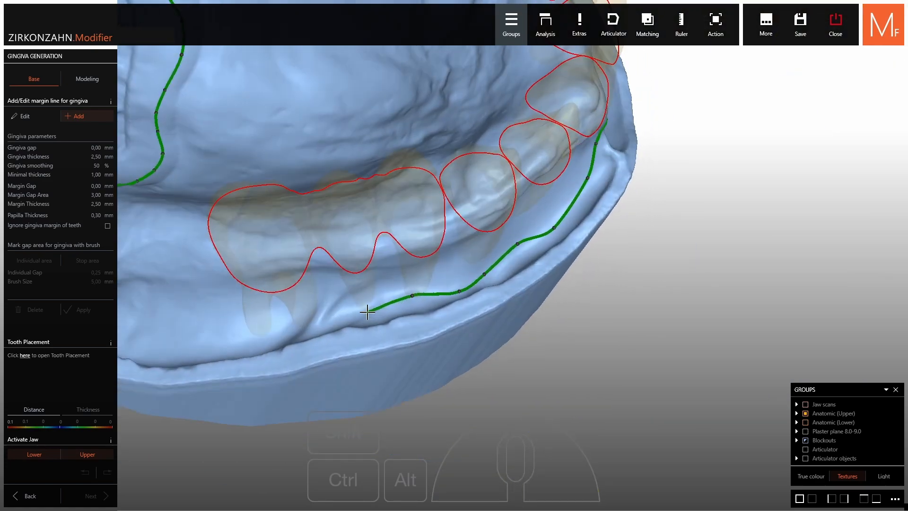
pyautogui.click(368, 312)
pyautogui.click(320, 305)
# Take the margin line past the last molar, around the rear end of the ridge, and close the loop
pyautogui.moveTo(320, 305); pyautogui.dragTo(324, 318, button='right')
pyautogui.click(290, 343)
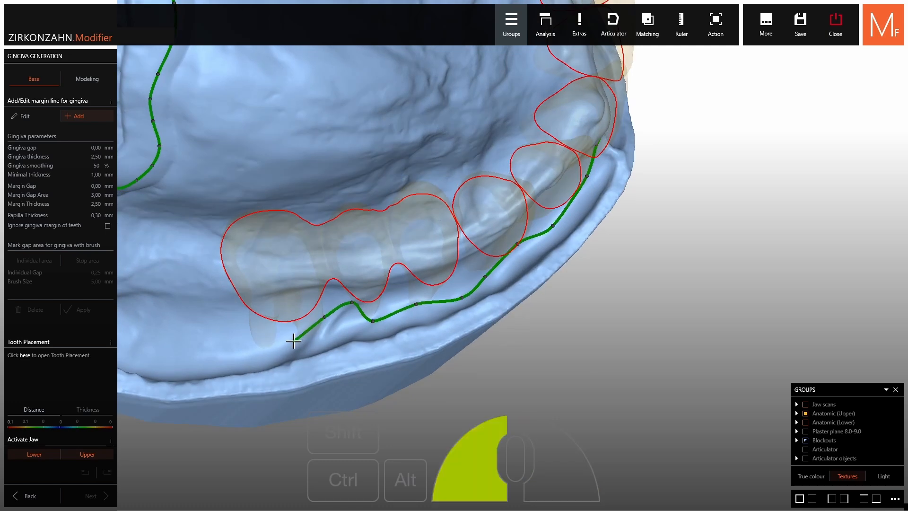
pyautogui.click(254, 356)
pyautogui.click(185, 357)
pyautogui.moveTo(162, 354); pyautogui.dragTo(458, 249, button='right')
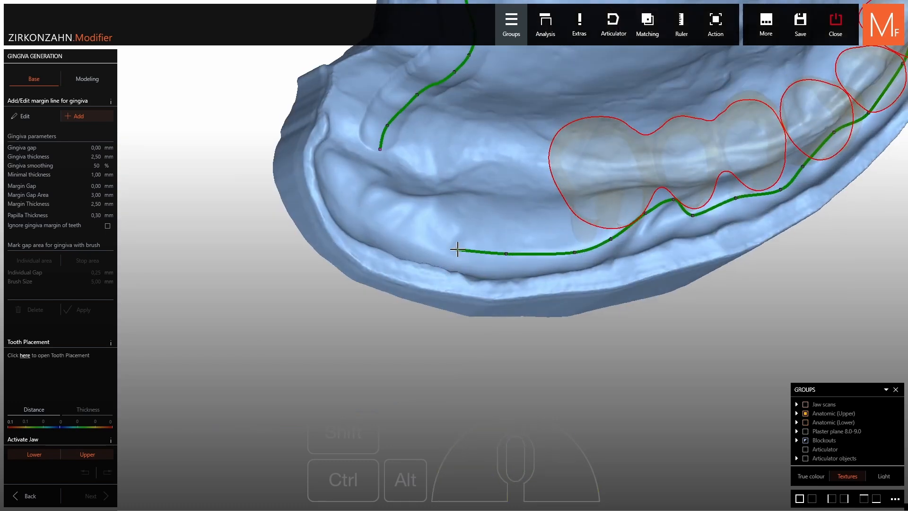
pyautogui.click(409, 237)
pyautogui.doubleClick(377, 190)
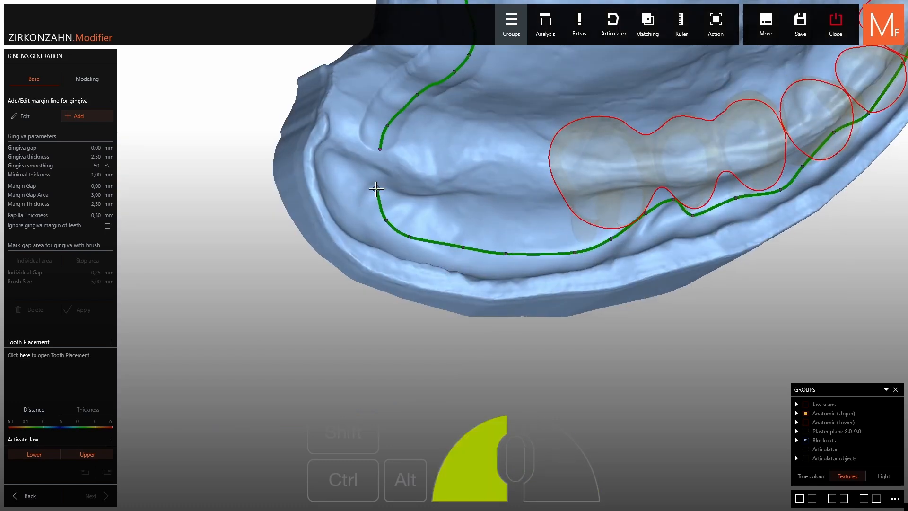
# Refine the closed margin line by shifting the points beside its yellow segment near the last molar
pyautogui.scroll(-5, 378, 191)
pyautogui.moveTo(380, 194); pyautogui.dragTo(590, 239, button='right')
pyautogui.scroll(5, 736, 188)
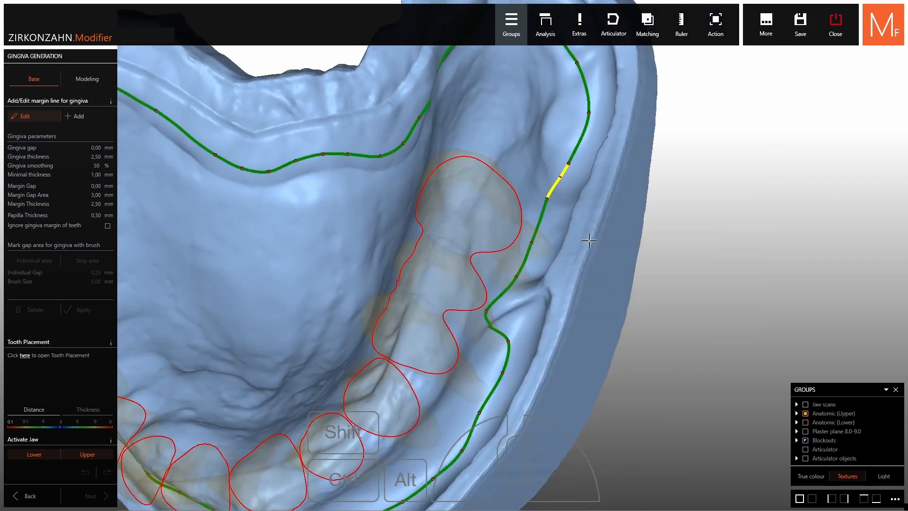
pyautogui.scroll(3, 590, 240)
pyautogui.moveTo(564, 154); pyautogui.dragTo(568, 158)
pyautogui.moveTo(539, 197); pyautogui.dragTo(541, 200)
pyautogui.scroll(-5, 541, 200)
pyautogui.moveTo(316, 244); pyautogui.dragTo(336, 214, button='right')
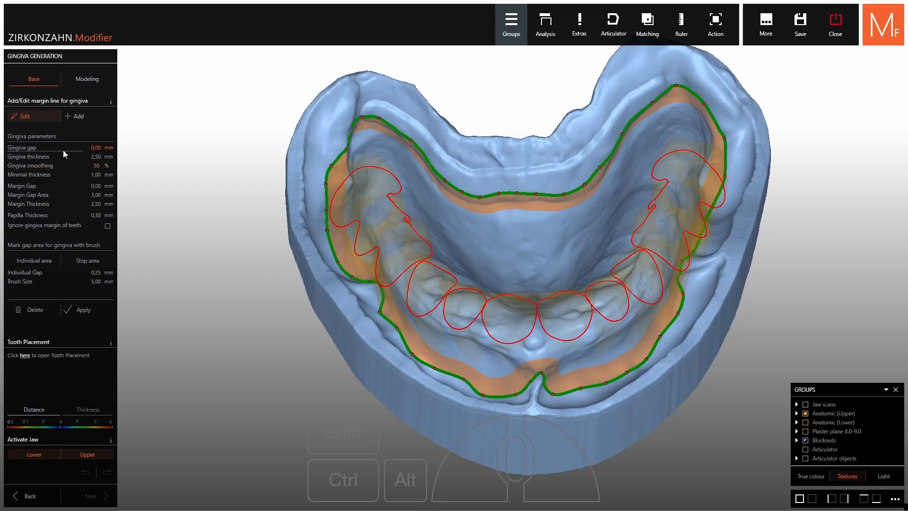
# Set the gingiva thickness to 2.43 mm and the margin thickness to 1.93 mm, and generate the upper gingiva
pyautogui.moveTo(20, 149)
pyautogui.mouseDown()
pyautogui.moveTo(46, 152)
pyautogui.moveTo(16, 156)
pyautogui.mouseUp()
pyautogui.moveTo(471, 200); pyautogui.dragTo(476, 250, button='right')
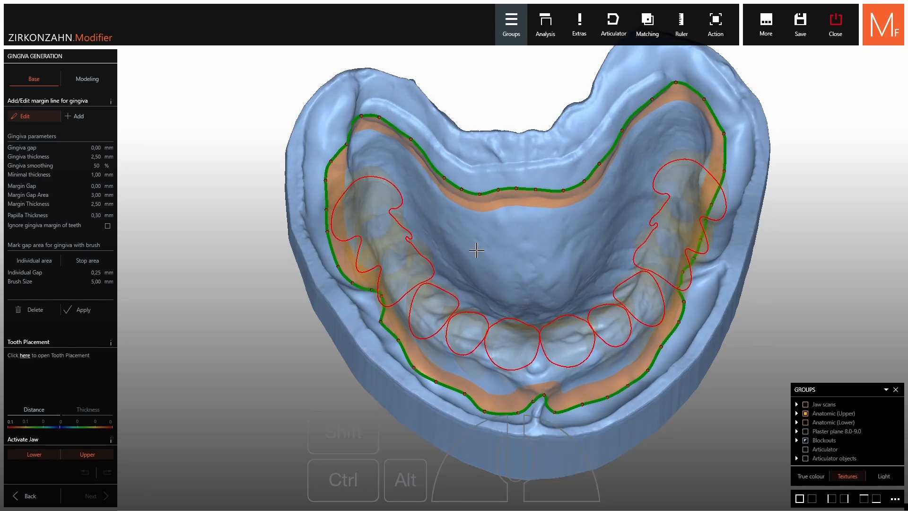
pyautogui.moveTo(47, 158); pyautogui.dragTo(43, 165)
pyautogui.moveTo(19, 198)
pyautogui.mouseDown()
pyautogui.moveTo(51, 198)
pyautogui.moveTo(30, 203)
pyautogui.mouseUp()
pyautogui.rightClick(34, 198)
pyautogui.moveTo(46, 207); pyautogui.dragTo(36, 208)
pyautogui.moveTo(614, 281); pyautogui.dragTo(614, 303, button='right')
pyautogui.scroll(3, 528, 190)
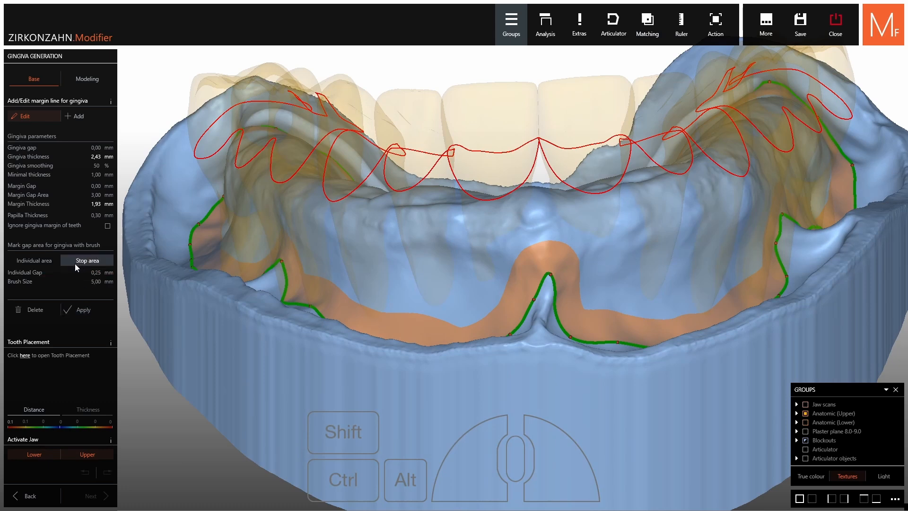
pyautogui.click(76, 309)
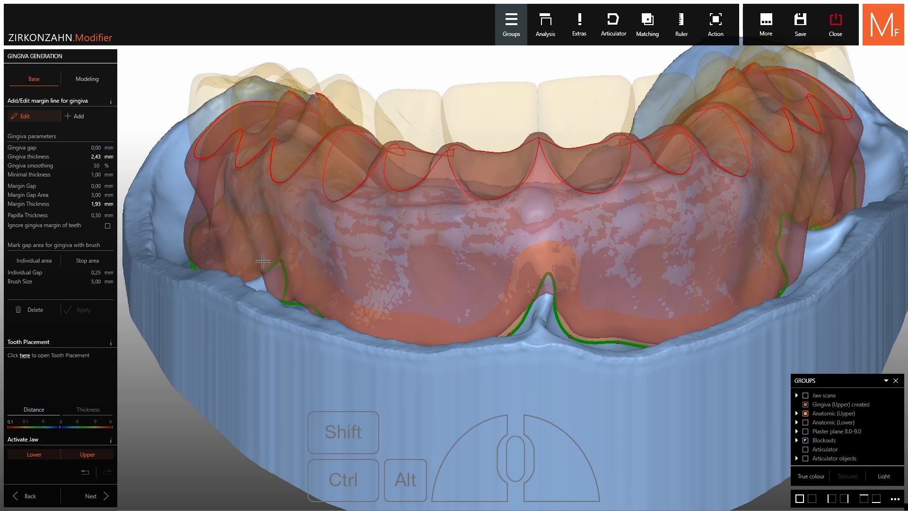
# Restore the upper teeth to full opacity and inspect the generated gingiva from the front
pyautogui.keyDown('shift'); pyautogui.rightClick(419, 259); pyautogui.keyUp('shift')
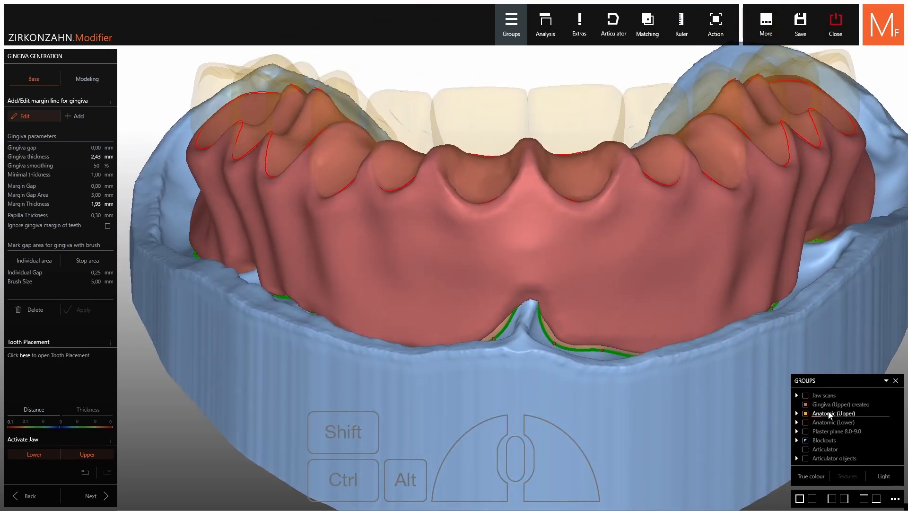
pyautogui.click(835, 421)
pyautogui.click(841, 423)
pyautogui.moveTo(840, 417); pyautogui.dragTo(849, 417)
pyautogui.moveTo(849, 417); pyautogui.dragTo(890, 417)
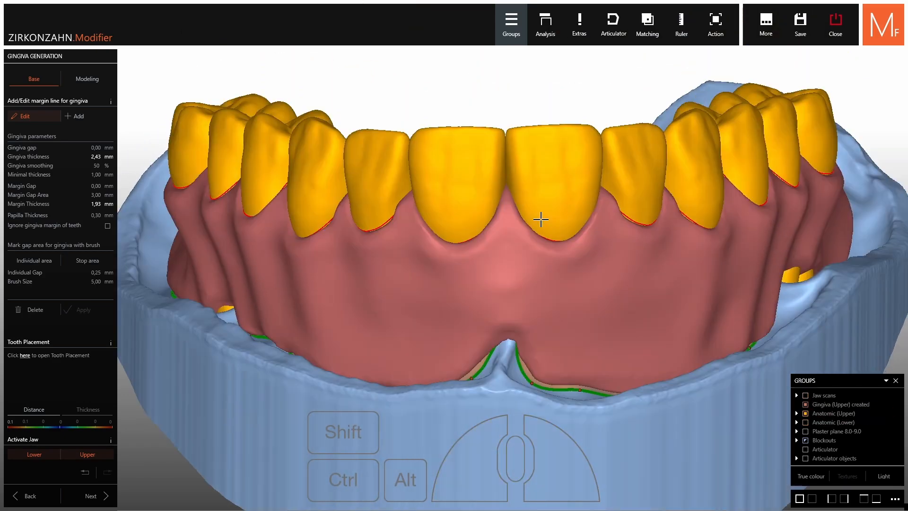
pyautogui.moveTo(541, 219); pyautogui.dragTo(547, 215, button='right')
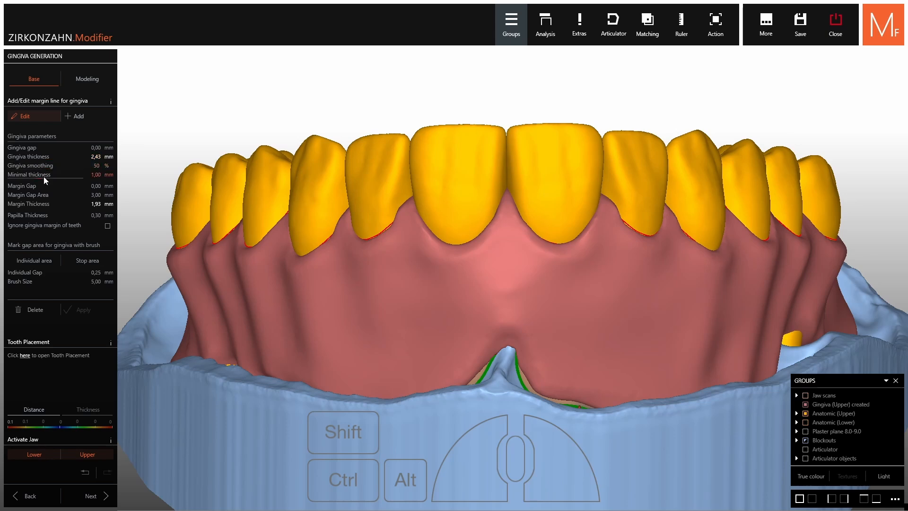
# Set the gingiva smoothing to 30 % and check the upper gingiva from the front
pyautogui.moveTo(42, 170); pyautogui.dragTo(136, 182)
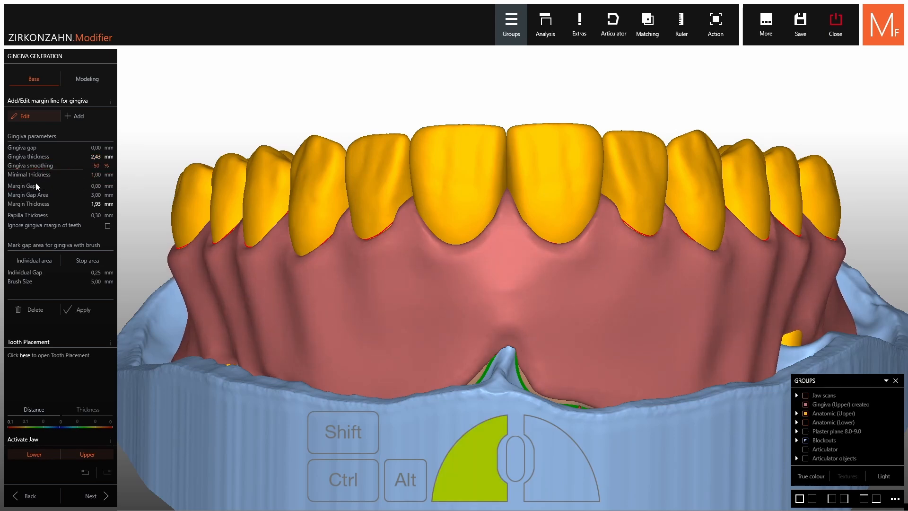
pyautogui.moveTo(36, 184); pyautogui.dragTo(58, 188)
pyautogui.moveTo(246, 213); pyautogui.dragTo(322, 217, button='right')
pyautogui.moveTo(58, 168); pyautogui.dragTo(34, 176)
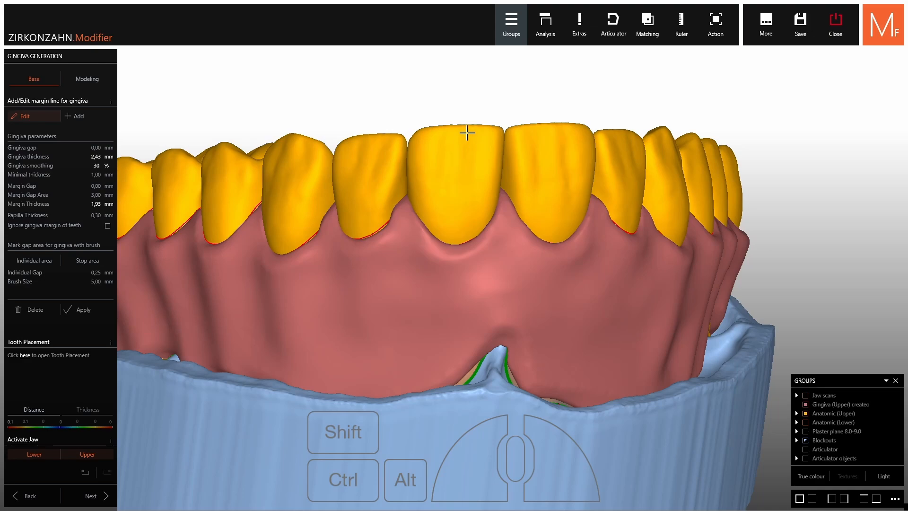
# Activate only the lower jaw and start its gingiva margin line behind the last molar, curving it onto the inner side of the ridge
pyautogui.click(34, 454)
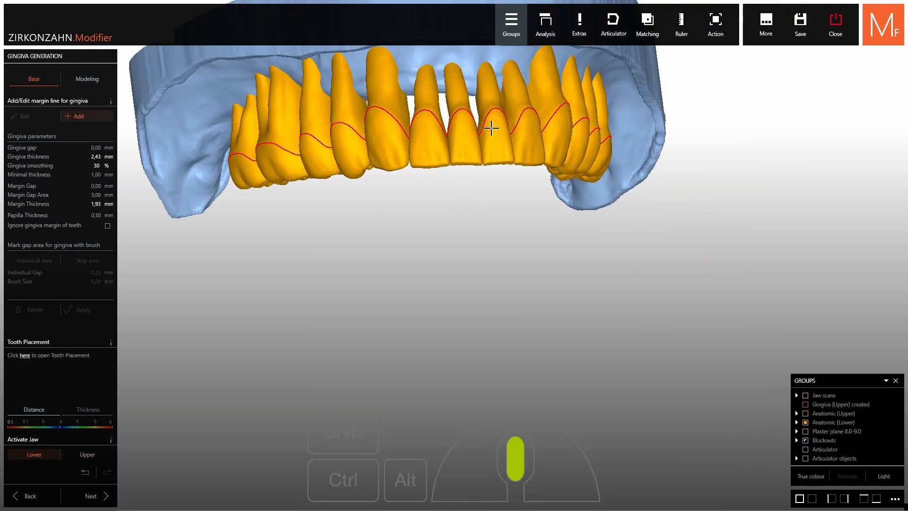
pyautogui.moveTo(491, 128); pyautogui.dragTo(495, 294, button='middle')
pyautogui.moveTo(494, 293); pyautogui.dragTo(583, 139, button='right')
pyautogui.scroll(5, 648, 207)
pyautogui.moveTo(412, 112); pyautogui.dragTo(481, 189, button='middle')
pyautogui.moveTo(481, 190); pyautogui.dragTo(467, 170, button='right')
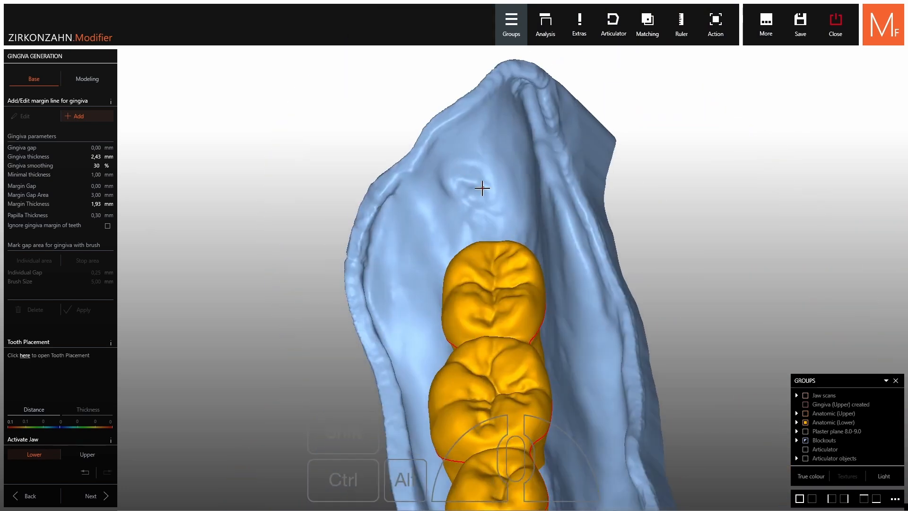
pyautogui.click(474, 180)
pyautogui.click(486, 178)
pyautogui.click(514, 164)
pyautogui.moveTo(513, 164); pyautogui.dragTo(562, 156, button='right')
pyautogui.click(593, 156)
pyautogui.click(636, 190)
pyautogui.click(652, 232)
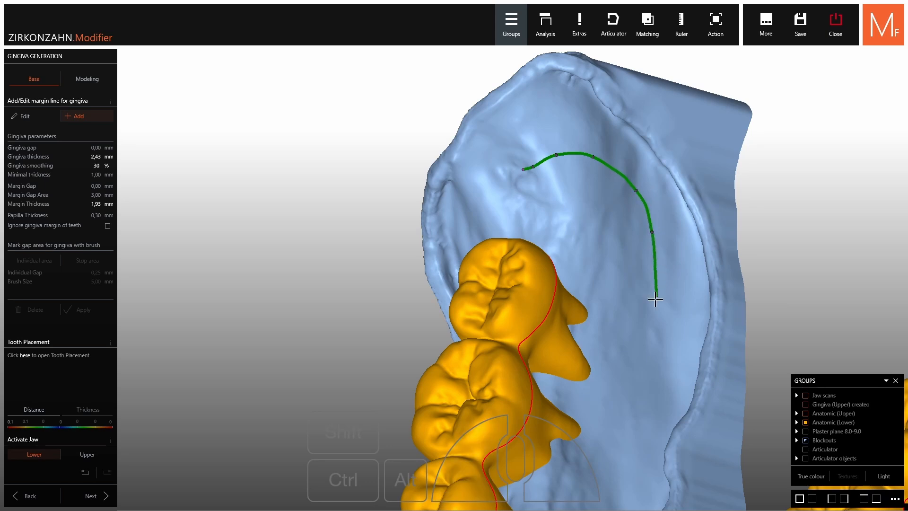
# Continue the lower margin line forward along the inner side of the ridge beside the molars
pyautogui.click(660, 342)
pyautogui.click(663, 441)
pyautogui.moveTo(654, 434); pyautogui.dragTo(554, 290, button='middle')
pyautogui.moveTo(554, 290); pyautogui.dragTo(561, 303, button='right')
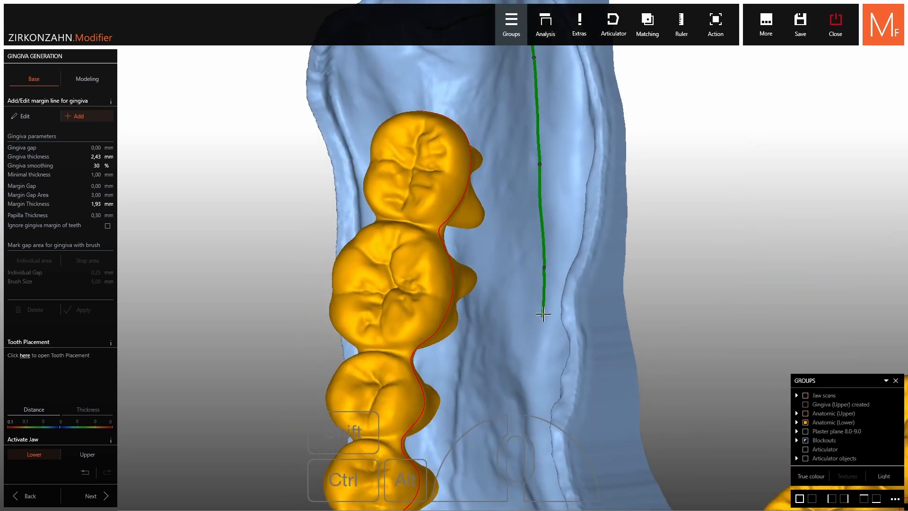
pyautogui.click(539, 319)
pyautogui.click(536, 387)
pyautogui.click(535, 456)
# Extend the lower margin line past the premolars and around the inner curve behind the front teeth
pyautogui.moveTo(536, 457); pyautogui.dragTo(505, 252, button='middle')
pyautogui.moveTo(556, 408); pyautogui.dragTo(521, 343, button='right')
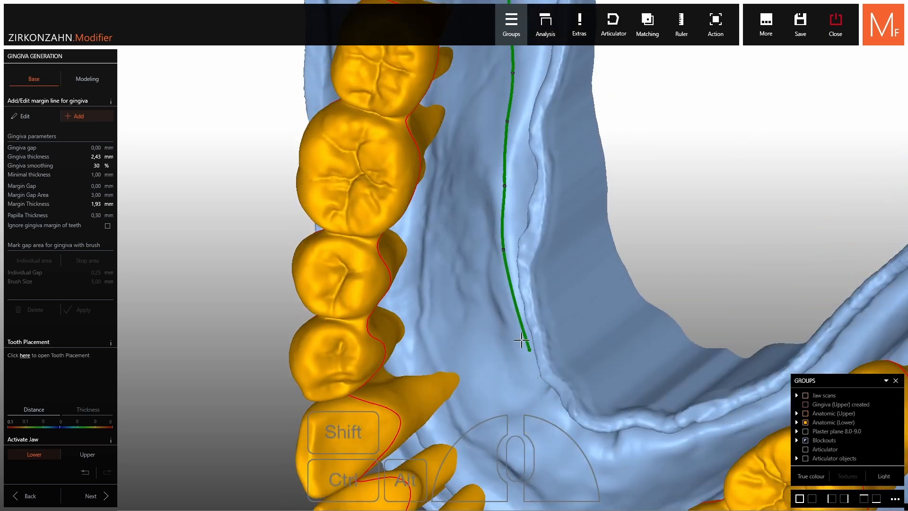
pyautogui.click(511, 302)
pyautogui.click(522, 348)
pyautogui.click(535, 388)
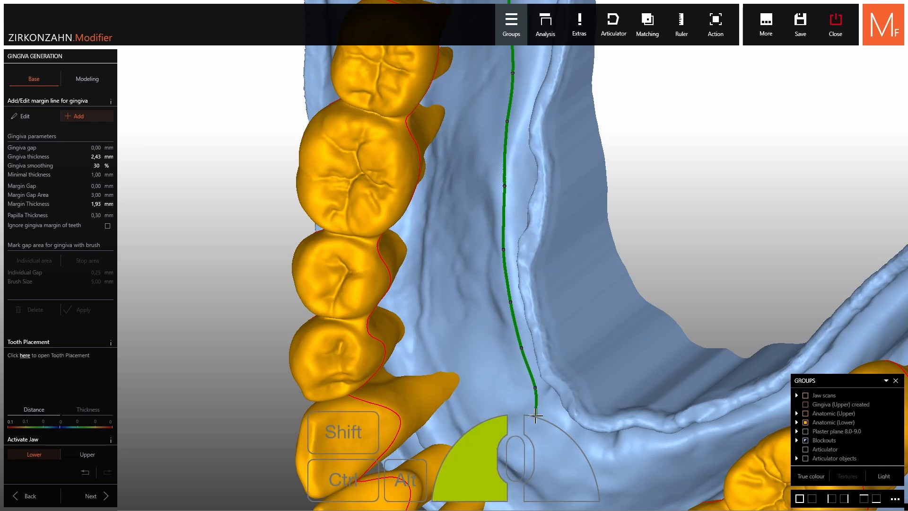
pyautogui.click(536, 417)
pyautogui.click(540, 436)
pyautogui.click(563, 457)
pyautogui.click(610, 463)
pyautogui.moveTo(663, 466); pyautogui.dragTo(671, 455, button='right')
pyautogui.click(684, 447)
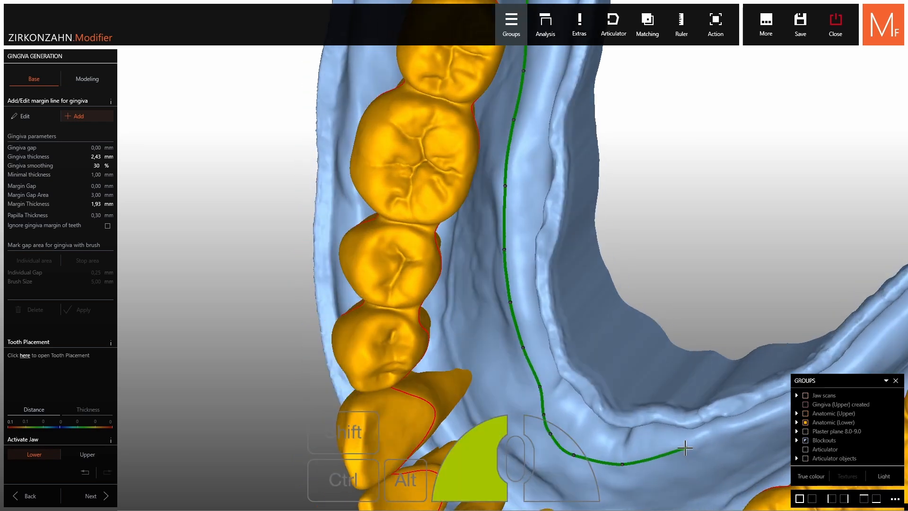
# Carry the margin line along the inner side of the opposite ridge towards its rear molars
pyautogui.moveTo(723, 429); pyautogui.dragTo(523, 262, button='middle')
pyautogui.moveTo(523, 262); pyautogui.dragTo(563, 300, button='right')
pyautogui.click(547, 251)
pyautogui.click(600, 229)
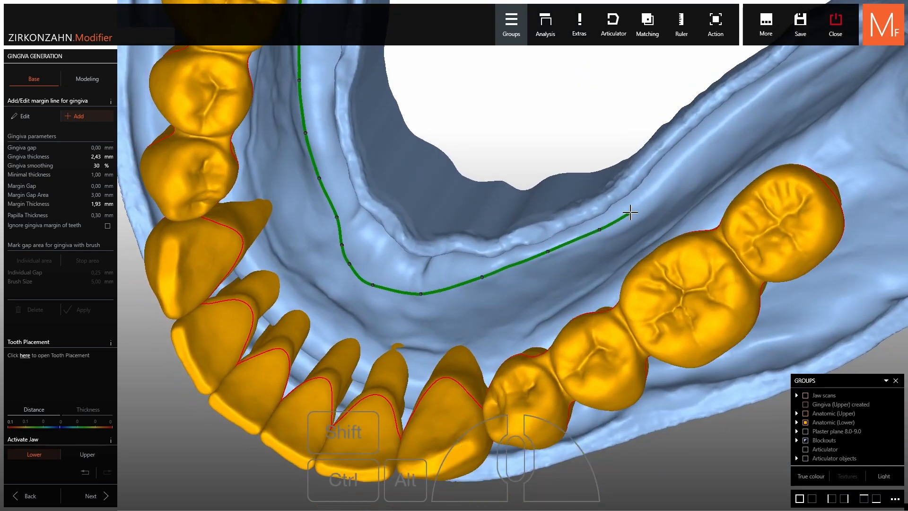
pyautogui.click(650, 191)
pyautogui.click(699, 145)
pyautogui.click(766, 85)
# Lead the margin line around the rear end of the ridge behind the last molar and onto the cheek side
pyautogui.moveTo(766, 85); pyautogui.dragTo(632, 203, button='right')
pyautogui.click(680, 203)
pyautogui.middleClick(685, 225)
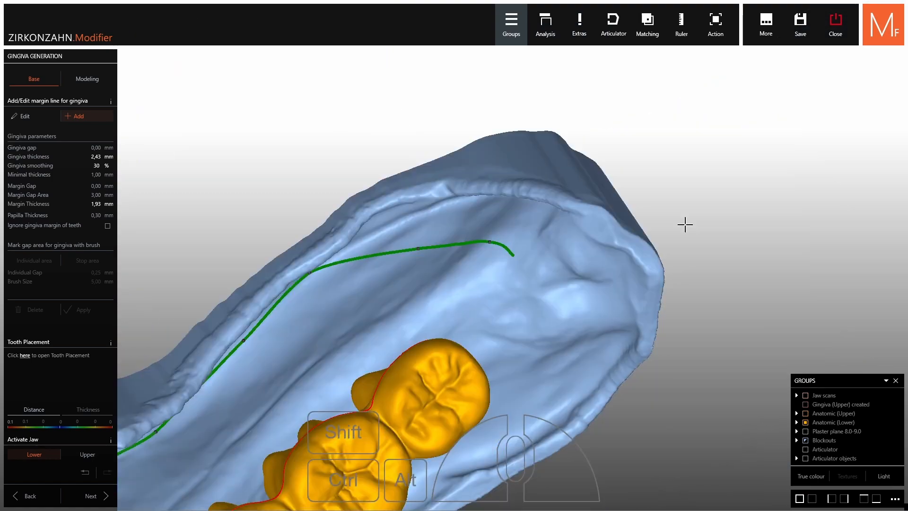
pyautogui.moveTo(685, 224); pyautogui.dragTo(534, 206, button='right')
pyautogui.click(510, 219)
pyautogui.click(540, 196)
pyautogui.click(560, 226)
pyautogui.click(605, 229)
pyautogui.click(667, 262)
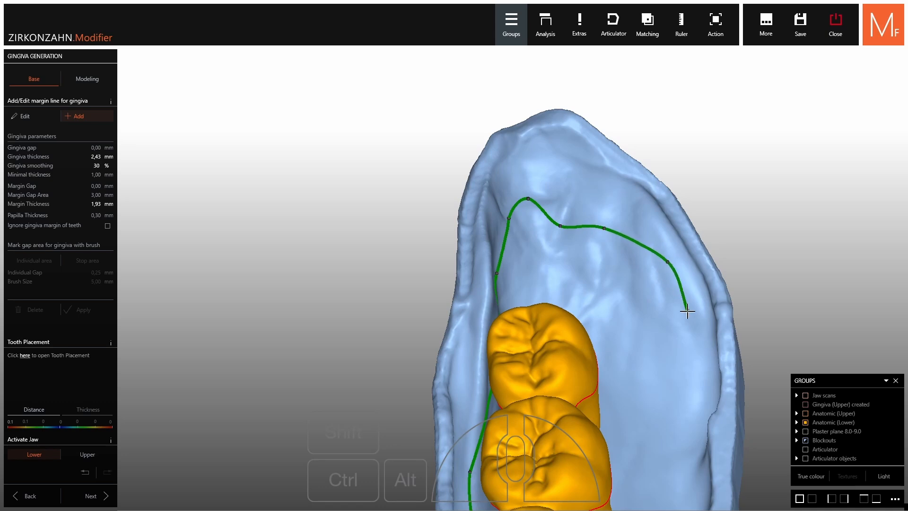
# Draw the margin line forward along the cheek side of the ridge beside the molars
pyautogui.click(692, 337)
pyautogui.click(696, 436)
pyautogui.middleClick(680, 442)
pyautogui.moveTo(513, 262); pyautogui.dragTo(532, 343, button='right')
pyautogui.click(516, 326)
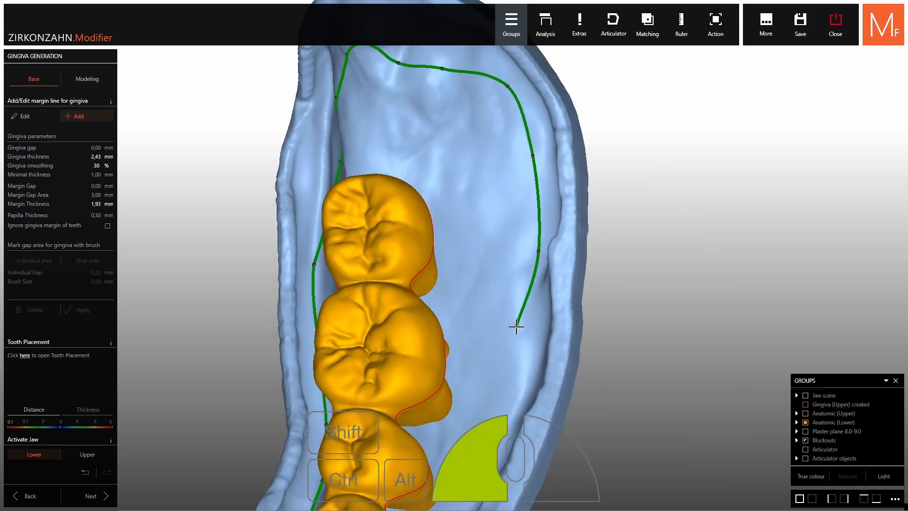
pyautogui.click(503, 413)
pyautogui.middleClick(503, 414)
pyautogui.moveTo(513, 263); pyautogui.dragTo(458, 319, button='right')
pyautogui.click(492, 308)
pyautogui.click(476, 370)
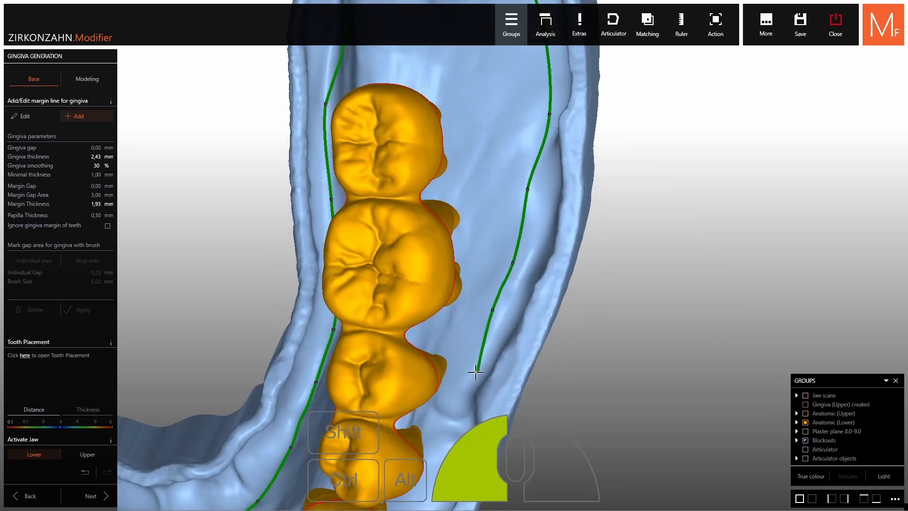
# Route the margin line inward around the tissue fold beside the premolars and on past the canine
pyautogui.middleClick(468, 366)
pyautogui.moveTo(512, 262); pyautogui.dragTo(470, 300, button='right')
pyautogui.click(470, 300)
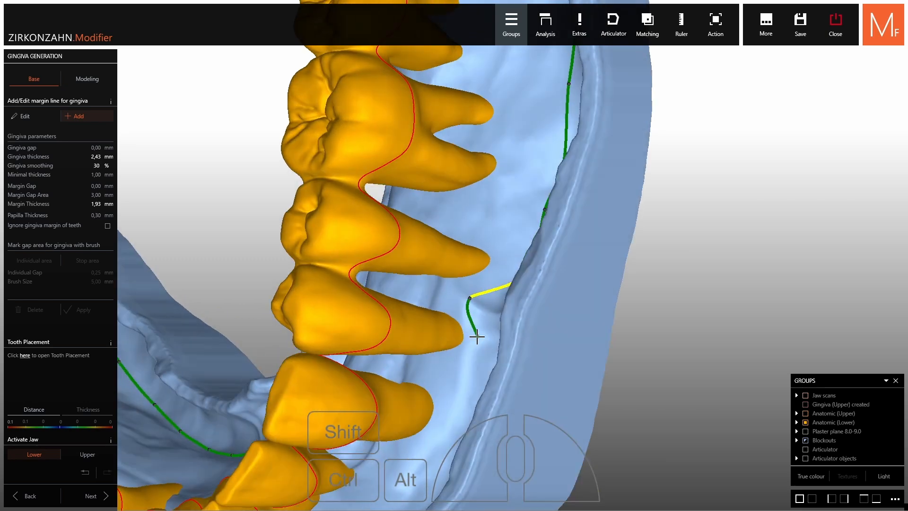
pyautogui.click(476, 338)
pyautogui.middleClick(478, 375)
pyautogui.moveTo(472, 350); pyautogui.dragTo(499, 290, button='right')
pyautogui.click(504, 275)
pyautogui.click(489, 333)
# Continue the margin line along the outer side of the ridge in front of the lower incisors
pyautogui.moveTo(462, 349); pyautogui.dragTo(492, 338, button='right')
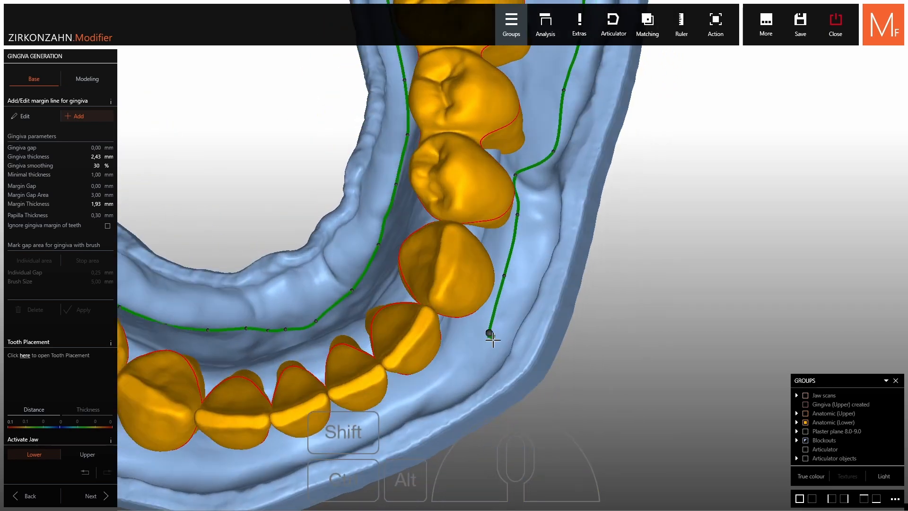
pyautogui.click(472, 368)
pyautogui.click(426, 388)
pyautogui.click(388, 414)
pyautogui.click(338, 438)
pyautogui.click(286, 456)
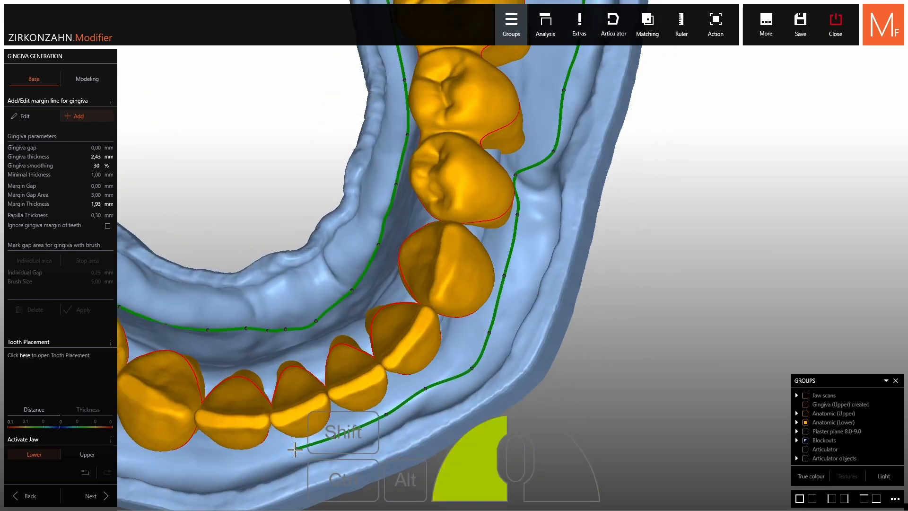
# Take the margin line past the opposite canine and along the cheek side of the premolars
pyautogui.middleClick(227, 447)
pyautogui.moveTo(230, 445); pyautogui.dragTo(360, 331, button='right')
pyautogui.click(450, 286)
pyautogui.click(405, 283)
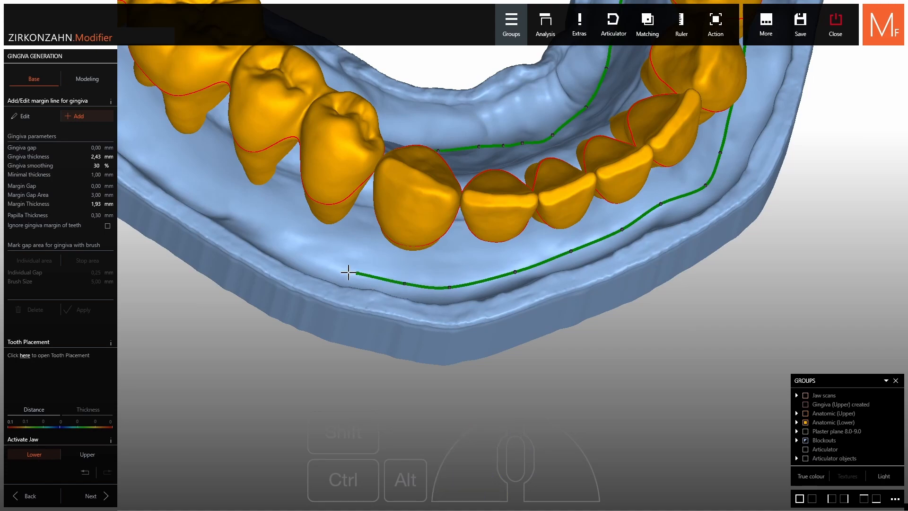
pyautogui.click(332, 272)
pyautogui.click(306, 252)
pyautogui.click(259, 216)
# Bring the margin line back along the cheek side of the remaining molars and close the loop behind the last molar
pyautogui.middleClick(185, 199)
pyautogui.moveTo(454, 255); pyautogui.dragTo(450, 265, button='right')
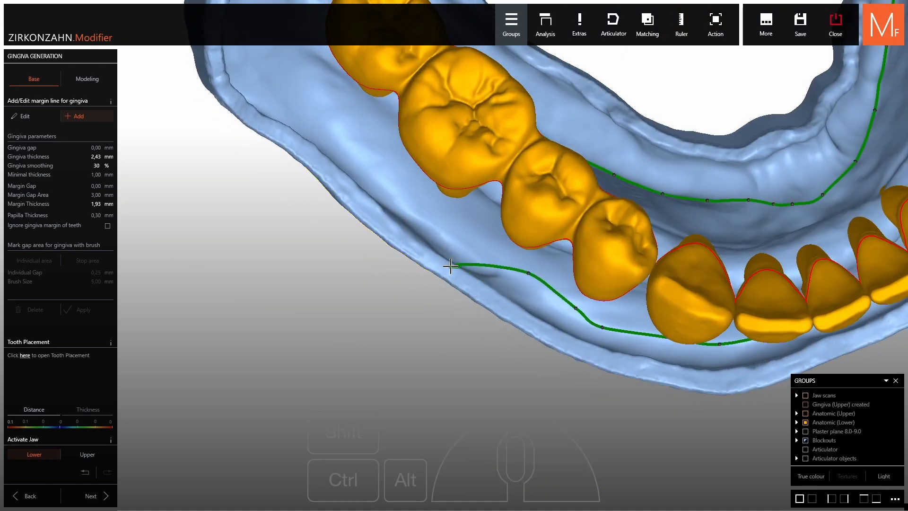
pyautogui.click(471, 249)
pyautogui.click(419, 215)
pyautogui.click(367, 156)
pyautogui.middleClick(367, 156)
pyautogui.moveTo(367, 156); pyautogui.dragTo(415, 90, button='right')
pyautogui.click(457, 180)
pyautogui.click(416, 128)
pyautogui.middleClick(425, 129)
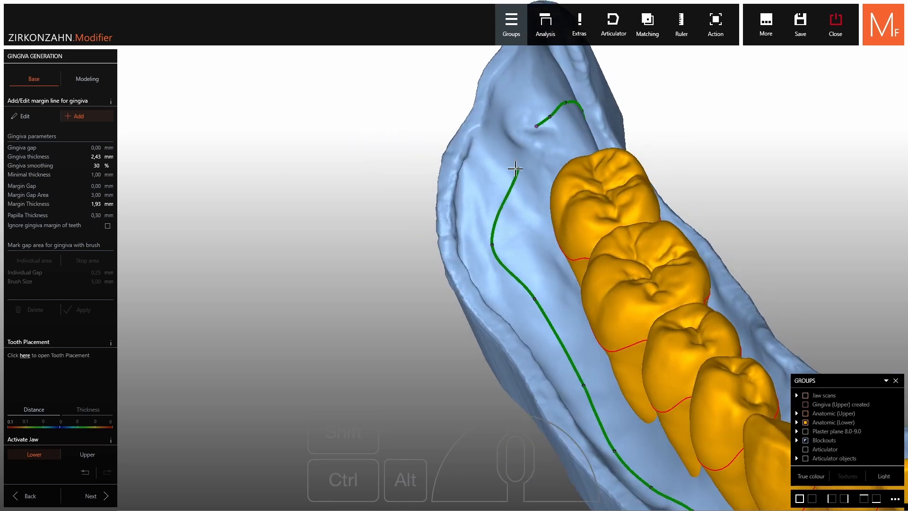
pyautogui.click(498, 158)
pyautogui.moveTo(499, 158); pyautogui.dragTo(535, 158, button='right')
pyautogui.click(537, 147)
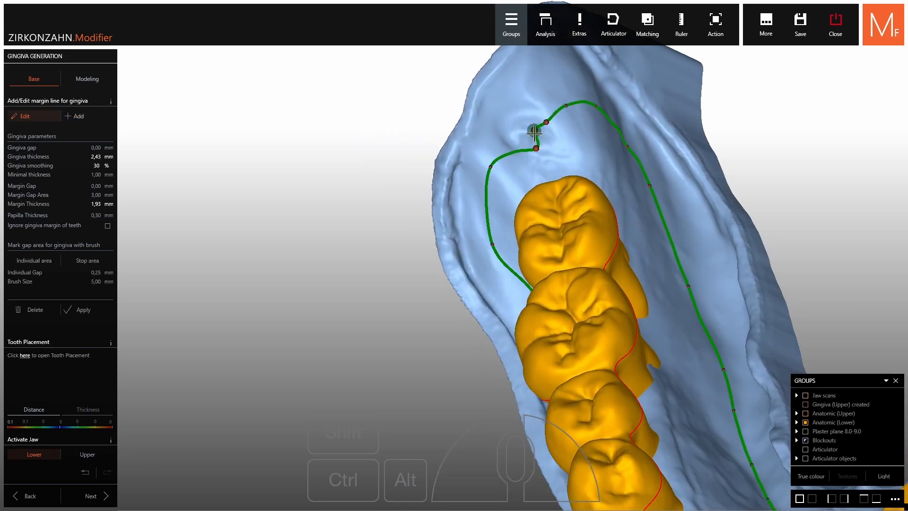
# Smooth the kink where the closed margin line meets behind the last molar, and generate the lower gingiva
pyautogui.moveTo(535, 132); pyautogui.dragTo(533, 147)
pyautogui.scroll(-6, 519, 159)
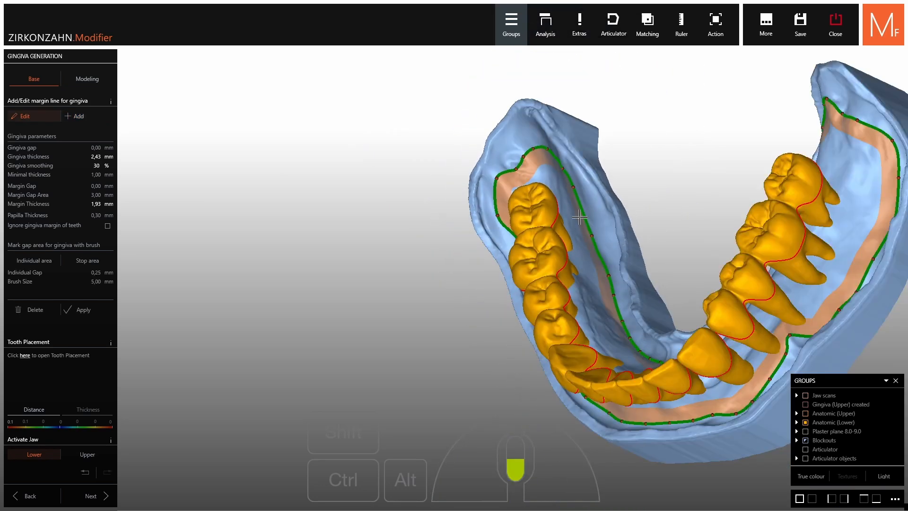
pyautogui.moveTo(530, 165); pyautogui.dragTo(633, 164, button='right')
pyautogui.scroll(3, 634, 188)
pyautogui.click(78, 310)
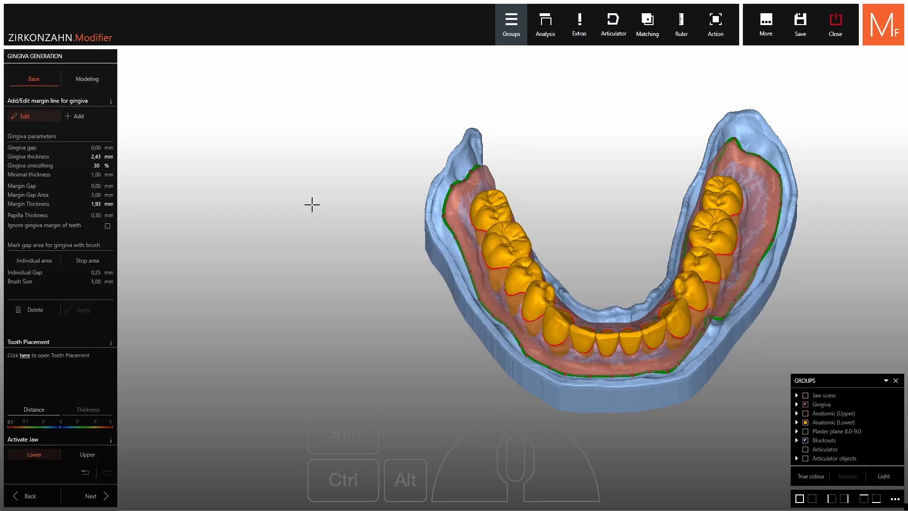
# Open free modelling for the gingiva, check the lower jaw from the front, and make the upper jaw active
pyautogui.click(87, 79)
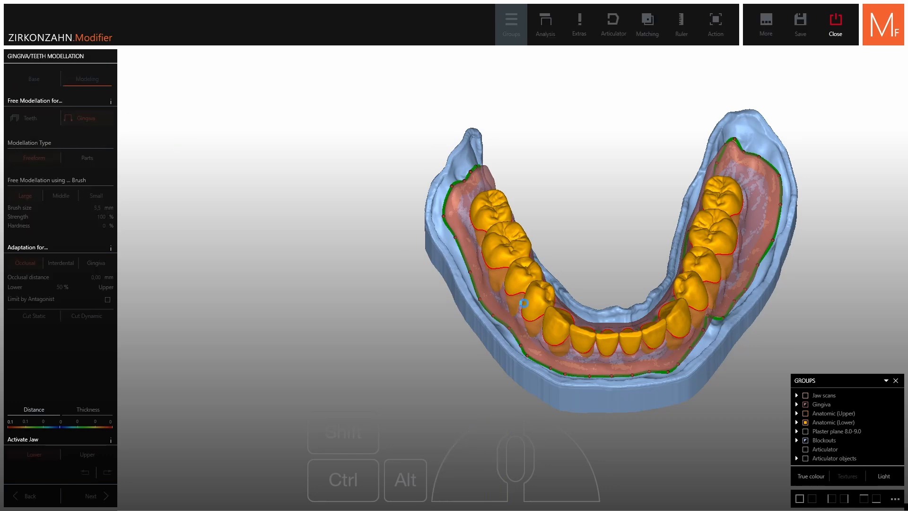
pyautogui.moveTo(617, 324); pyautogui.dragTo(479, 259, button='right')
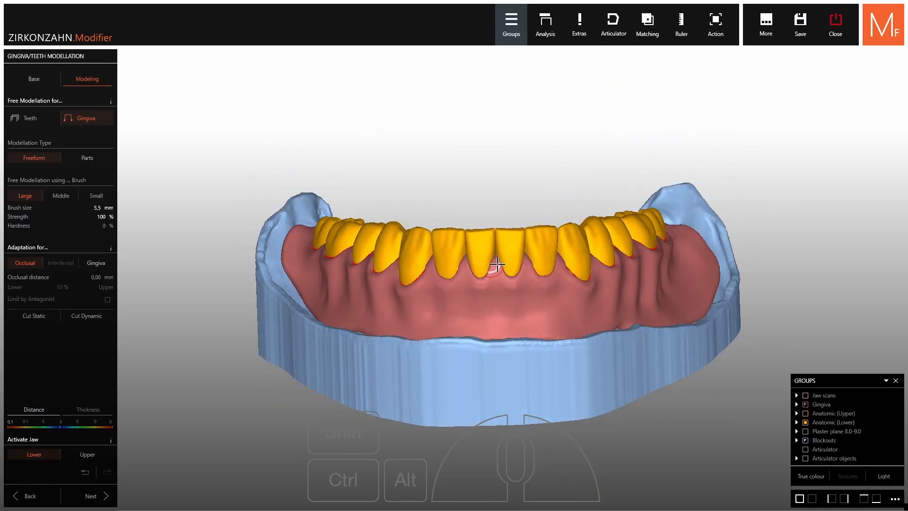
pyautogui.scroll(2, 507, 254)
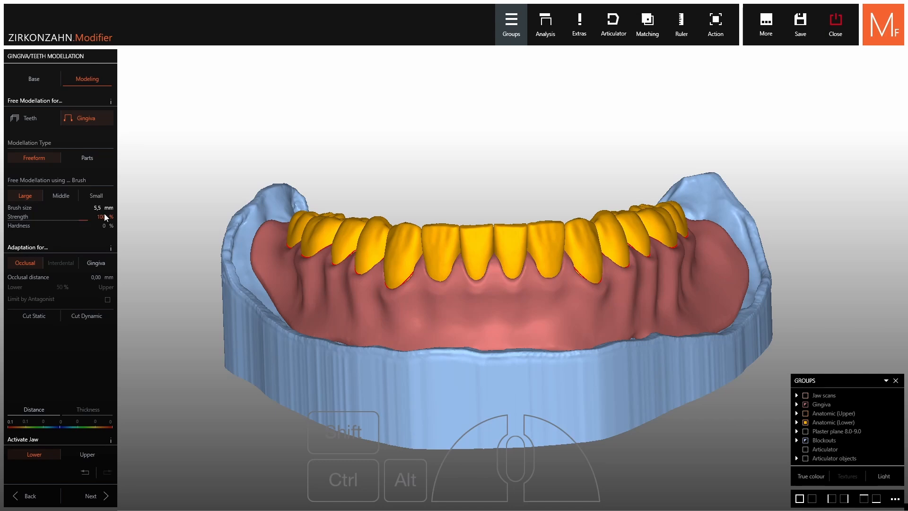
pyautogui.click(93, 457)
pyautogui.moveTo(558, 265); pyautogui.dragTo(484, 284, button='right')
pyautogui.scroll(3, 517, 174)
pyautogui.scroll(5, 576, 411)
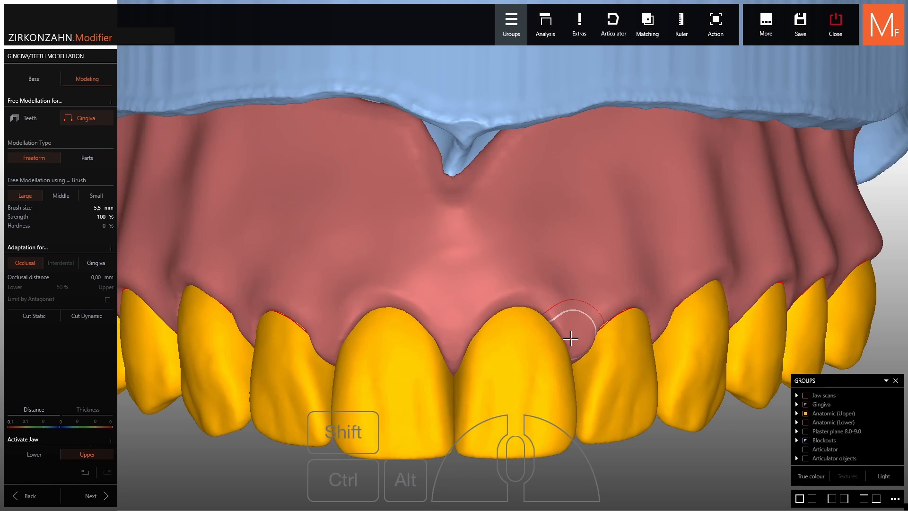
# Reshape the upper gingiva above the front teeth by moving parts with a brush size of 7 %
pyautogui.click(94, 159)
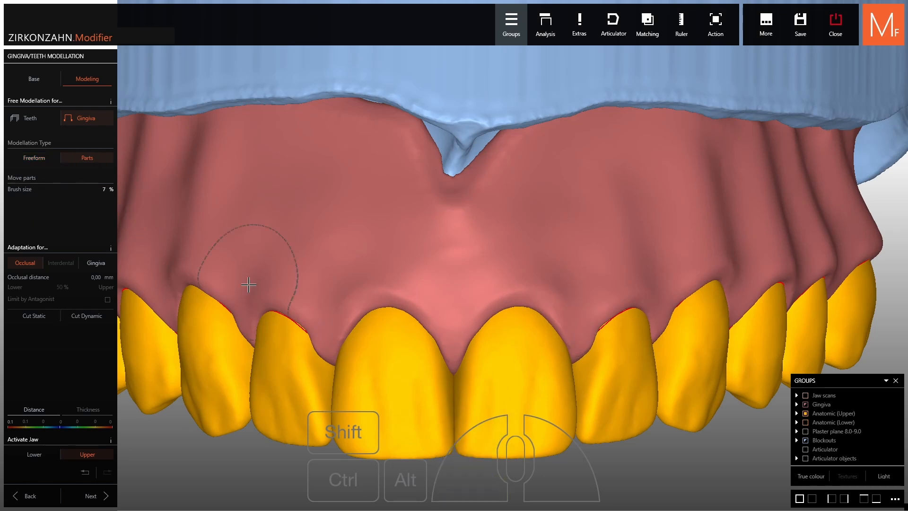
pyautogui.scroll(2, 362, 358)
pyautogui.keyDown('shift'); pyautogui.scroll(-2, 476, 384); pyautogui.keyUp('shift')
pyautogui.moveTo(482, 378)
pyautogui.mouseDown()
pyautogui.moveTo(518, 315)
pyautogui.moveTo(563, 284)
pyautogui.mouseUp()
pyautogui.moveTo(411, 279); pyautogui.dragTo(412, 288)
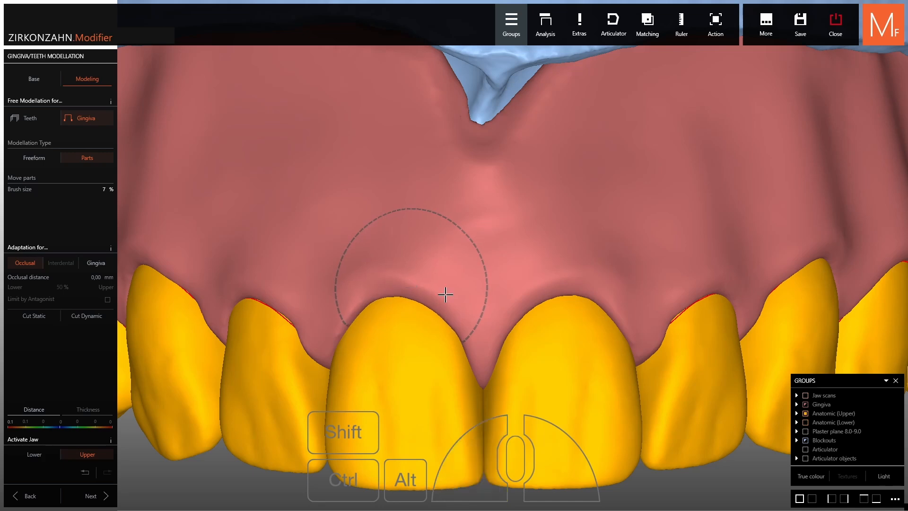
pyautogui.moveTo(501, 310)
pyautogui.mouseDown(button='right')
pyautogui.moveTo(420, 346)
pyautogui.moveTo(469, 260)
pyautogui.mouseUp(button='right')
pyautogui.keyDown('shift'); pyautogui.scroll(3, 469, 260); pyautogui.keyUp('shift')
pyautogui.moveTo(469, 260); pyautogui.dragTo(470, 270)
pyautogui.moveTo(471, 270); pyautogui.dragTo(502, 293, button='right')
pyautogui.moveTo(502, 293); pyautogui.dragTo(503, 305)
pyautogui.moveTo(503, 305); pyautogui.dragTo(539, 269, button='right')
pyautogui.moveTo(540, 270); pyautogui.dragTo(540, 279)
pyautogui.moveTo(617, 278); pyautogui.dragTo(586, 280, button='right')
pyautogui.moveTo(633, 281); pyautogui.dragTo(636, 292)
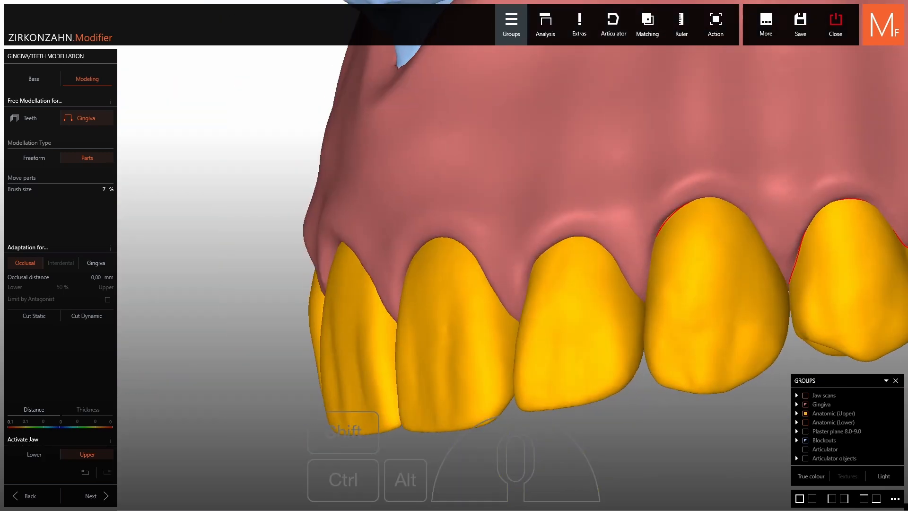
pyautogui.moveTo(597, 266); pyautogui.dragTo(541, 268, button='right')
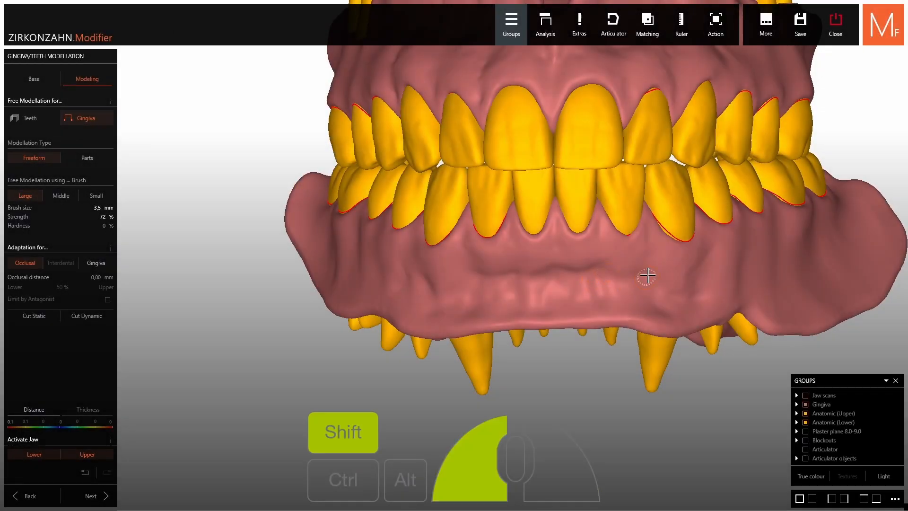
# Inspect the modelled gingiva of both jaws and proceed to the denture building stage
pyautogui.moveTo(647, 275); pyautogui.dragTo(643, 271, button='right')
pyautogui.keyDown('ctrl'); pyautogui.keyDown('shift'); pyautogui.moveTo(642, 271); pyautogui.dragTo(635, 270); pyautogui.keyUp('shift'); pyautogui.keyUp('ctrl')
pyautogui.moveTo(635, 270)
pyautogui.mouseDown(button='right')
pyautogui.moveTo(673, 288)
pyautogui.moveTo(733, 284)
pyautogui.moveTo(707, 247)
pyautogui.mouseUp(button='right')
pyautogui.scroll(-3, 681, 283)
pyautogui.moveTo(843, 149); pyautogui.dragTo(758, 242, button='middle')
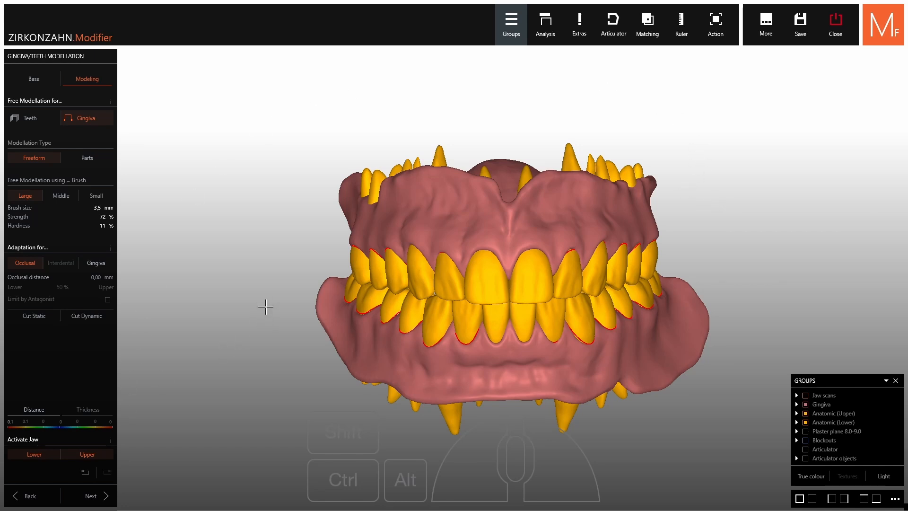
pyautogui.click(91, 496)
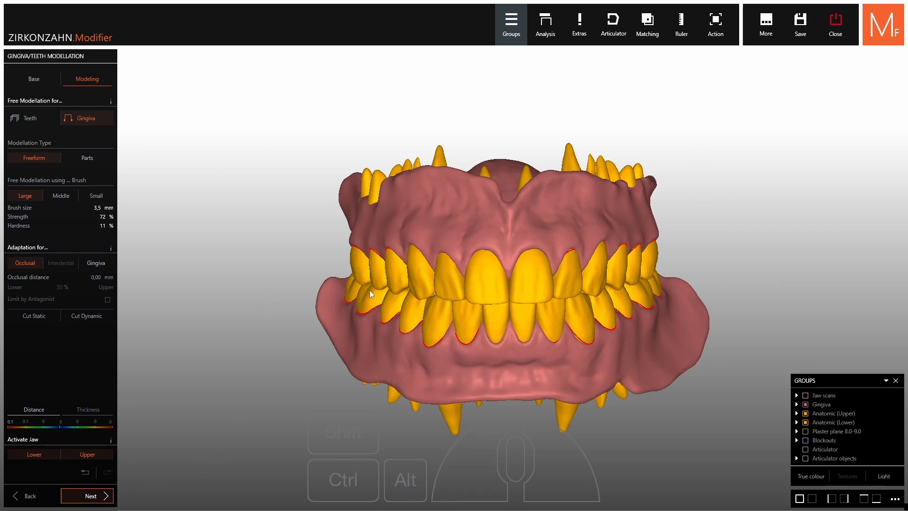
pyautogui.scroll(2, 532, 180)
pyautogui.moveTo(531, 180); pyautogui.dragTo(407, 337, button='right')
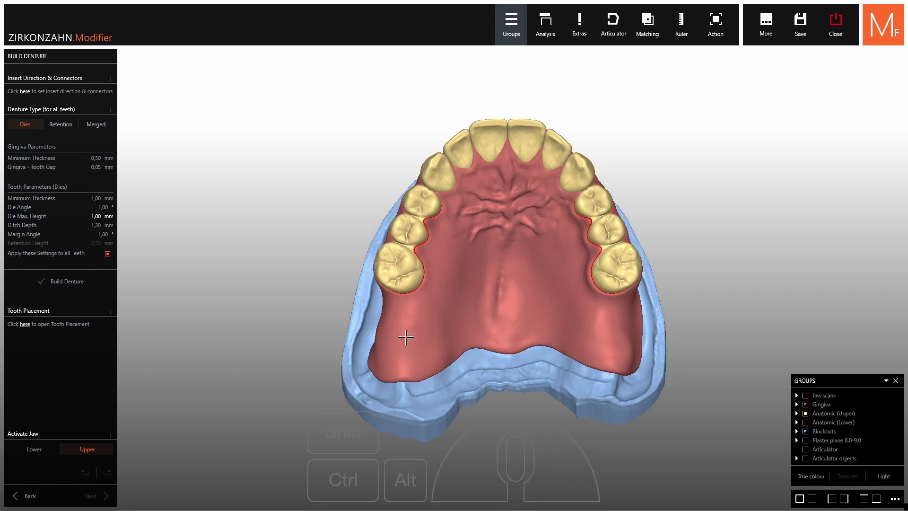
# Open the insert direction and connector settings and set the upper jaw's insert direction from an occlusal view
pyautogui.click(24, 93)
pyautogui.scroll(2, 464, 287)
pyautogui.moveTo(522, 388); pyautogui.dragTo(529, 353, button='middle')
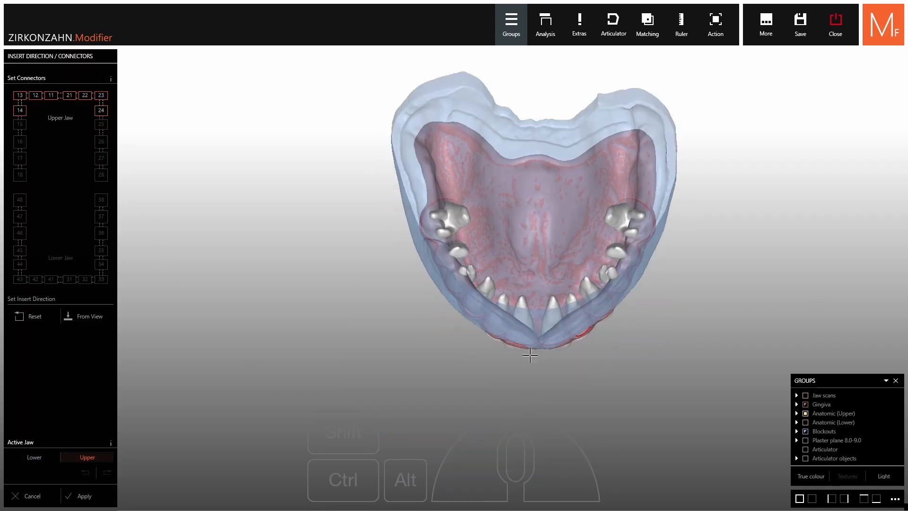
pyautogui.moveTo(529, 353); pyautogui.dragTo(534, 265, button='right')
pyautogui.moveTo(549, 378); pyautogui.dragTo(501, 449, button='middle')
pyautogui.moveTo(502, 449); pyautogui.dragTo(530, 340, button='right')
pyautogui.scroll(2, 537, 307)
pyautogui.moveTo(537, 307); pyautogui.dragTo(551, 257, button='right')
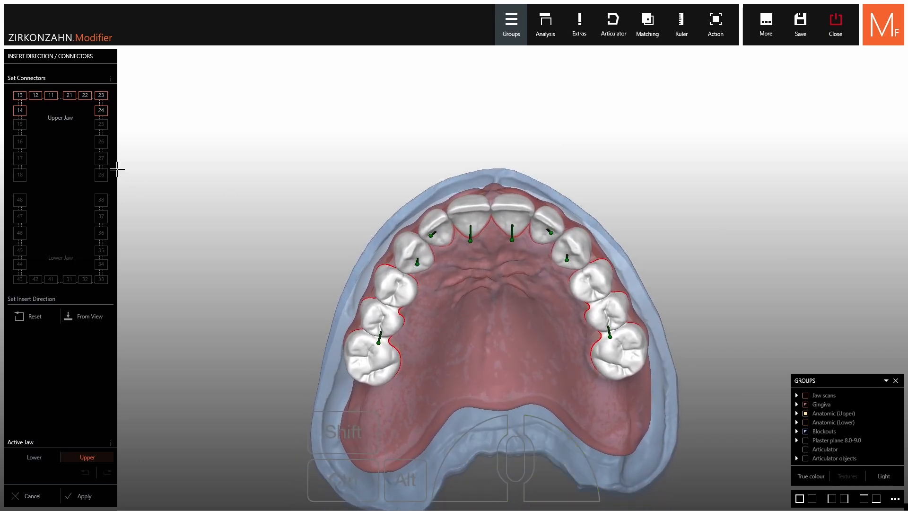
pyautogui.click(91, 318)
pyautogui.moveTo(393, 158); pyautogui.dragTo(404, 154, button='right')
pyautogui.click(90, 317)
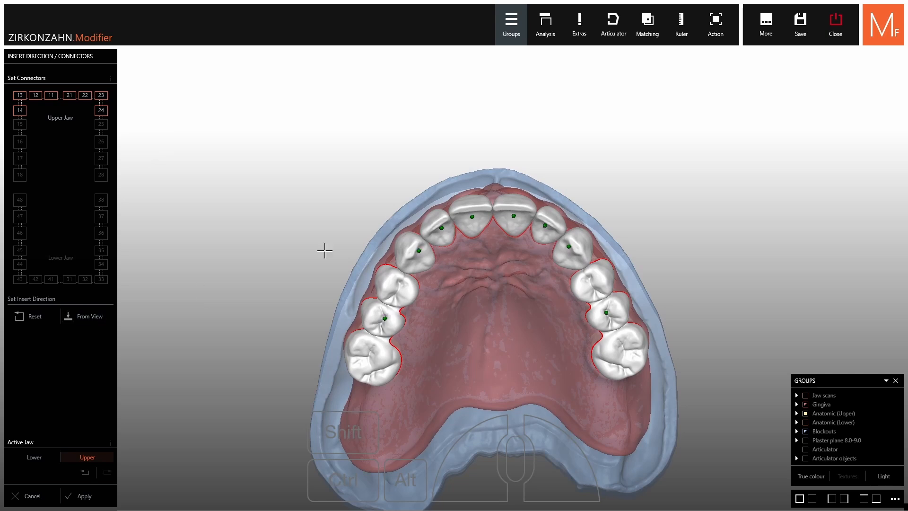
# Set the lower jaw's insert direction from an occlusal view and apply the insert directions
pyautogui.click(34, 458)
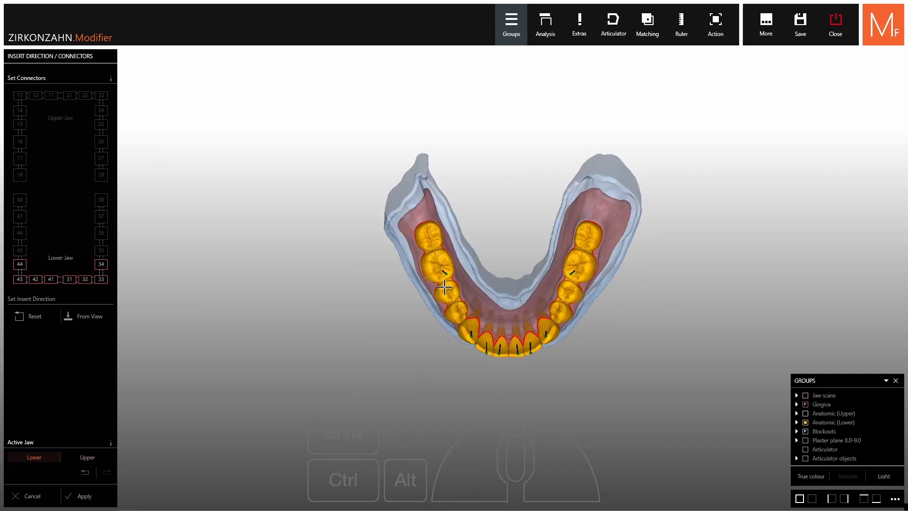
pyautogui.moveTo(483, 259); pyautogui.dragTo(482, 246, button='right')
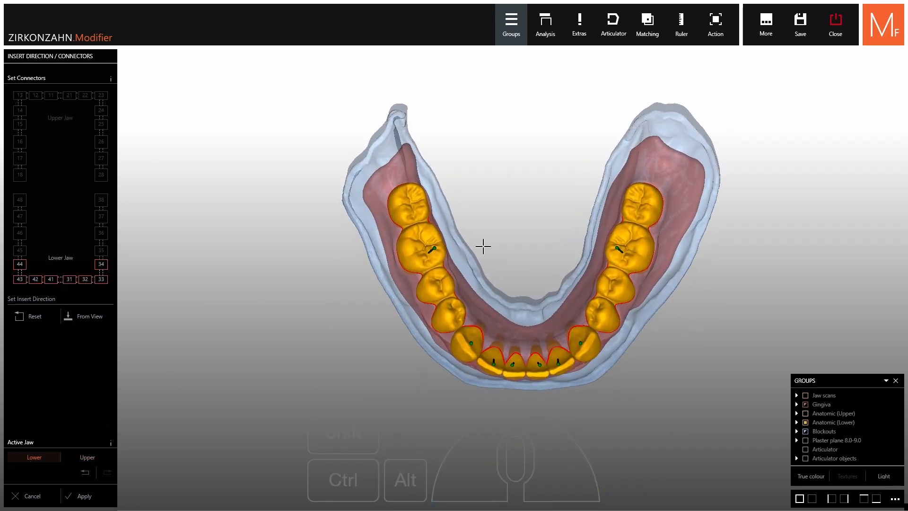
pyautogui.click(95, 318)
pyautogui.click(83, 496)
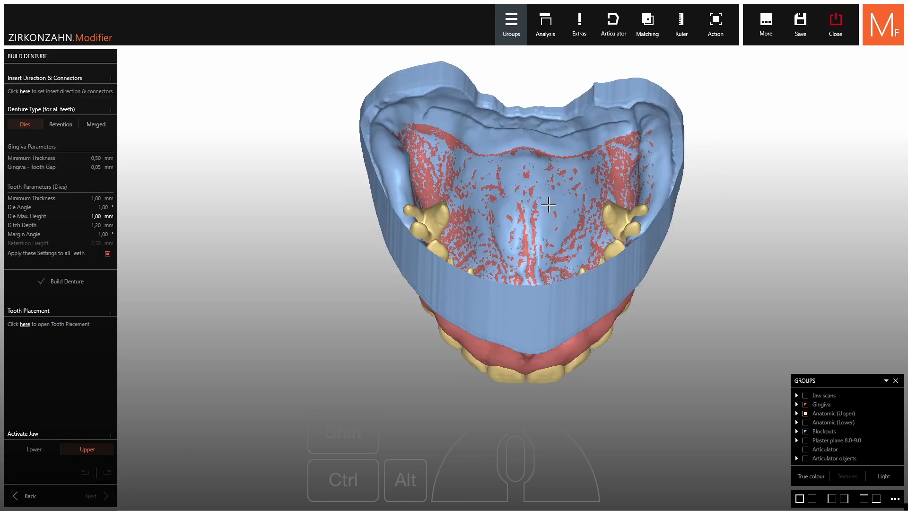
# Build the upper denture as Dies with 1.21 mm minimum thickness, 1.25 mm die max. height and 1.21 mm ditch depth, and inspect the tooth sockets
pyautogui.moveTo(530, 303); pyautogui.dragTo(530, 208, button='right')
pyautogui.moveTo(530, 326); pyautogui.dragTo(533, 252, button='right')
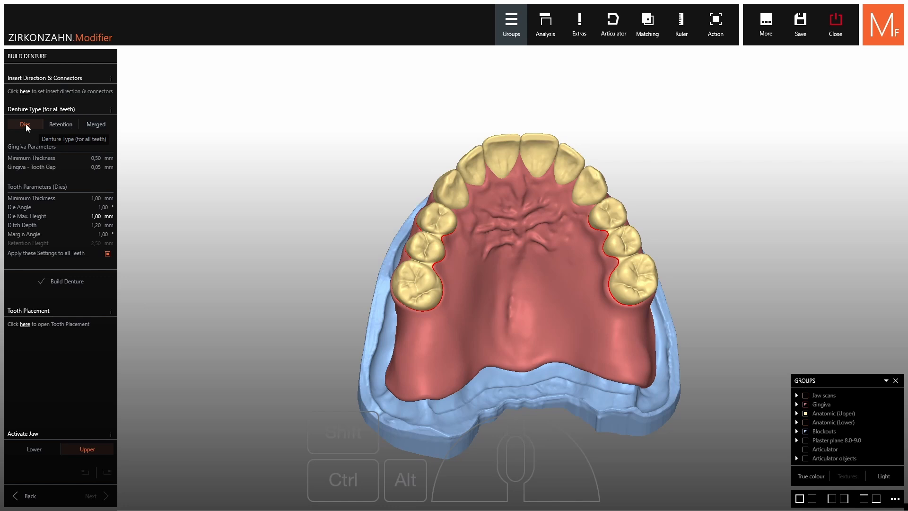
pyautogui.moveTo(352, 183); pyautogui.dragTo(337, 183, button='right')
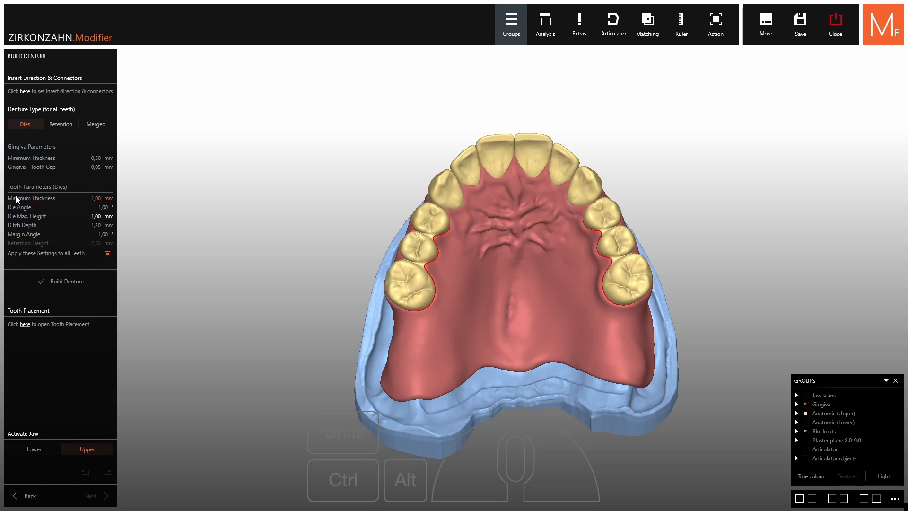
pyautogui.moveTo(37, 203); pyautogui.dragTo(27, 203)
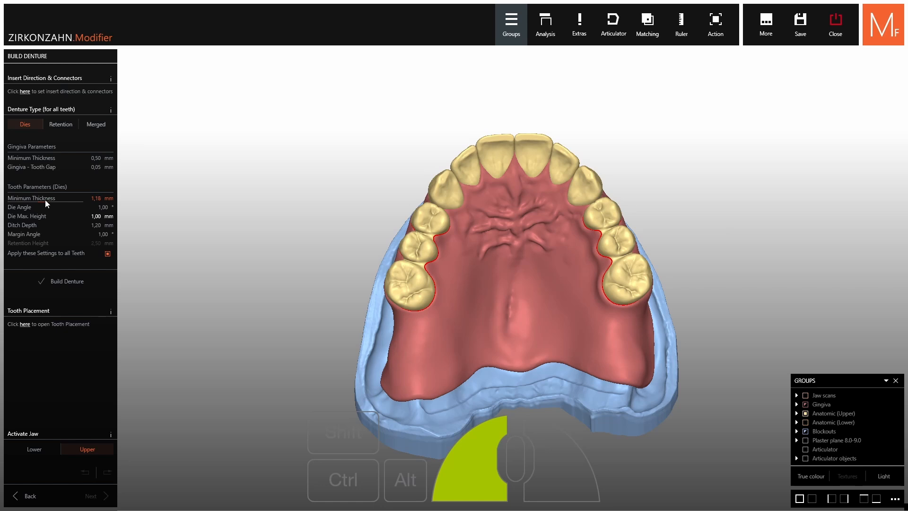
pyautogui.moveTo(44, 199); pyautogui.dragTo(46, 200)
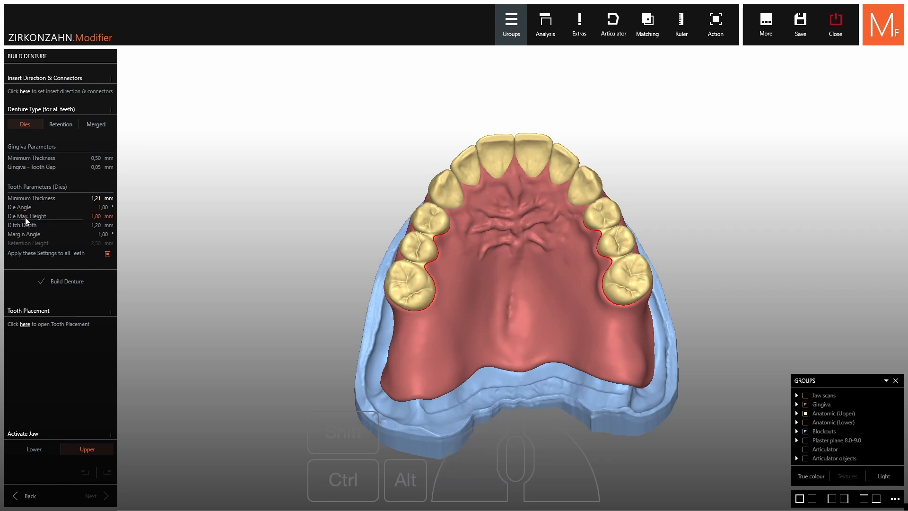
pyautogui.moveTo(26, 220); pyautogui.dragTo(58, 228)
pyautogui.click(66, 282)
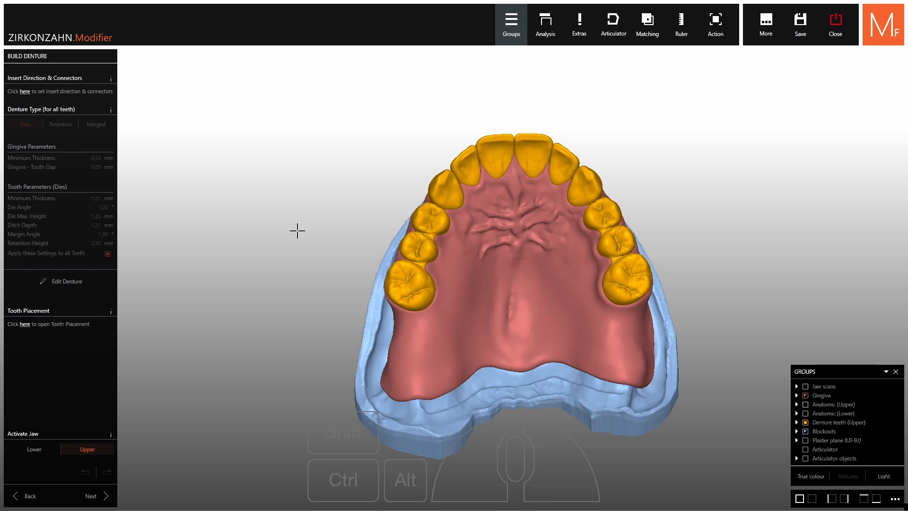
pyautogui.click(805, 423)
pyautogui.moveTo(741, 314); pyautogui.dragTo(741, 299, button='right')
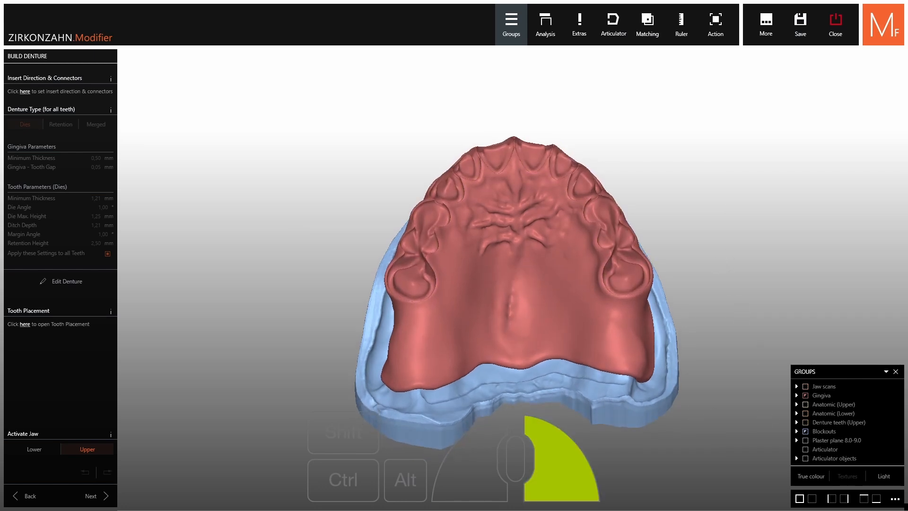
pyautogui.scroll(2, 589, 180)
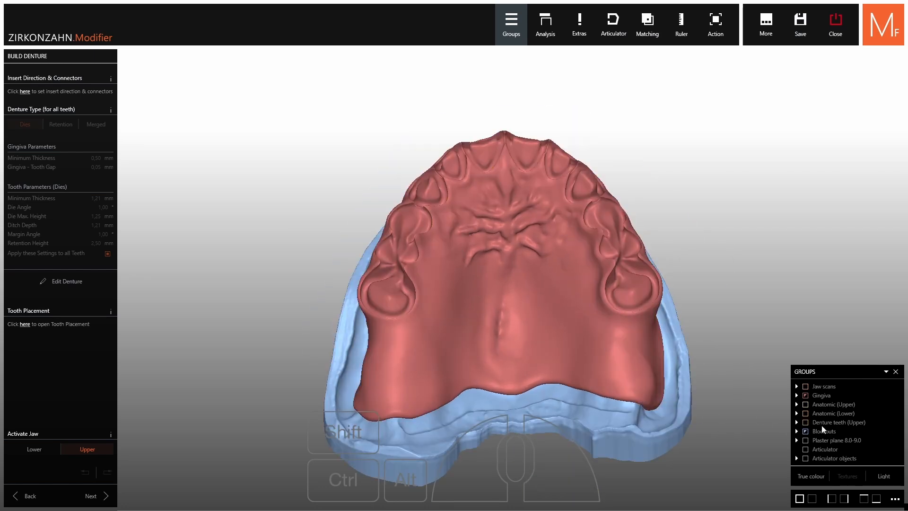
pyautogui.click(805, 423)
# Rebuild the upper denture as Retention with retention height 0.00 mm, minimum thickness 1.00 mm and ditch depth 1.20 mm, and inspect the gingiva without teeth
pyautogui.click(56, 281)
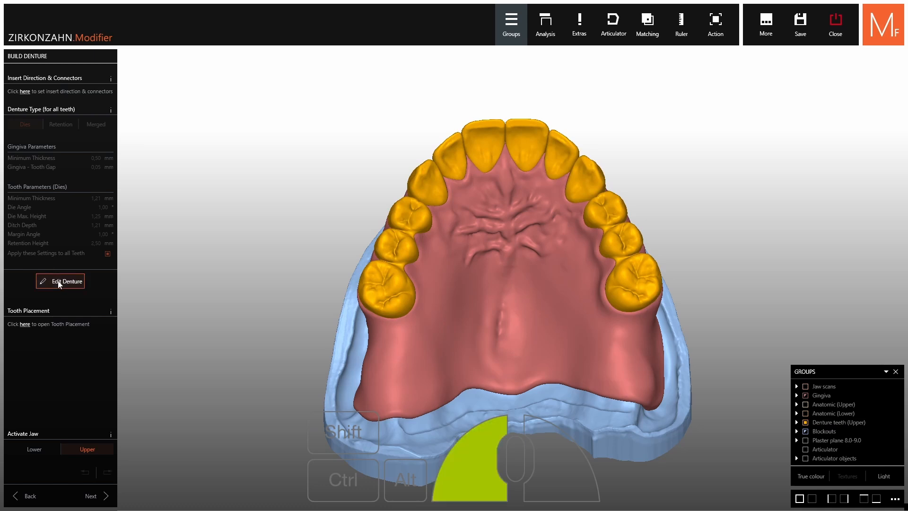
pyautogui.click(59, 125)
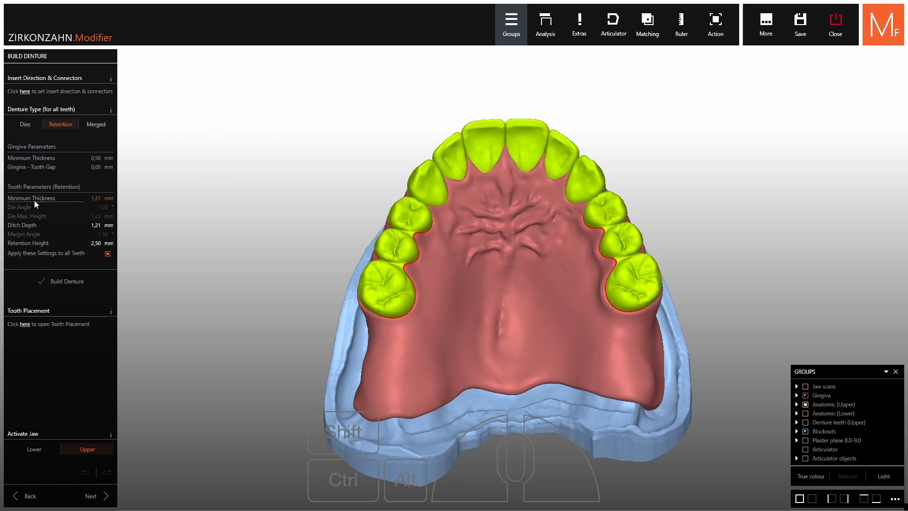
pyautogui.click(46, 247)
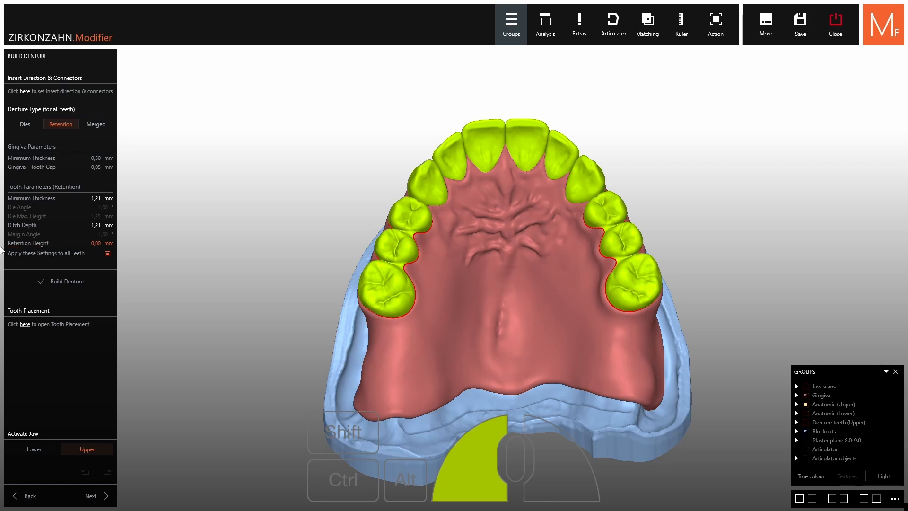
pyautogui.moveTo(2, 250); pyautogui.dragTo(17, 251)
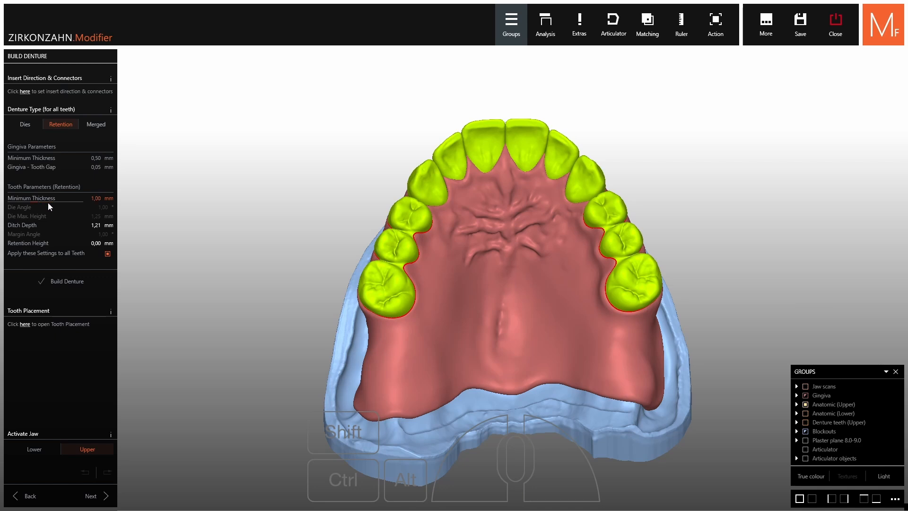
pyautogui.rightClick(50, 228)
pyautogui.click(64, 281)
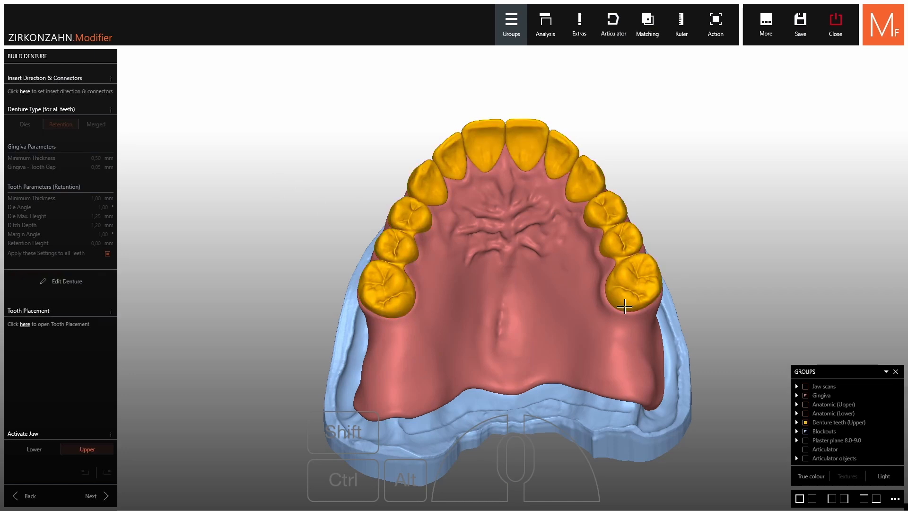
pyautogui.click(806, 423)
pyautogui.click(806, 422)
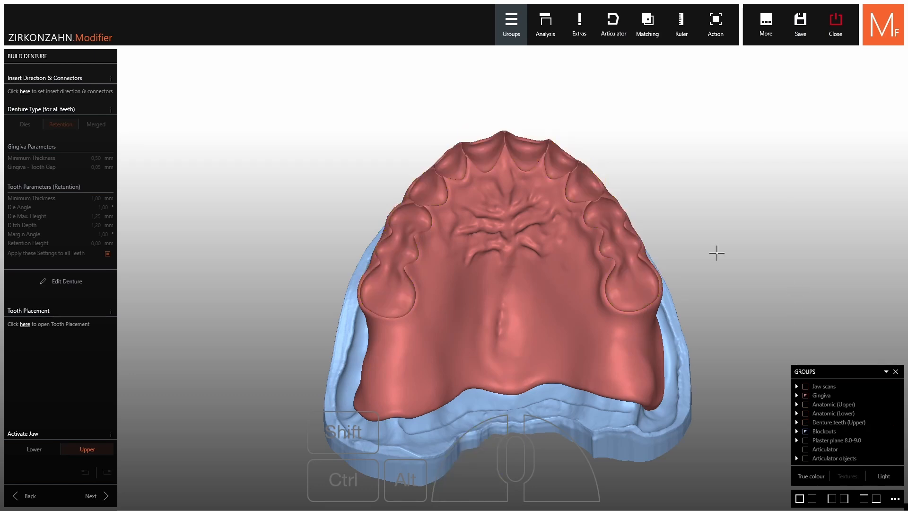
pyautogui.moveTo(682, 176)
pyautogui.mouseDown(button='right')
pyautogui.moveTo(672, 187)
pyautogui.moveTo(671, 179)
pyautogui.mouseUp(button='right')
pyautogui.scroll(2, 682, 176)
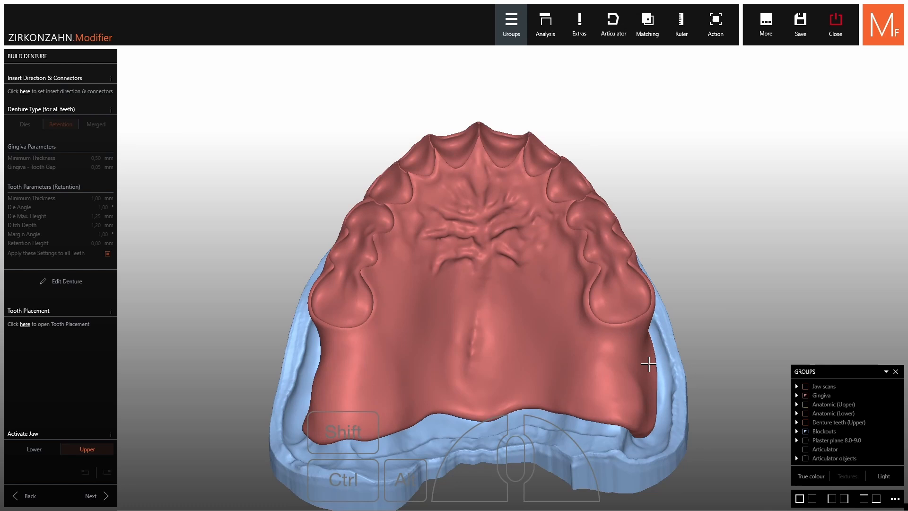
pyautogui.click(806, 423)
# Rebuild the upper denture with type Merged for all teeth and inspect the one-piece model
pyautogui.click(53, 287)
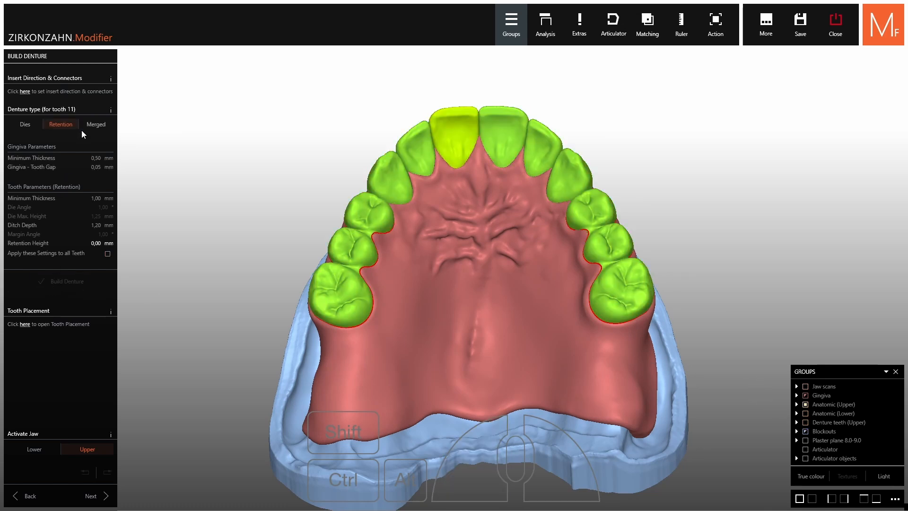
pyautogui.click(94, 125)
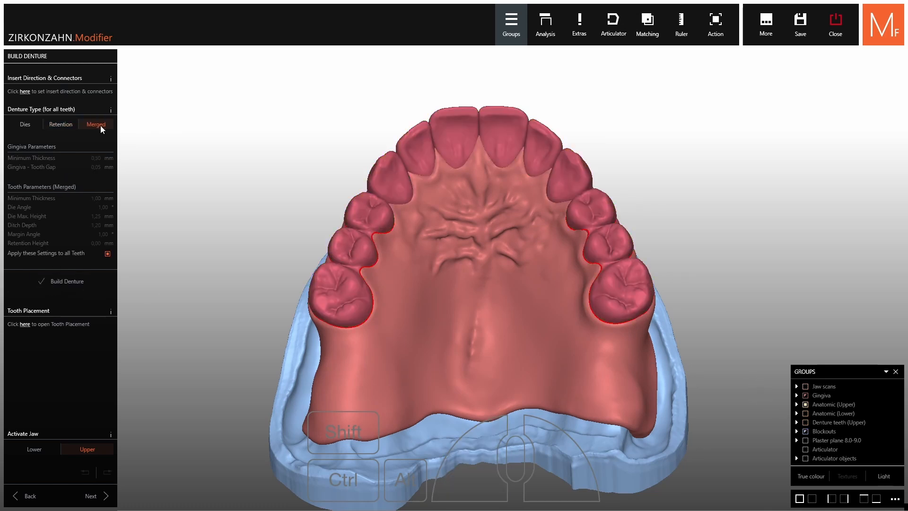
pyautogui.click(89, 281)
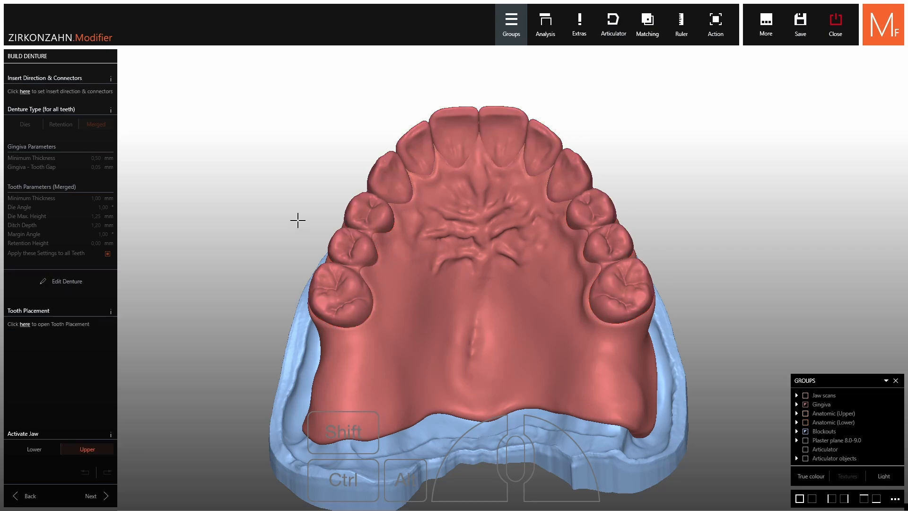
pyautogui.keyDown('shift'); pyautogui.click(426, 267); pyautogui.keyUp('shift')
pyautogui.moveTo(526, 282); pyautogui.dragTo(567, 318, button='middle')
pyautogui.scroll(4, 561, 255)
pyautogui.moveTo(568, 318); pyautogui.dragTo(508, 152, button='right')
# Reopen the upper denture for editing and set the denture type to Retention for all teeth
pyautogui.keyDown('shift'); pyautogui.click(510, 205); pyautogui.keyUp('shift')
pyautogui.click(108, 254)
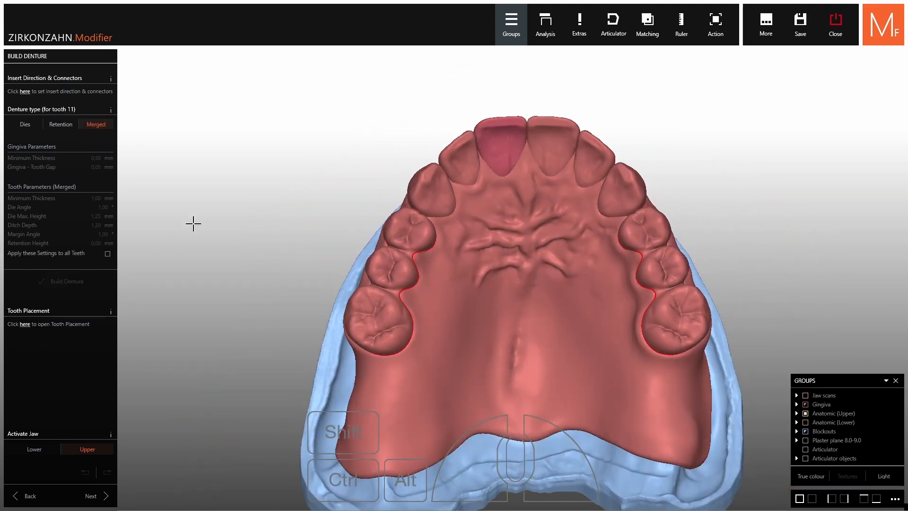
pyautogui.click(58, 126)
pyautogui.click(108, 253)
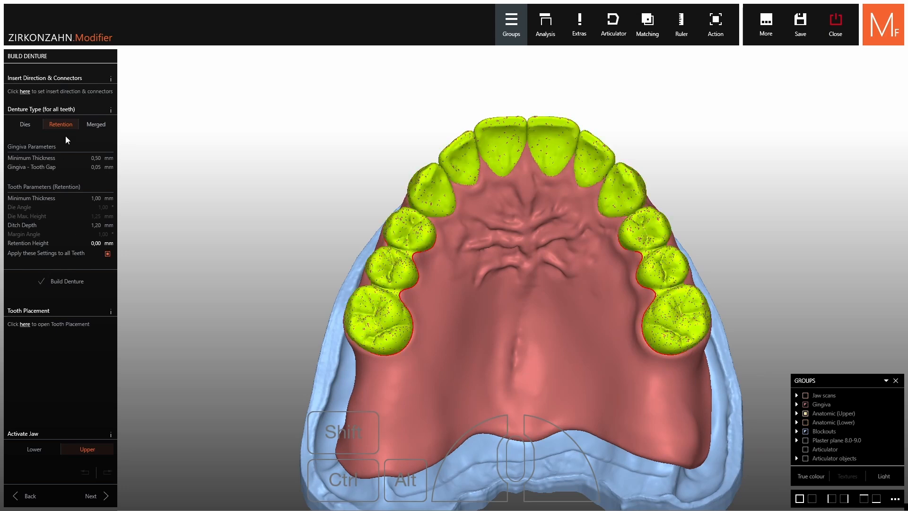
# Choose denture type Die on tooth 11 and turn off applying the settings to all teeth
pyautogui.moveTo(356, 218); pyautogui.dragTo(355, 194, button='right')
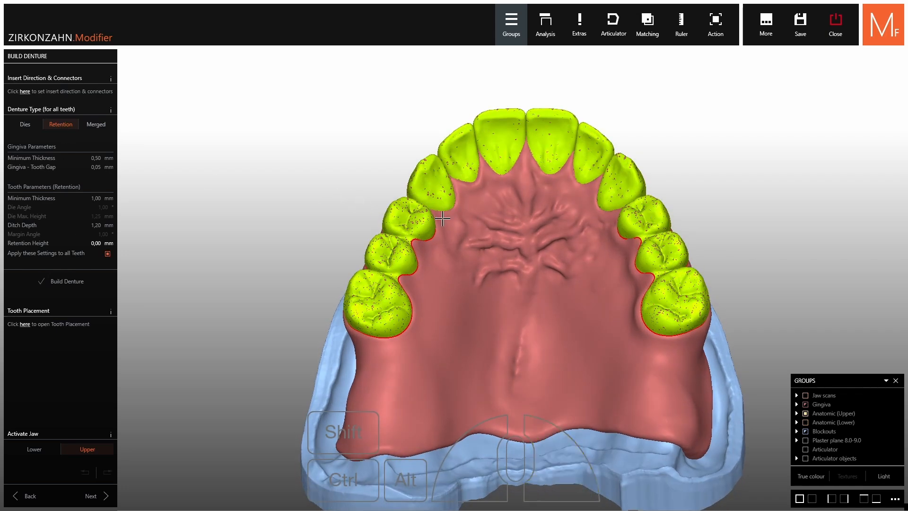
pyautogui.moveTo(458, 206); pyautogui.dragTo(500, 177, button='right')
pyautogui.rightClick(503, 141)
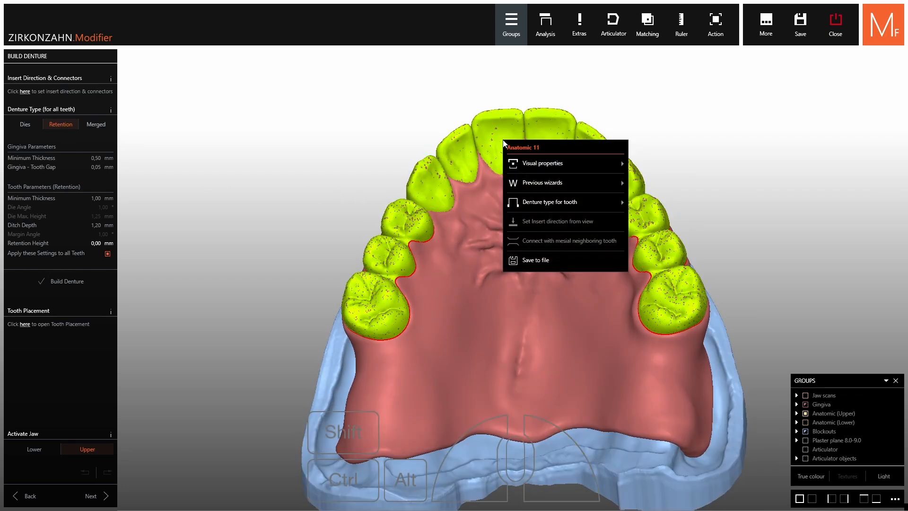
pyautogui.moveTo(542, 203)
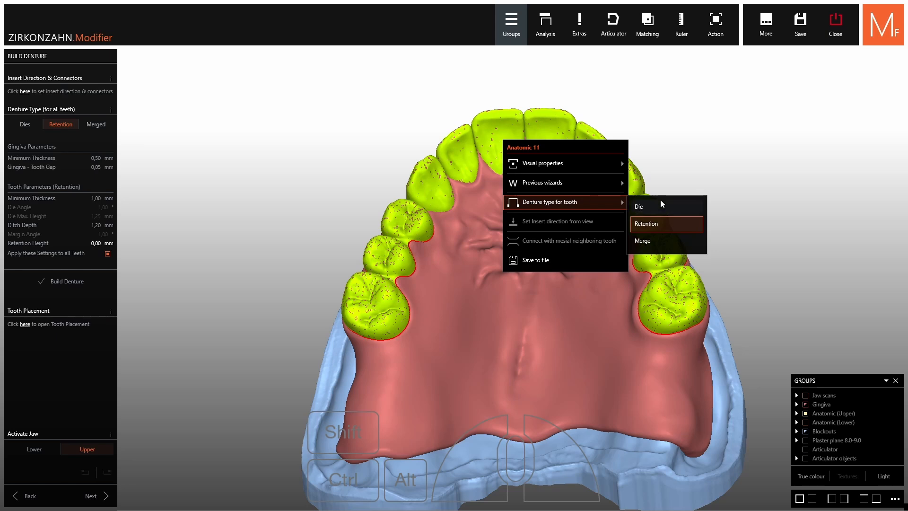
pyautogui.click(639, 206)
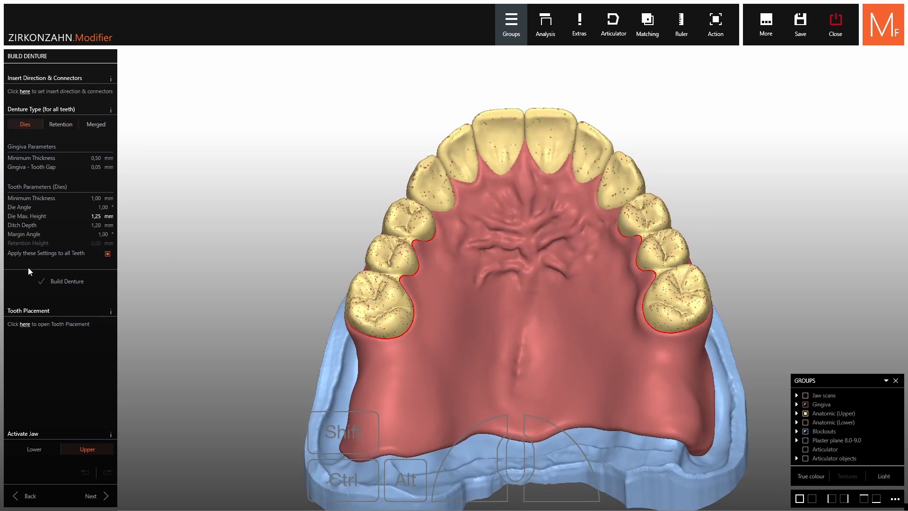
pyautogui.click(39, 252)
# Set the denture type of tooth 21 alone to Retention
pyautogui.rightClick(544, 129)
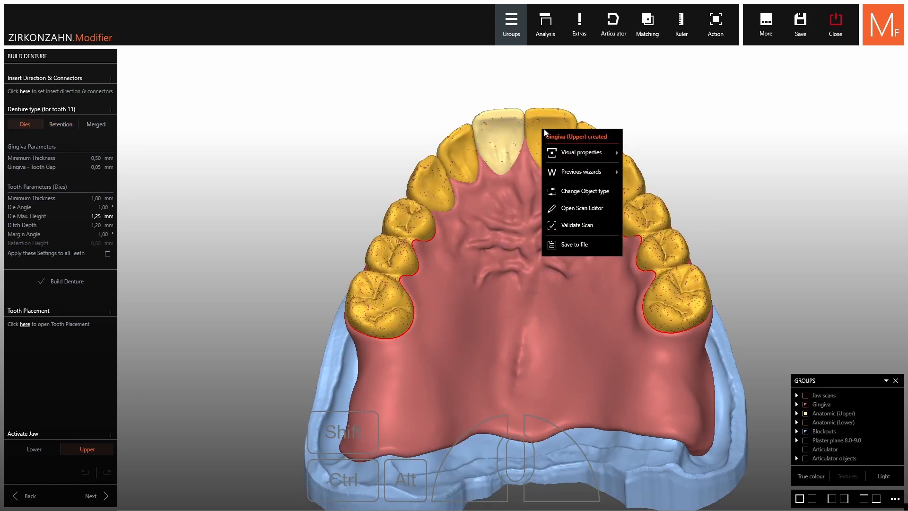
pyautogui.rightClick(541, 132)
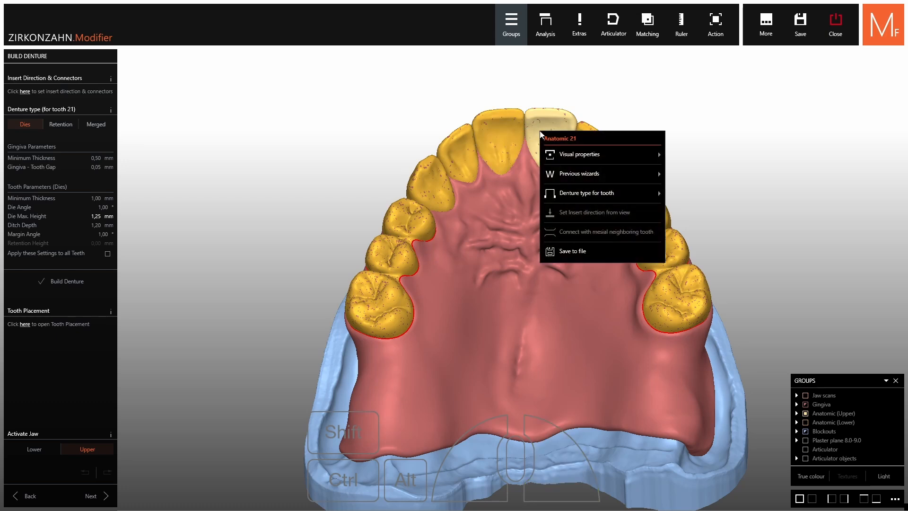
pyautogui.click(579, 194)
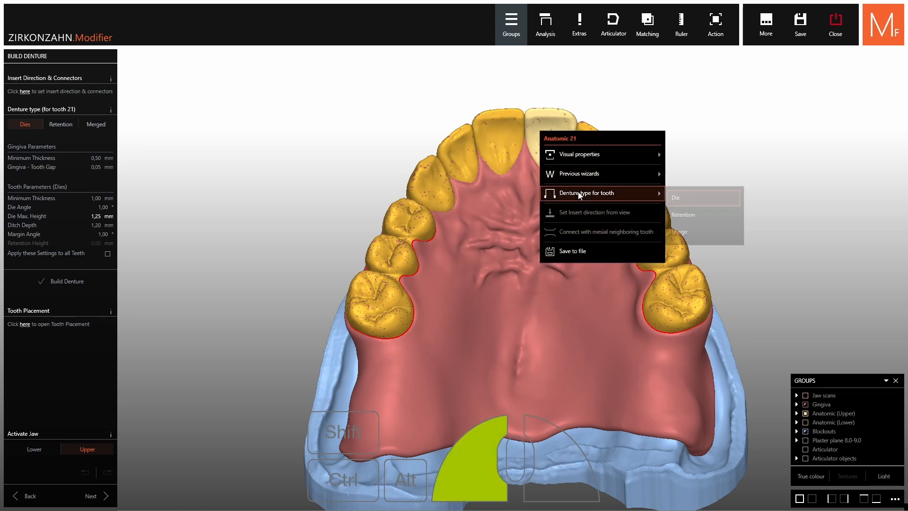
pyautogui.click(686, 216)
# Set the denture type of tooth 22 to Merge, and apply tooth 21's Retention settings to all teeth
pyautogui.rightClick(595, 141)
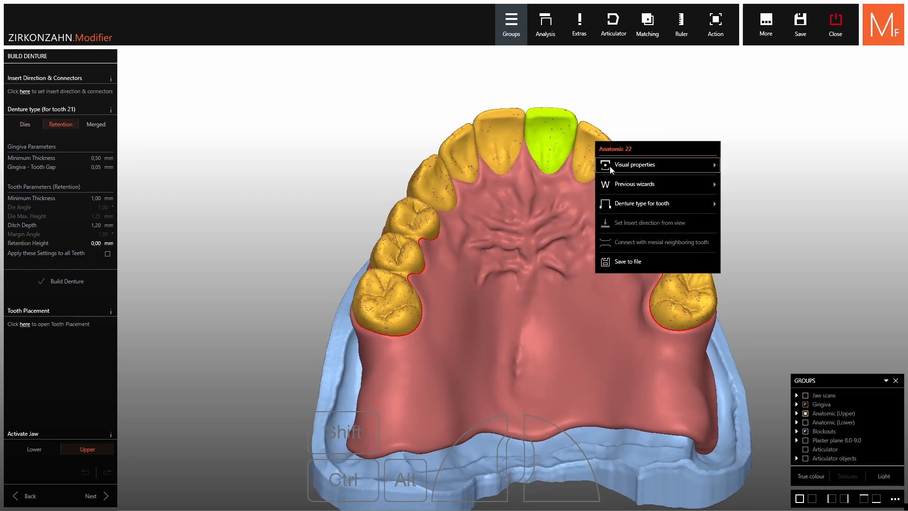
pyautogui.moveTo(639, 203)
pyautogui.click(736, 243)
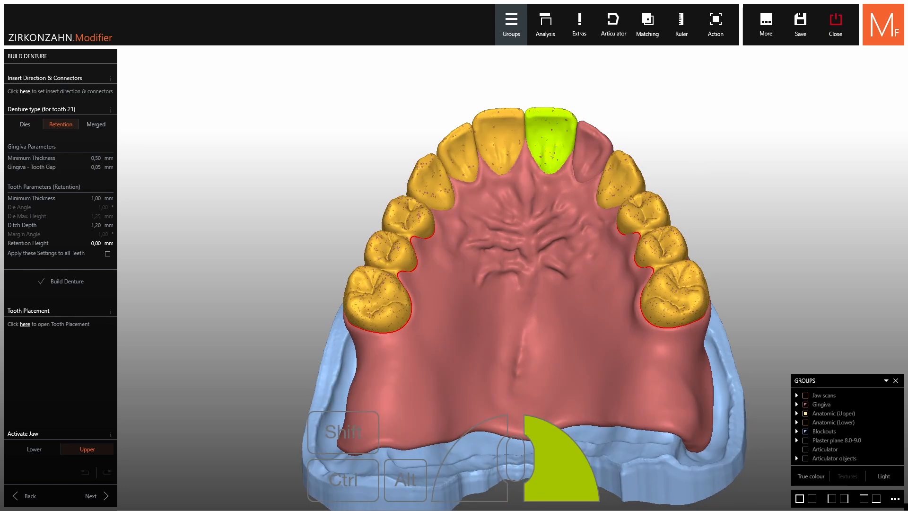
pyautogui.click(47, 254)
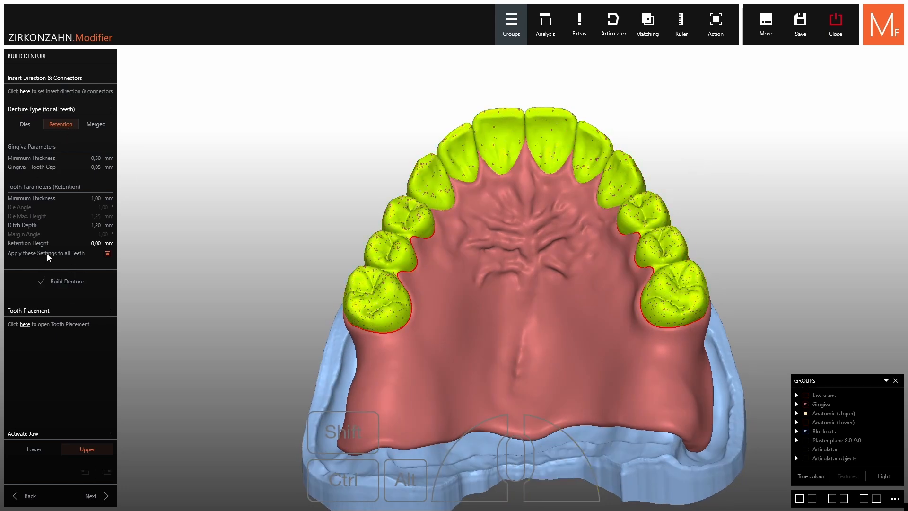
# Build the upper denture, and build the lower denture with the denture type Retention for all teeth
pyautogui.click(66, 282)
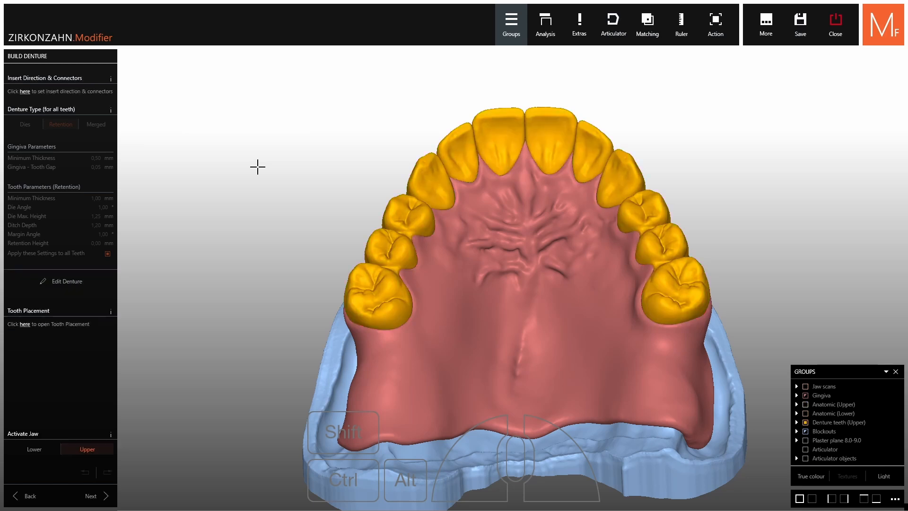
pyautogui.click(36, 448)
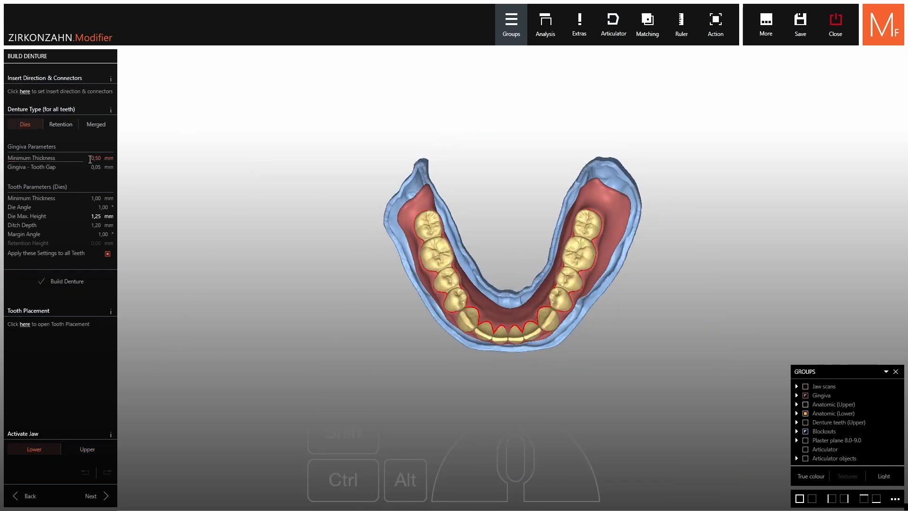
pyautogui.click(60, 124)
pyautogui.moveTo(157, 245); pyautogui.dragTo(193, 258, button='right')
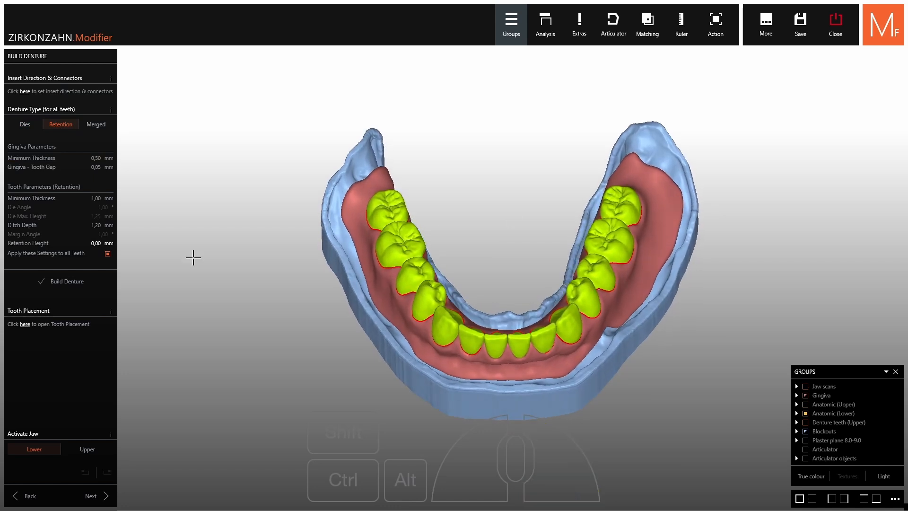
pyautogui.click(58, 282)
pyautogui.moveTo(478, 208)
pyautogui.mouseDown(button='right')
pyautogui.moveTo(478, 198)
pyautogui.moveTo(477, 208)
pyautogui.mouseUp(button='right')
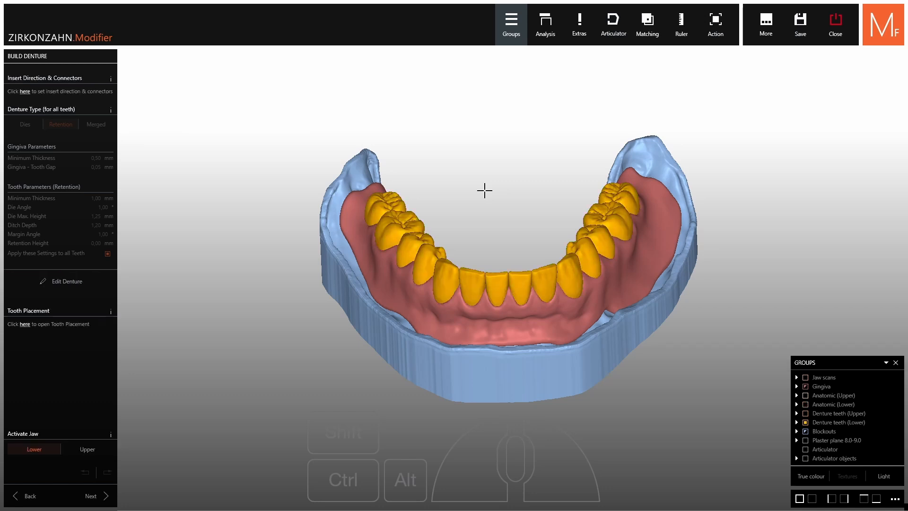
# Hide the blocked-out model, show the gingiva and denture teeth of both jaws, and continue to the Shrinking/Connectors stage
pyautogui.keyDown('ctrl'); pyautogui.click(498, 385); pyautogui.keyUp('ctrl')
pyautogui.moveTo(647, 440); pyautogui.dragTo(652, 406, button='right')
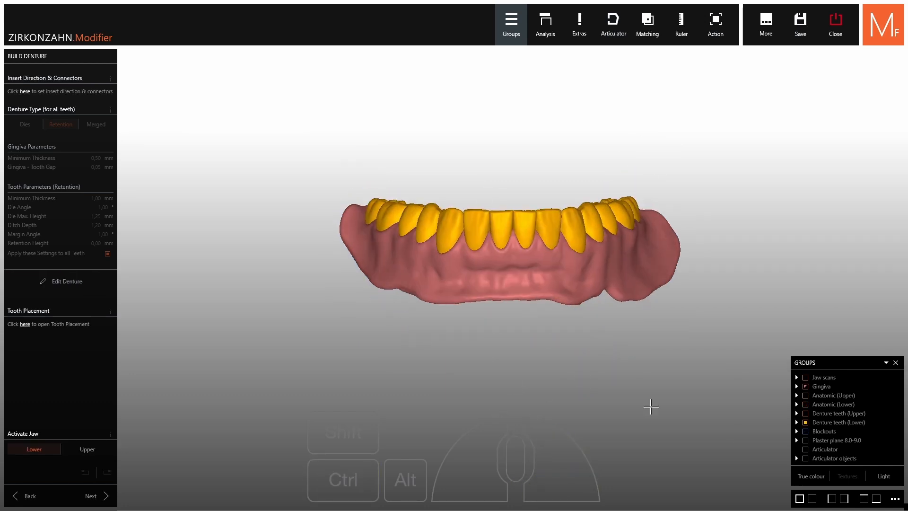
pyautogui.click(805, 387)
pyautogui.click(805, 387)
pyautogui.click(806, 414)
pyautogui.moveTo(510, 288); pyautogui.dragTo(514, 332, button='right')
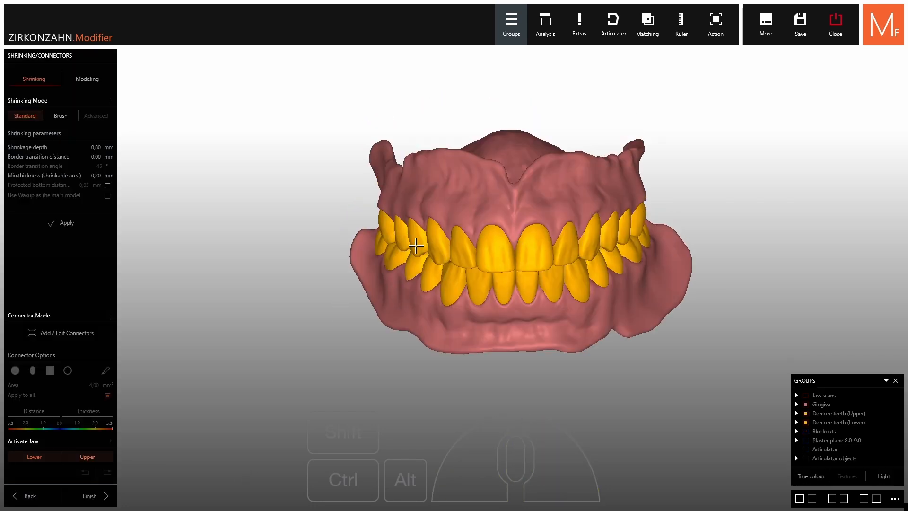
# Turn on connector editing and keep only the upper jaw active
pyautogui.scroll(2, 563, 243)
pyautogui.moveTo(563, 243); pyautogui.dragTo(564, 252, button='right')
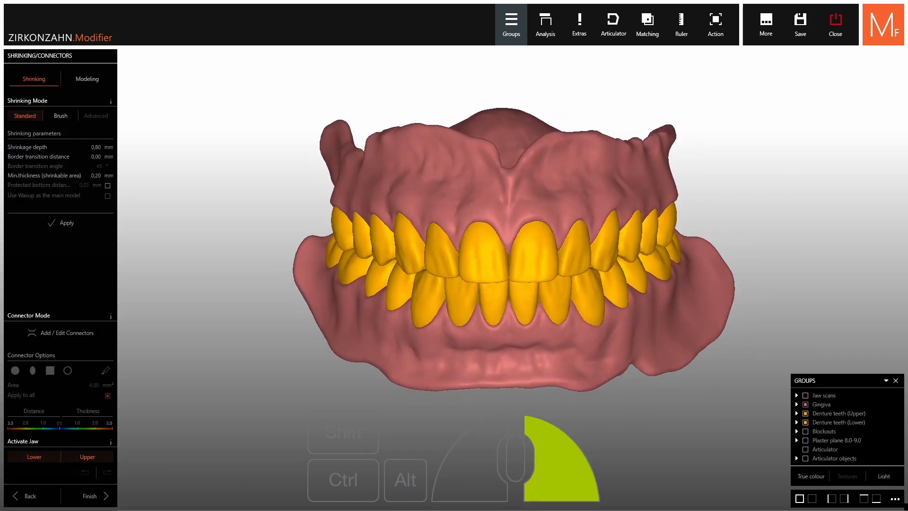
pyautogui.click(67, 336)
pyautogui.click(82, 335)
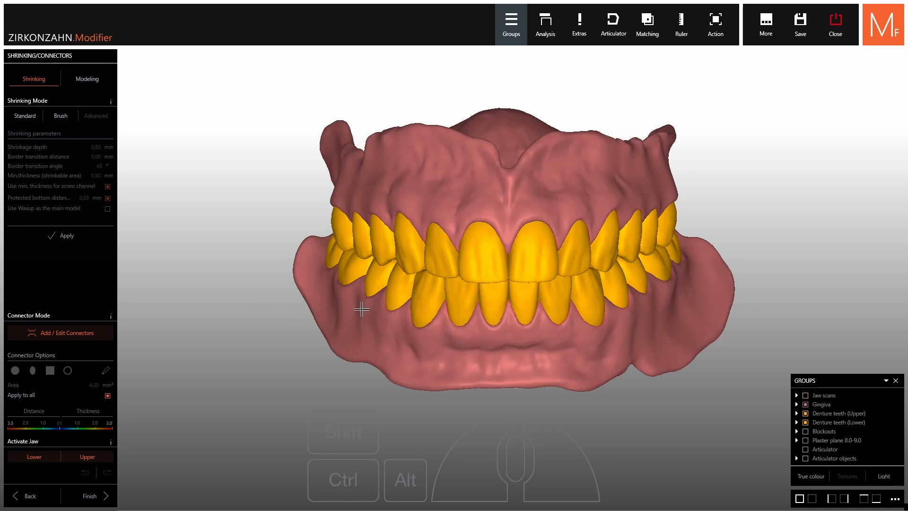
pyautogui.click(33, 458)
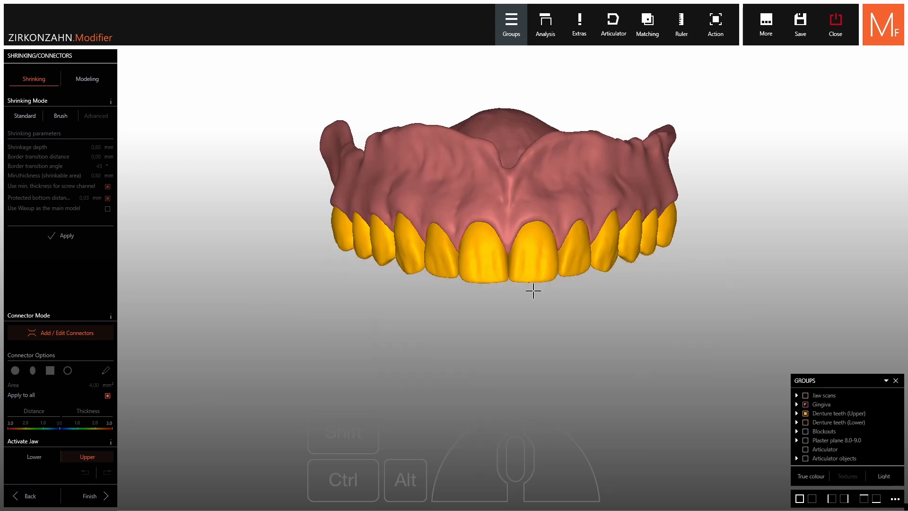
# Add a distal connector to upper tooth 12
pyautogui.moveTo(534, 289); pyautogui.dragTo(762, 294, button='right')
pyautogui.scroll(3, 715, 345)
pyautogui.moveTo(701, 246); pyautogui.dragTo(511, 226, button='right')
pyautogui.scroll(-3, 535, 205)
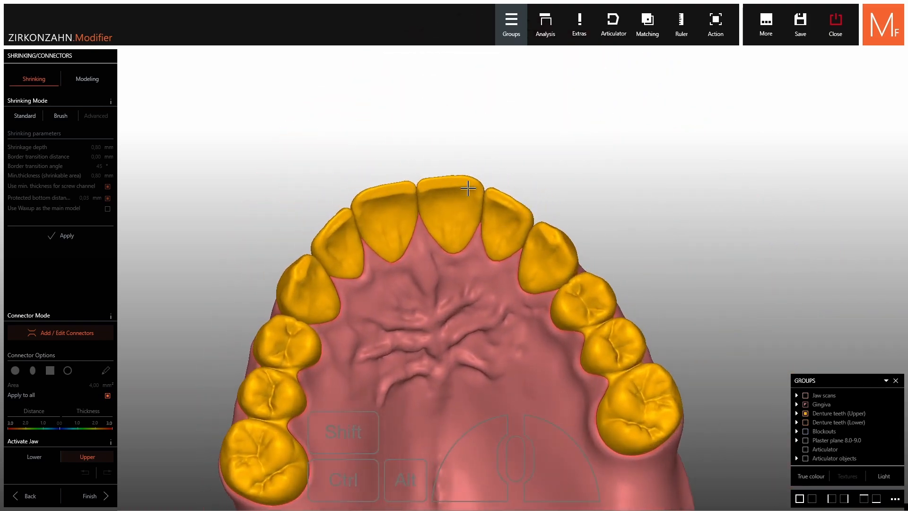
pyautogui.moveTo(407, 323); pyautogui.dragTo(458, 254, button='right')
pyautogui.moveTo(461, 182); pyautogui.dragTo(518, 142, button='right')
pyautogui.scroll(5, 415, 145)
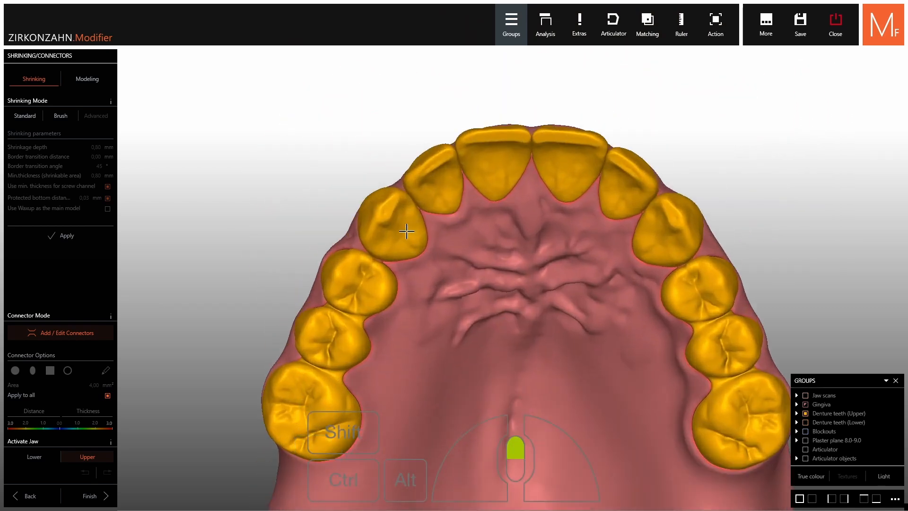
pyautogui.scroll(2, 426, 165)
pyautogui.scroll(-1, 436, 183)
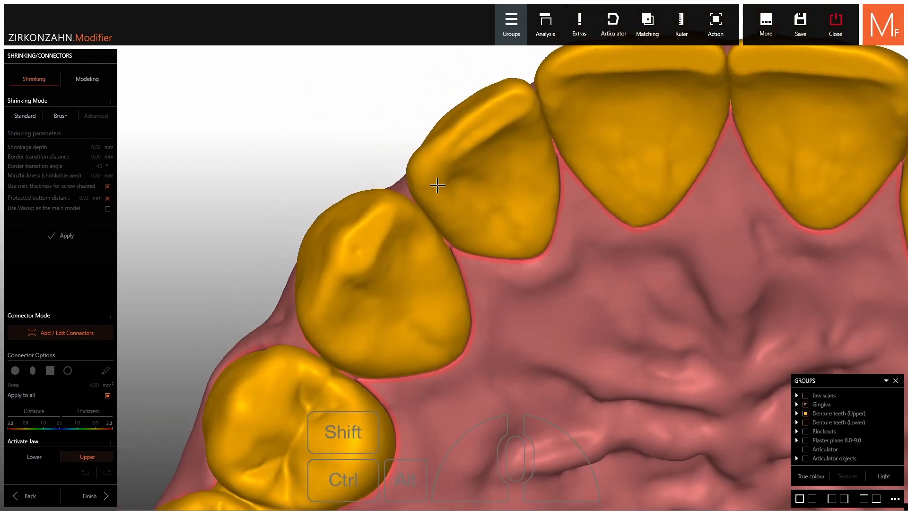
pyautogui.rightClick(441, 183)
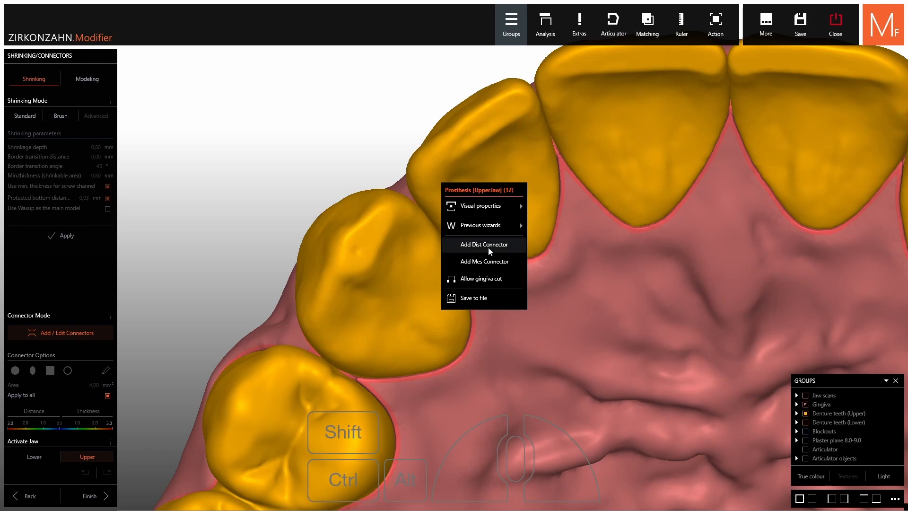
pyautogui.click(473, 249)
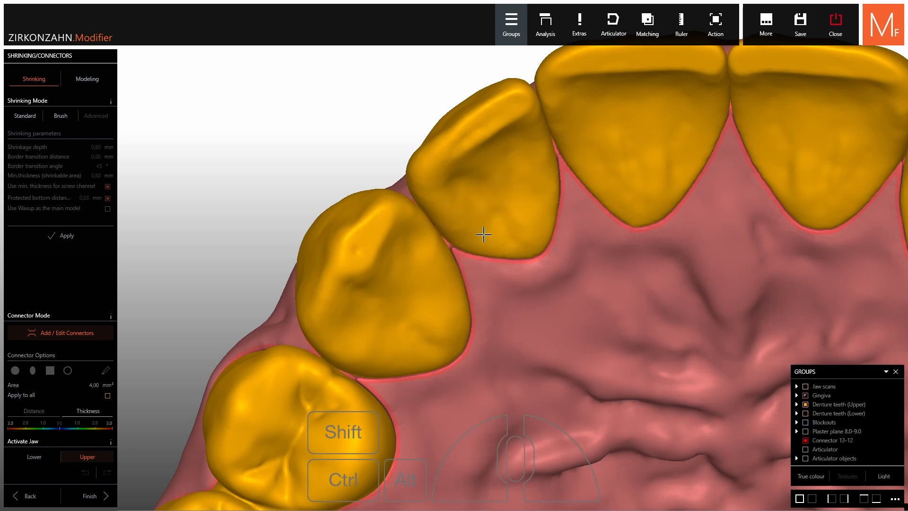
# Give the connector between teeth 13 and 12 a round cross-section, reposition it and set its area to 8 mm²
pyautogui.moveTo(483, 233); pyautogui.dragTo(506, 223, button='right')
pyautogui.scroll(4, 452, 212)
pyautogui.click(450, 209)
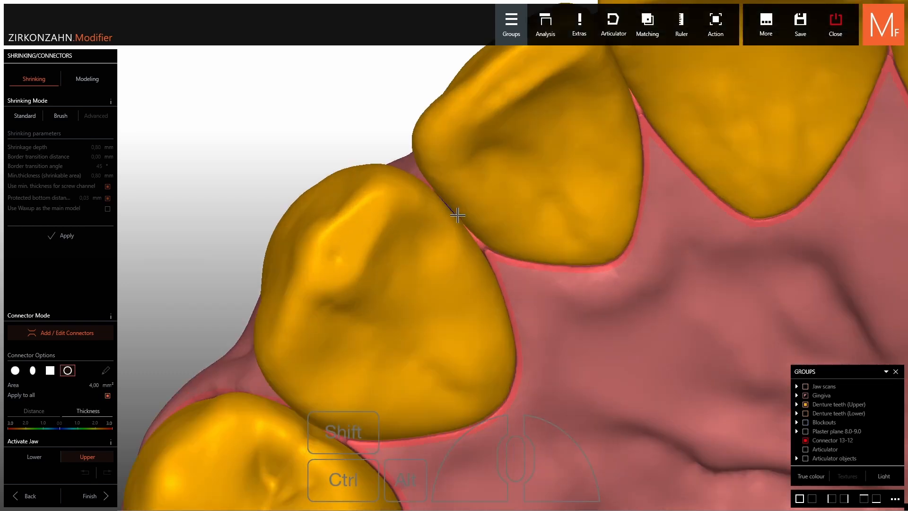
pyautogui.click(15, 370)
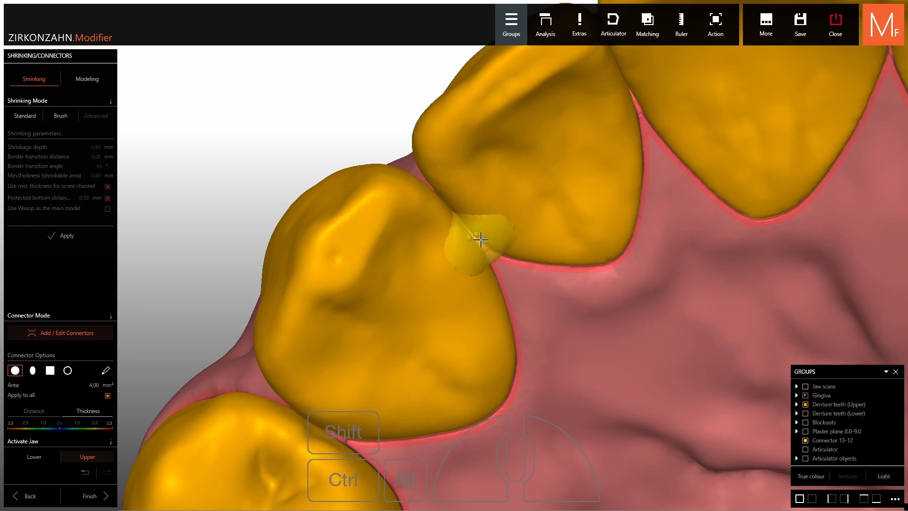
pyautogui.moveTo(480, 239)
pyautogui.mouseDown()
pyautogui.moveTo(489, 236)
pyautogui.moveTo(472, 231)
pyautogui.mouseUp()
pyautogui.keyDown('shift'); pyautogui.scroll(4, 472, 230); pyautogui.keyUp('shift')
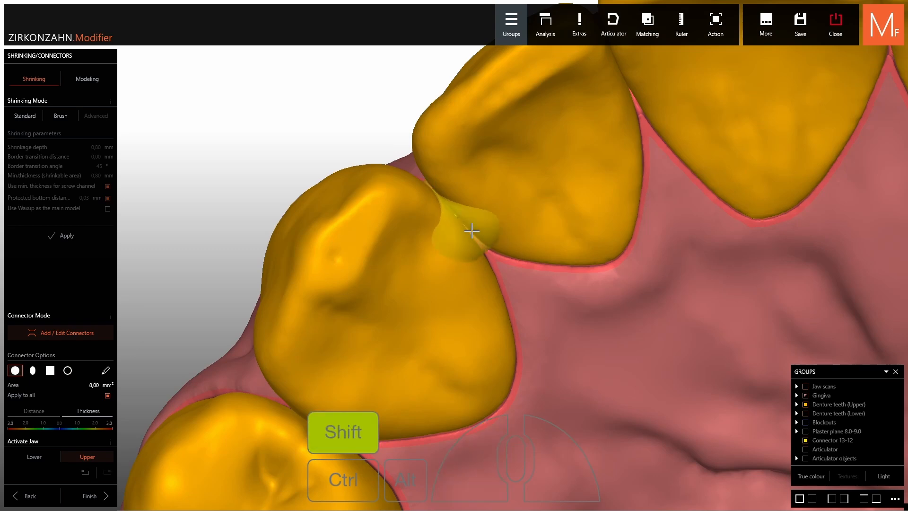
# Adjust the position of the connector between teeth 13 and 12 and enlarge its area to 10 mm²
pyautogui.keyDown('shift'); pyautogui.scroll(1, 471, 230); pyautogui.keyUp('shift')
pyautogui.moveTo(470, 229); pyautogui.dragTo(416, 214, button='right')
pyautogui.moveTo(417, 214); pyautogui.dragTo(437, 234)
pyautogui.moveTo(447, 222); pyautogui.dragTo(456, 242, button='right')
pyautogui.moveTo(441, 221); pyautogui.dragTo(432, 209)
pyautogui.keyDown('shift'); pyautogui.scroll(3, 428, 203); pyautogui.keyUp('shift')
pyautogui.moveTo(428, 203); pyautogui.dragTo(429, 177, button='right')
pyautogui.moveTo(433, 242); pyautogui.dragTo(433, 239)
pyautogui.moveTo(432, 239); pyautogui.dragTo(432, 260, button='right')
pyautogui.keyDown('shift'); pyautogui.scroll(1, 430, 220); pyautogui.keyUp('shift')
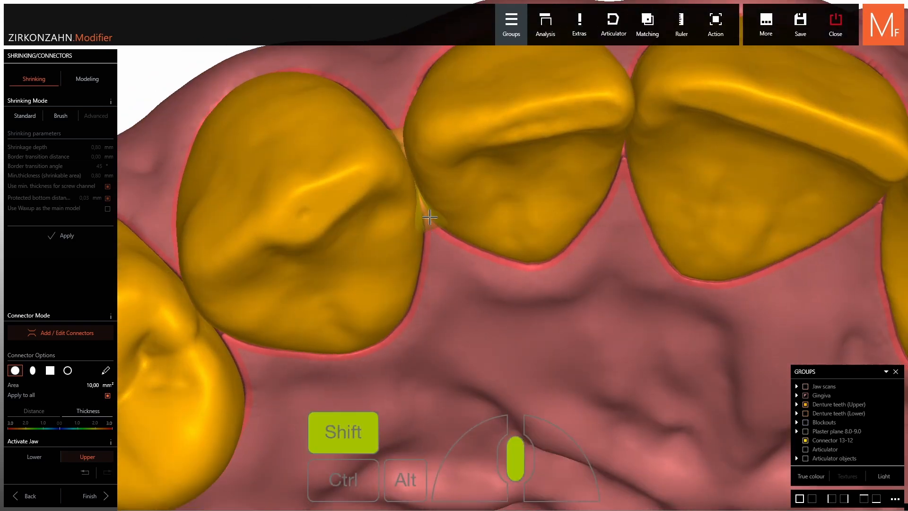
pyautogui.moveTo(430, 218)
pyautogui.mouseDown(button='right')
pyautogui.moveTo(431, 193)
pyautogui.moveTo(432, 202)
pyautogui.mouseUp(button='right')
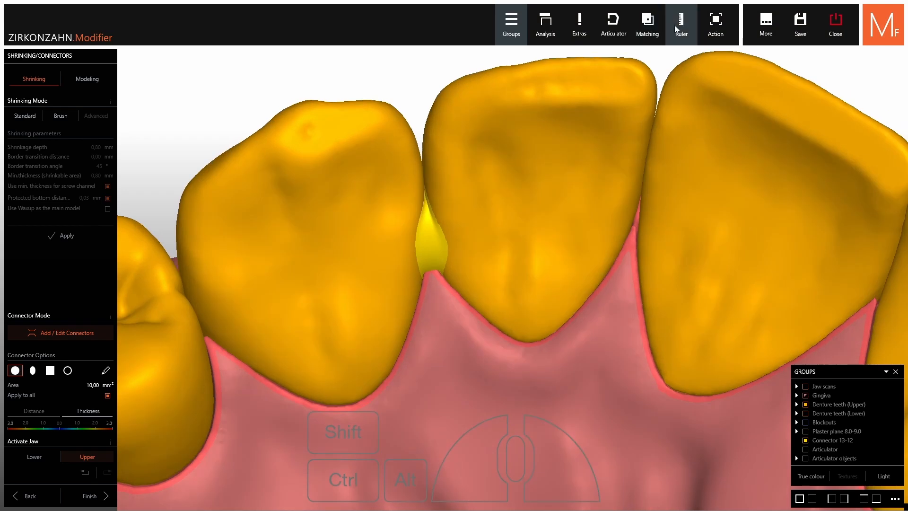
# Measure the connector's width at the gingival edge between teeth 13 and 12, checking it with the gingiva hidden and shown
pyautogui.click(678, 29)
pyautogui.scroll(2, 443, 286)
pyautogui.click(438, 247)
pyautogui.click(362, 263)
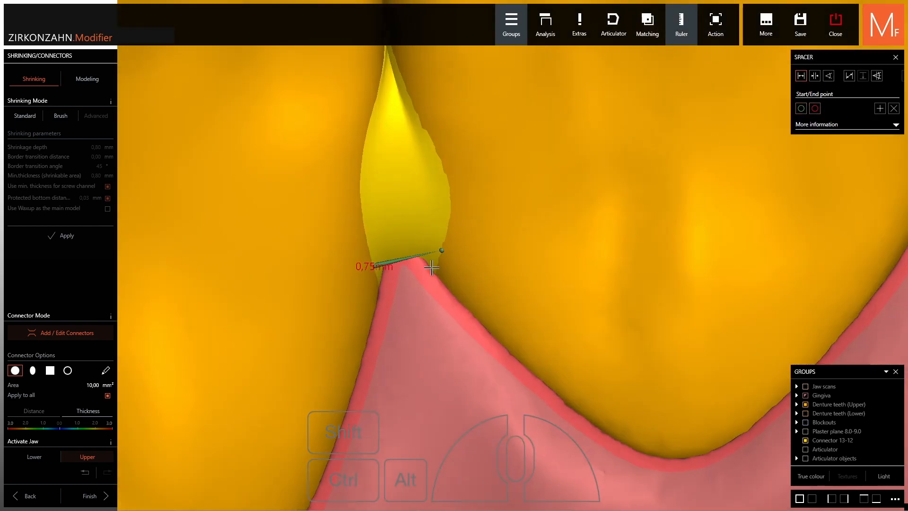
pyautogui.scroll(1, 362, 263)
pyautogui.scroll(-3, 407, 255)
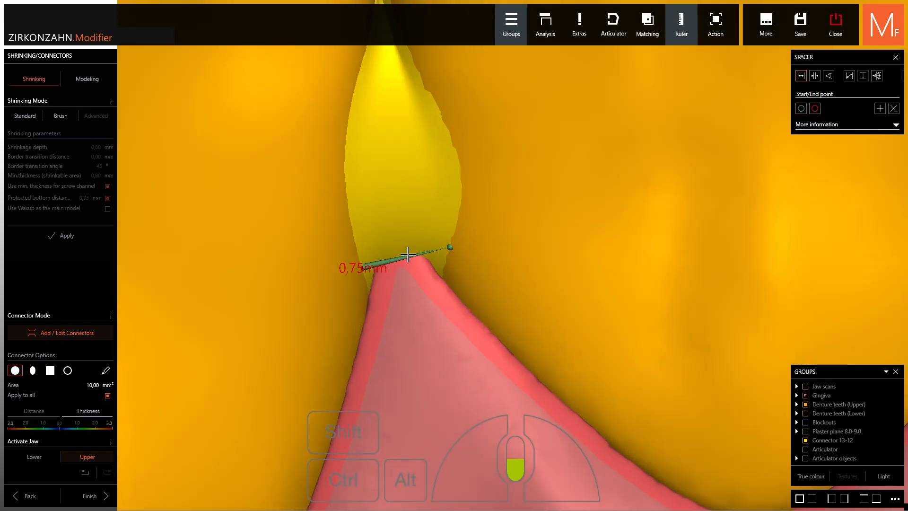
pyautogui.keyDown('ctrl'); pyautogui.click(428, 308); pyautogui.keyUp('ctrl')
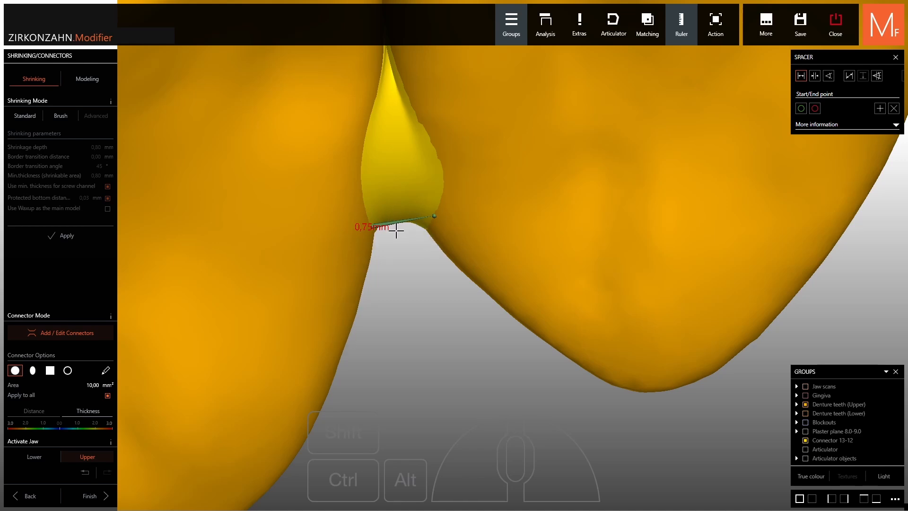
pyautogui.keyDown('ctrl'); pyautogui.keyDown('shift'); pyautogui.click(405, 285); pyautogui.keyUp('shift'); pyautogui.keyUp('ctrl')
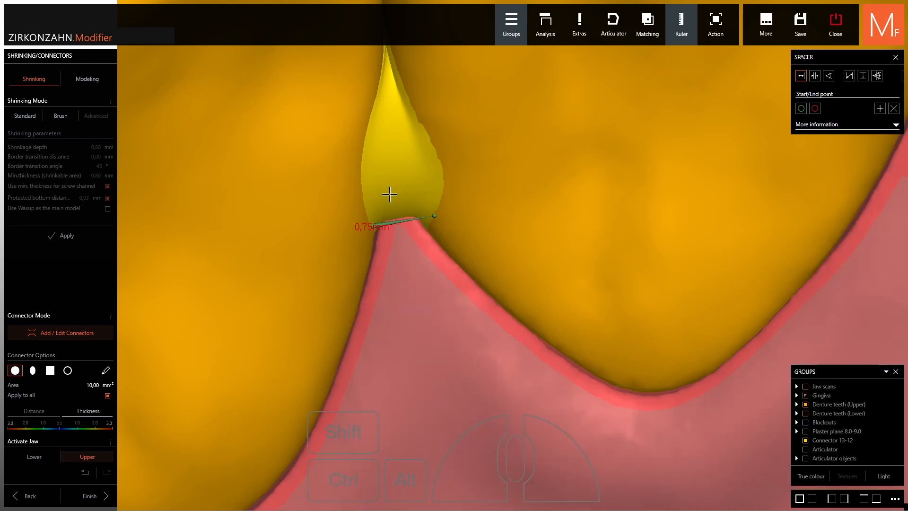
pyautogui.scroll(-4, 389, 194)
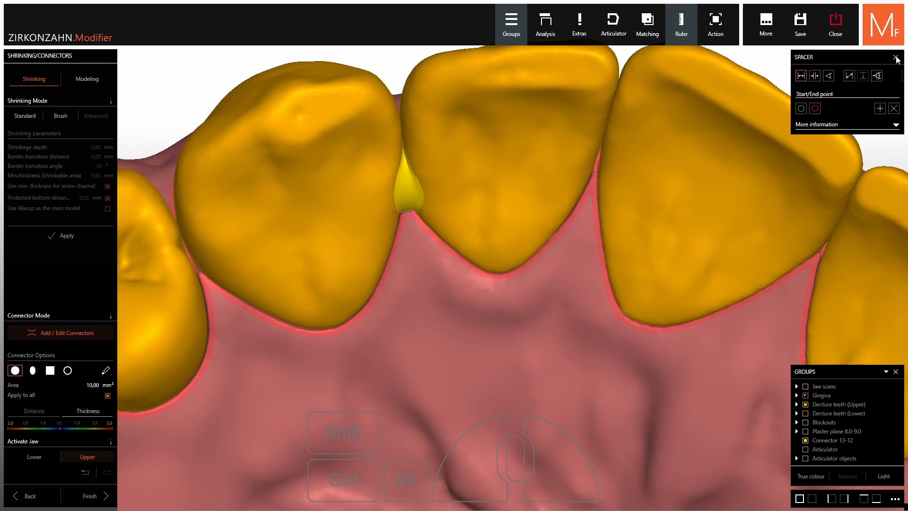
pyautogui.click(896, 58)
# Delete the distal connector from upper tooth 12
pyautogui.rightClick(492, 228)
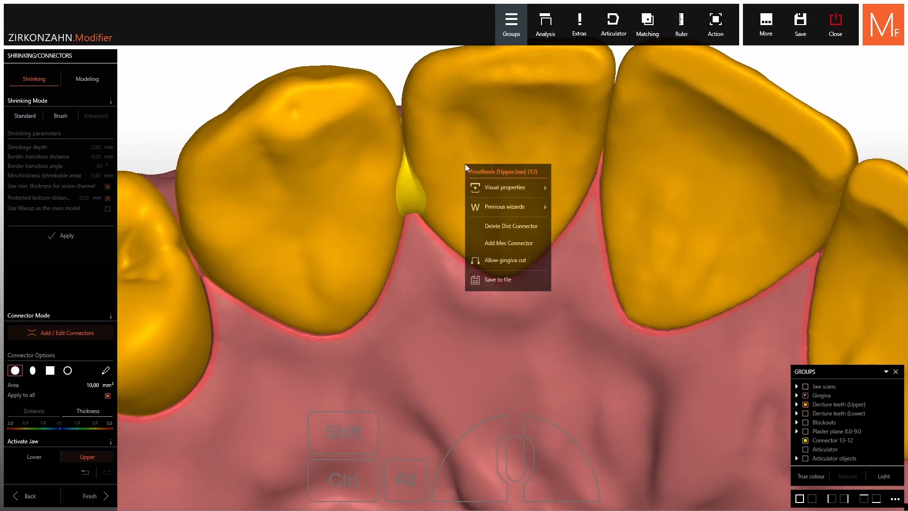
pyautogui.click(487, 227)
pyautogui.scroll(-5, 428, 199)
pyautogui.moveTo(428, 199); pyautogui.dragTo(483, 243, button='right')
# Finish the connector stage and save the upper and lower denture constructions
pyautogui.click(96, 500)
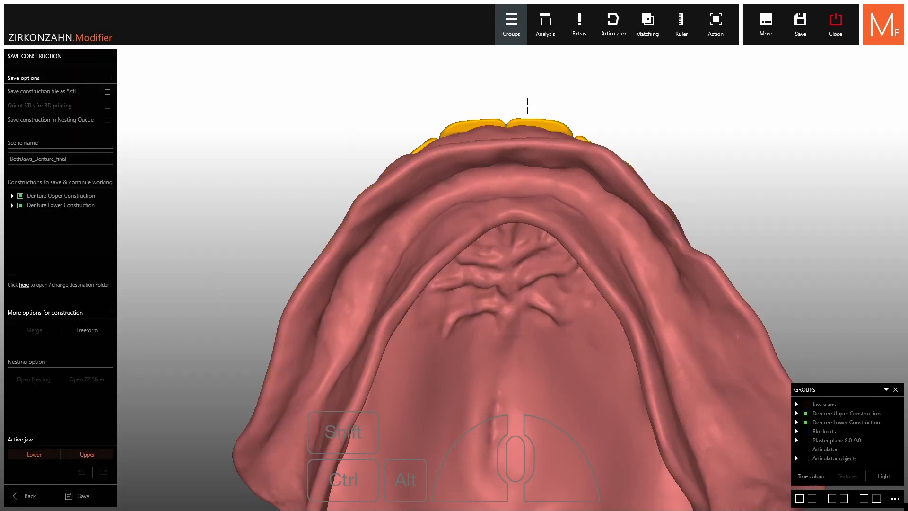
pyautogui.moveTo(527, 106); pyautogui.dragTo(527, 199, button='right')
pyautogui.scroll(-5, 498, 123)
pyautogui.moveTo(503, 130); pyautogui.dragTo(484, 176, button='right')
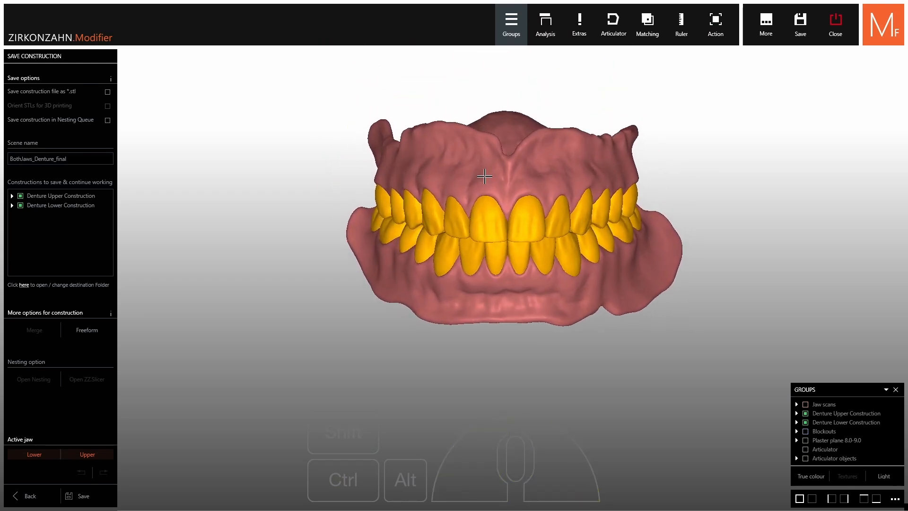
pyautogui.click(75, 496)
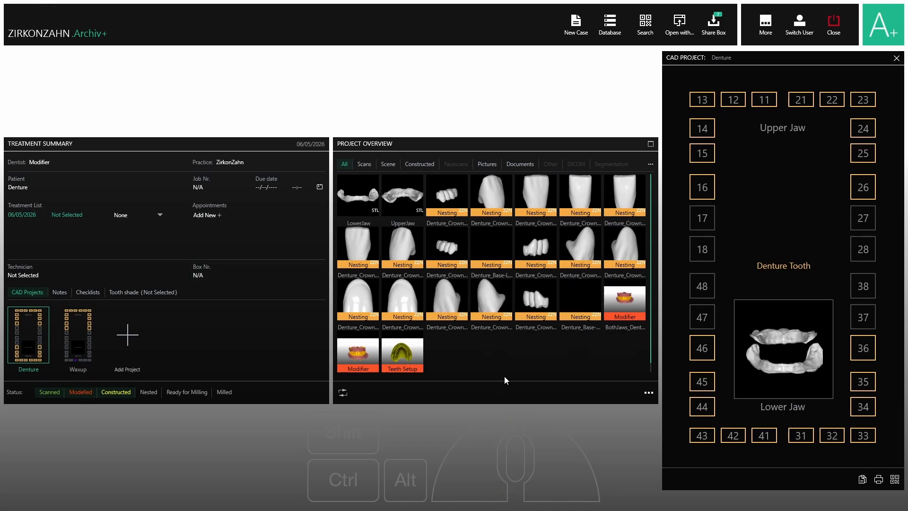
# Open Setup2 from the Waxup project in Zirkonzahn.Archiv+ and load it in Zirkonzahn.Modifier with the Modifier license
pyautogui.click(70, 342)
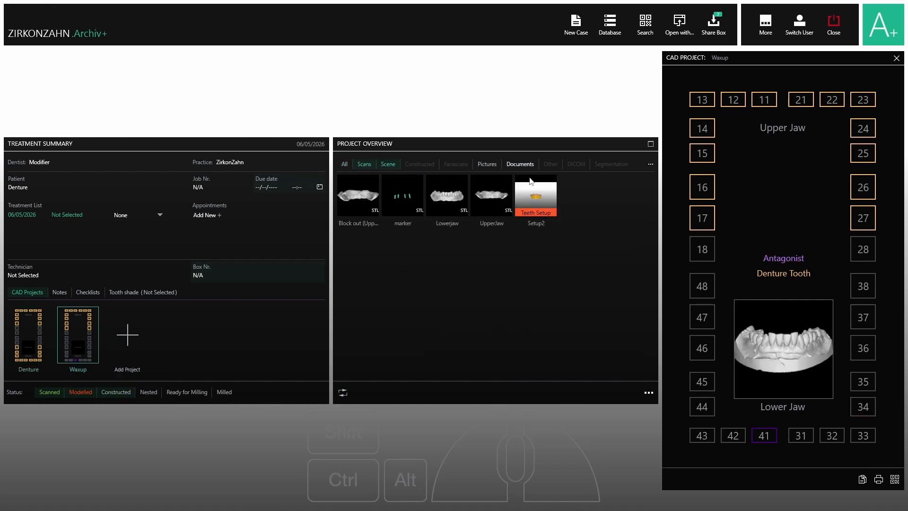
pyautogui.click(532, 184)
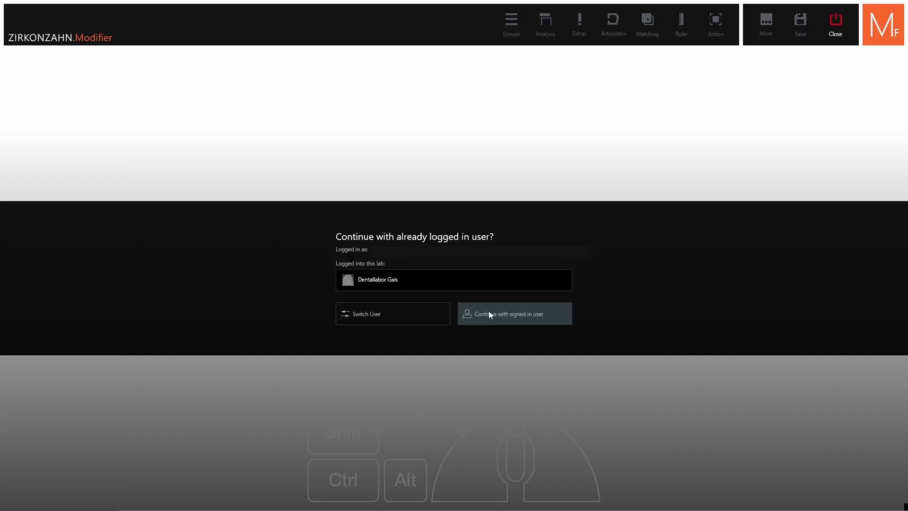
pyautogui.click(489, 312)
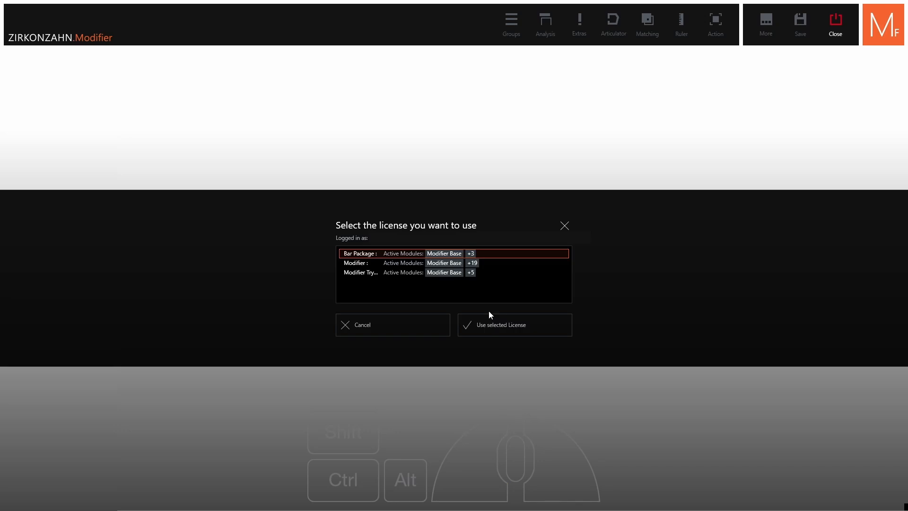
pyautogui.click(484, 265)
pyautogui.click(495, 326)
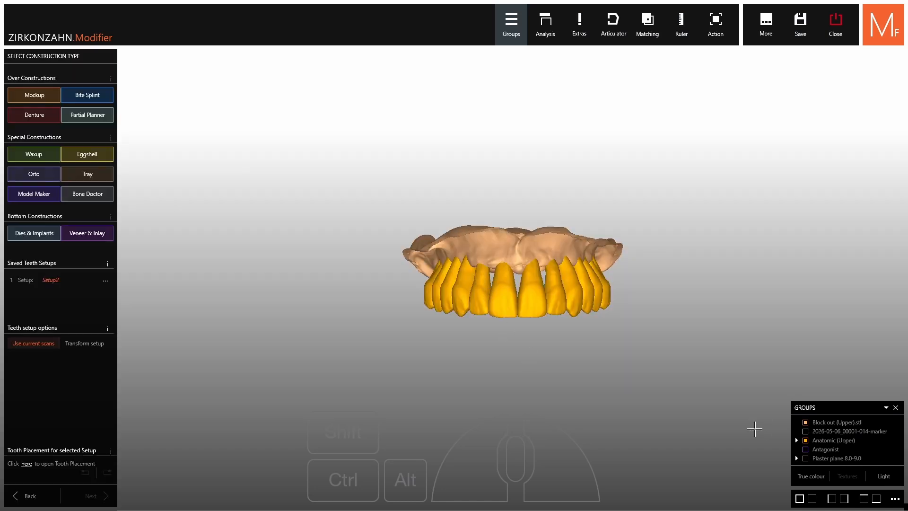
# Show the antagonist and examine the upper tooth setup against it from several sides
pyautogui.click(806, 450)
pyautogui.scroll(3, 626, 349)
pyautogui.moveTo(545, 324); pyautogui.dragTo(555, 245, button='middle')
pyautogui.moveTo(555, 245); pyautogui.dragTo(509, 256, button='right')
pyautogui.keyDown('shift'); pyautogui.scroll(3, 473, 282); pyautogui.keyUp('shift')
pyautogui.moveTo(610, 246); pyautogui.dragTo(625, 249, button='right')
# Hide the antagonist and upper teeth, and show the scan markers together with the upper block-out model for inspection
pyautogui.keyDown('ctrl'); pyautogui.middleClick(579, 234); pyautogui.keyUp('ctrl')
pyautogui.keyDown('ctrl'); pyautogui.middleClick(381, 263); pyautogui.keyUp('ctrl')
pyautogui.keyDown('ctrl'); pyautogui.middleClick(472, 317); pyautogui.keyUp('ctrl')
pyautogui.moveTo(472, 317); pyautogui.dragTo(477, 189, button='right')
pyautogui.click(806, 414)
pyautogui.moveTo(662, 303)
pyautogui.mouseDown(button='right')
pyautogui.moveTo(657, 336)
pyautogui.moveTo(679, 269)
pyautogui.moveTo(680, 217)
pyautogui.mouseUp(button='right')
pyautogui.moveTo(563, 198); pyautogui.dragTo(555, 344, button='right')
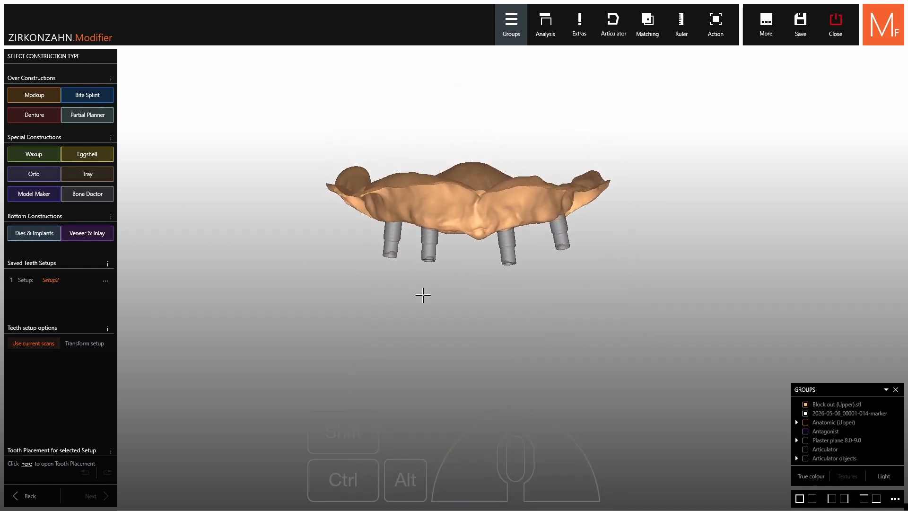
pyautogui.moveTo(422, 296); pyautogui.dragTo(426, 332)
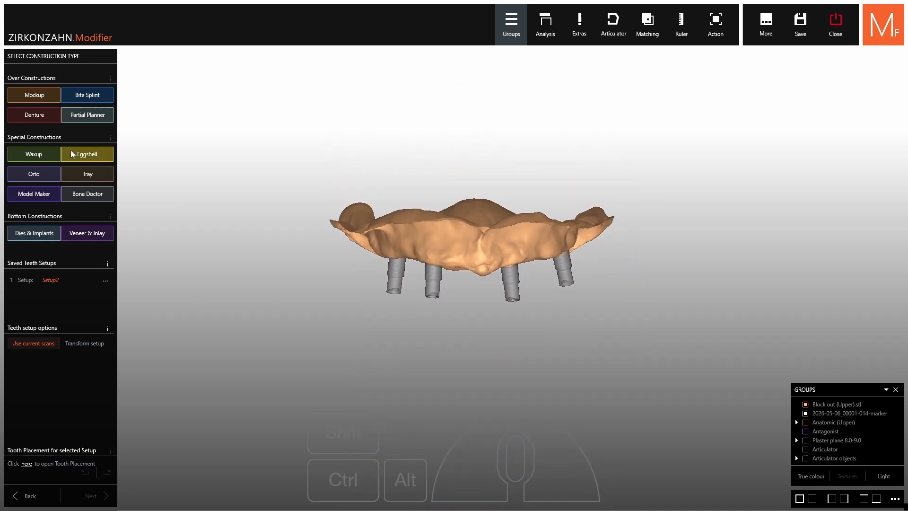
# Start a Denture construction and block out the upper model with the insert direction taken from the occlusal view and Do not block out Undercuts enabled
pyautogui.click(38, 116)
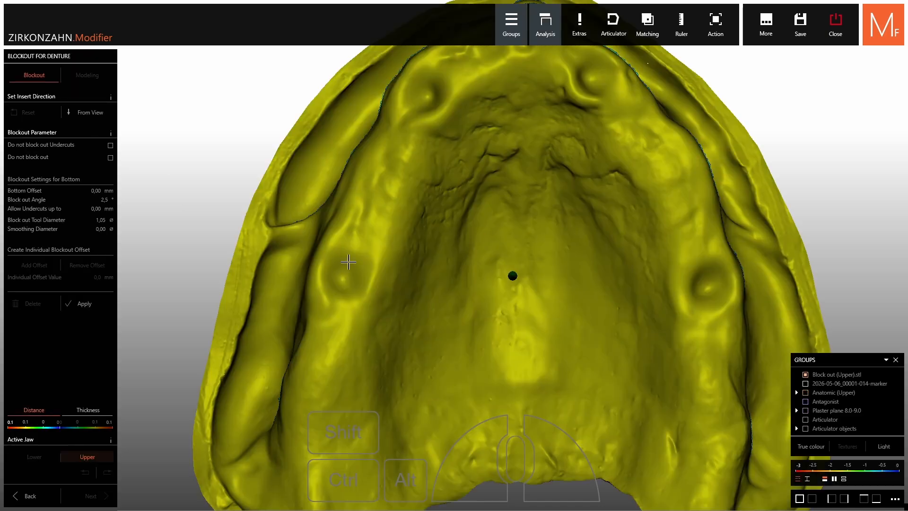
pyautogui.scroll(-4, 348, 262)
pyautogui.moveTo(549, 183); pyautogui.dragTo(553, 225)
pyautogui.moveTo(552, 225); pyautogui.dragTo(552, 249, button='right')
pyautogui.moveTo(710, 369); pyautogui.dragTo(663, 331, button='right')
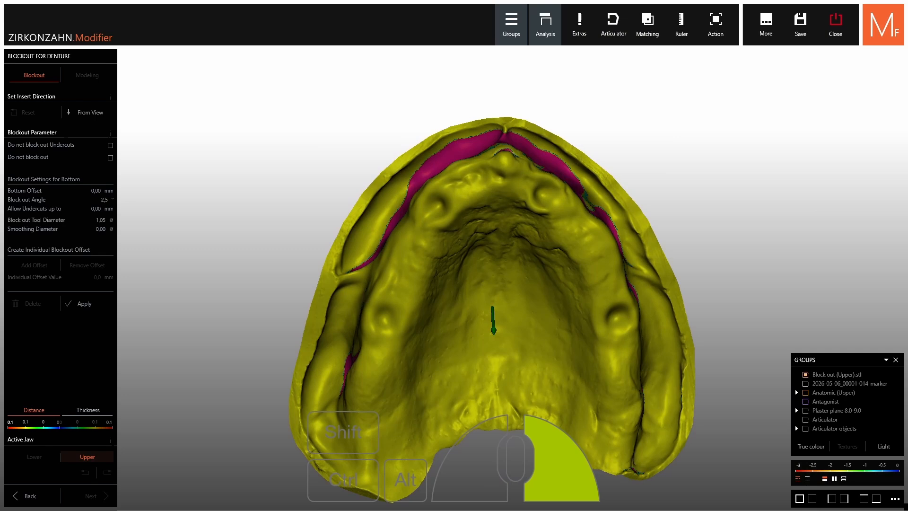
pyautogui.click(90, 113)
pyautogui.click(110, 146)
pyautogui.click(90, 302)
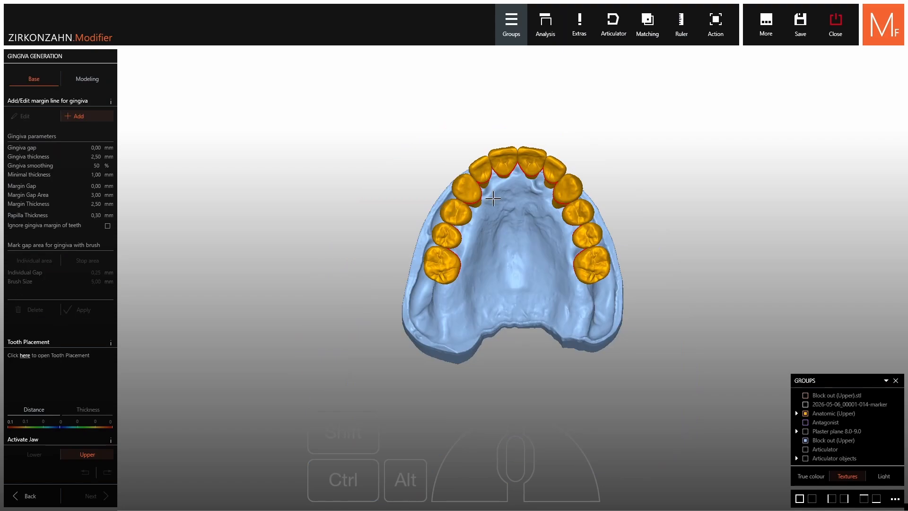
# Start the upper gingiva margin line on the palatal side of the rearmost molar
pyautogui.scroll(3, 553, 263)
pyautogui.moveTo(553, 264); pyautogui.dragTo(567, 304, button='right')
pyautogui.scroll(4, 545, 249)
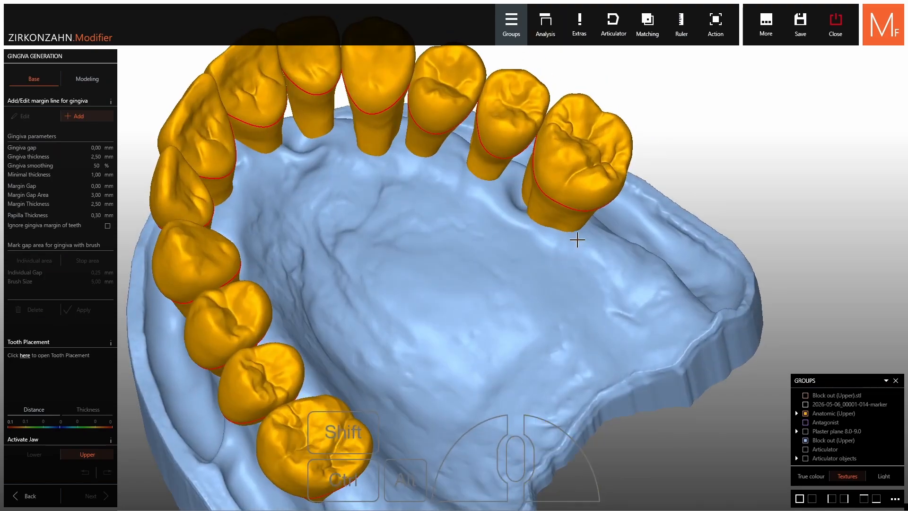
pyautogui.click(573, 238)
pyautogui.click(535, 230)
pyautogui.click(495, 208)
pyautogui.moveTo(482, 203); pyautogui.dragTo(467, 210, button='right')
# Show the scan markers through transparent upper teeth and continue the margin line along the palatal side to the anterior marker
pyautogui.click(806, 405)
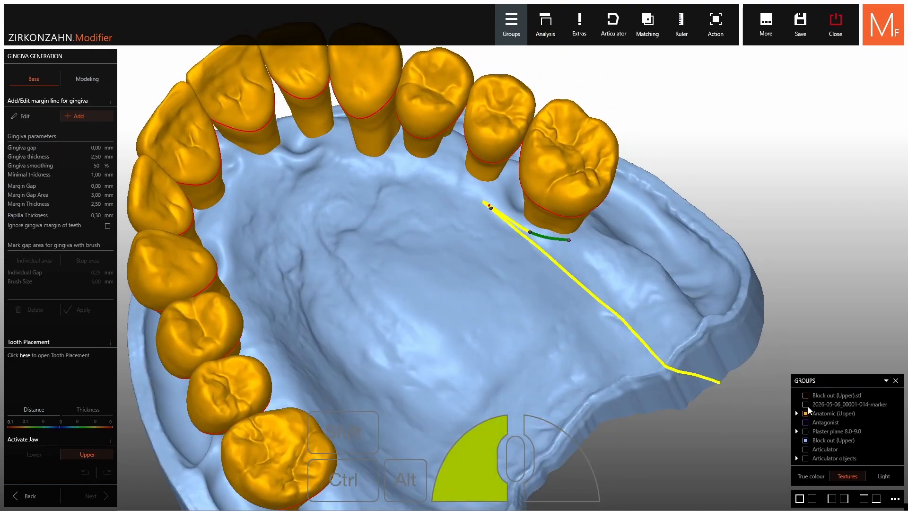
pyautogui.click(835, 414)
pyautogui.click(450, 182)
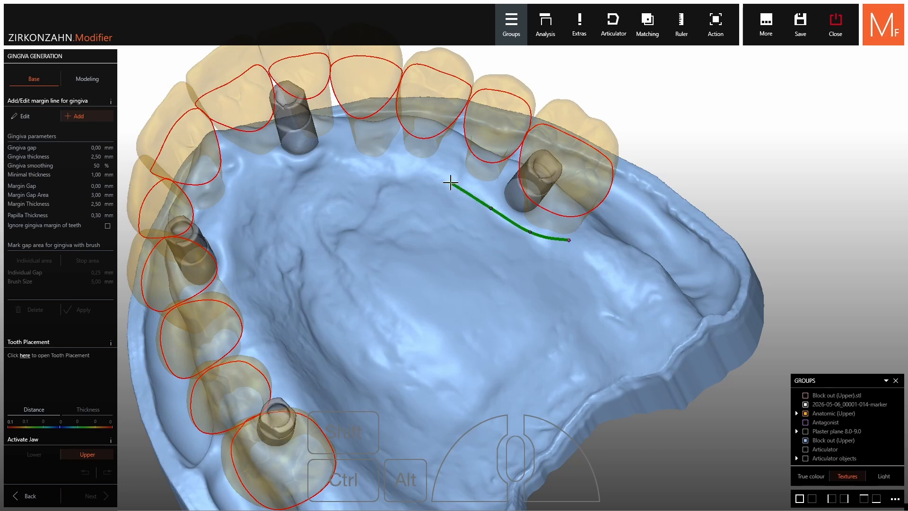
pyautogui.click(410, 168)
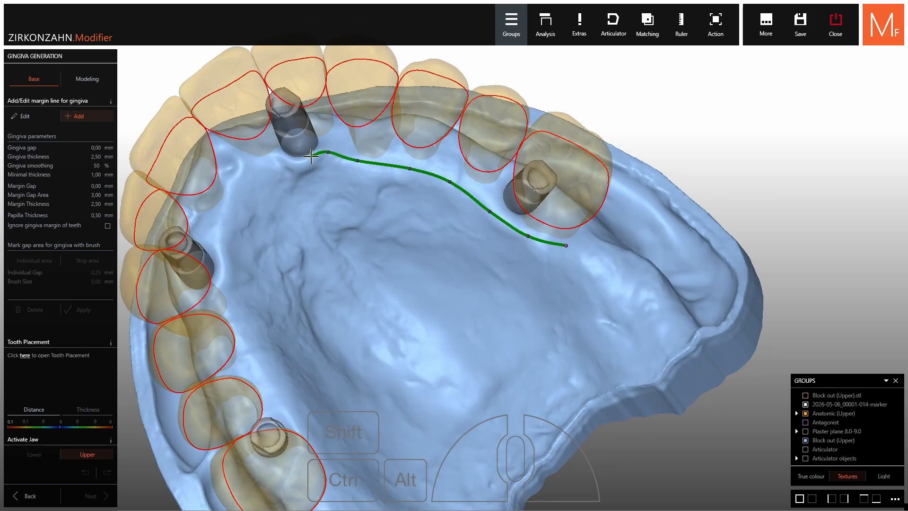
pyautogui.click(311, 158)
pyautogui.click(293, 161)
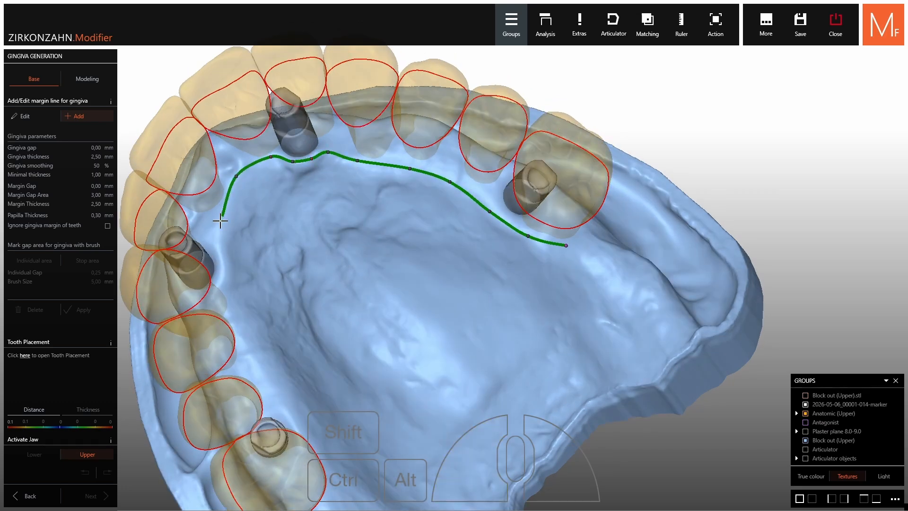
# Continue the margin line along the opposite palatal side and around the back of the rearmost molar
pyautogui.click(222, 216)
pyautogui.click(221, 262)
pyautogui.click(220, 294)
pyautogui.click(247, 351)
pyautogui.click(285, 408)
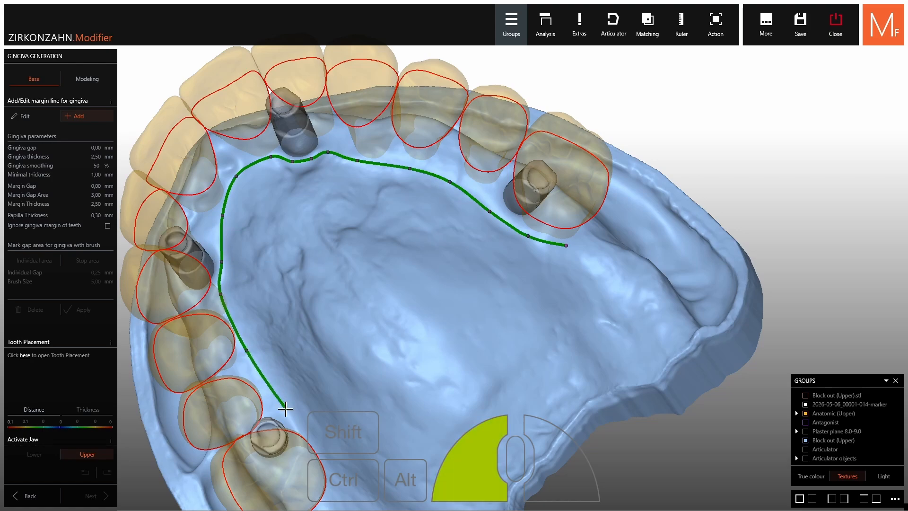
pyautogui.moveTo(285, 408); pyautogui.dragTo(487, 262, button='middle')
pyautogui.click(508, 304)
pyautogui.click(532, 349)
pyautogui.moveTo(531, 349)
pyautogui.mouseDown(button='right')
pyautogui.moveTo(537, 329)
pyautogui.moveTo(531, 354)
pyautogui.mouseUp(button='right')
pyautogui.click(491, 298)
pyautogui.moveTo(490, 299); pyautogui.dragTo(502, 312, button='right')
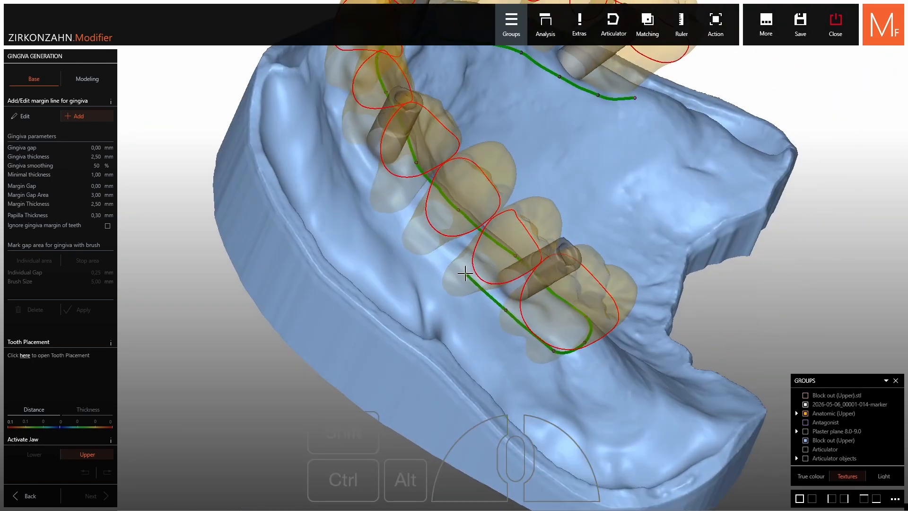
# Continue the margin line forward along the buccal side of the posterior teeth
pyautogui.click(463, 272)
pyautogui.click(427, 239)
pyautogui.moveTo(427, 239); pyautogui.dragTo(426, 251, button='right')
pyautogui.click(392, 214)
pyautogui.click(367, 176)
pyautogui.moveTo(367, 176); pyautogui.dragTo(416, 265, button='middle')
# Carry the margin line across the labial side of the front teeth, following the alveolar ridge
pyautogui.moveTo(416, 265); pyautogui.dragTo(503, 220, button='right')
pyautogui.click(420, 271)
pyautogui.click(382, 267)
pyautogui.moveTo(382, 267); pyautogui.dragTo(306, 254, button='right')
pyautogui.click(353, 254)
pyautogui.click(313, 254)
pyautogui.click(295, 239)
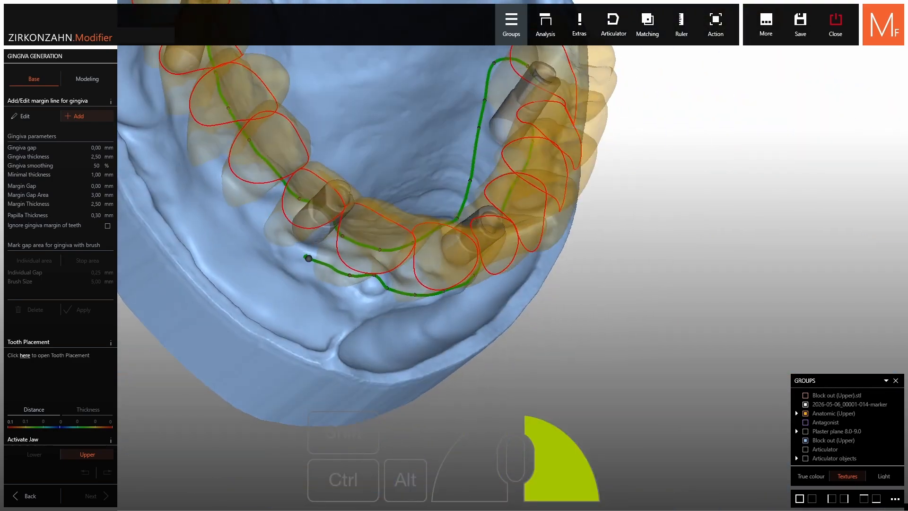
pyautogui.click(267, 220)
pyautogui.click(249, 193)
# Close the margin line at its start point along the remaining buccal side and generate the upper gingiva
pyautogui.moveTo(246, 202); pyautogui.dragTo(331, 303, button='middle')
pyautogui.moveTo(331, 303); pyautogui.dragTo(446, 280, button='right')
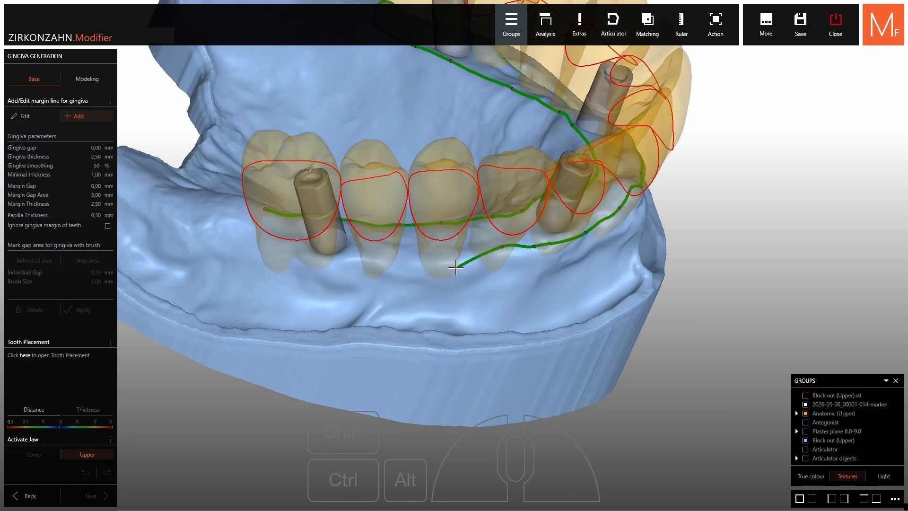
pyautogui.click(456, 263)
pyautogui.click(397, 260)
pyautogui.click(351, 256)
pyautogui.moveTo(351, 256); pyautogui.dragTo(341, 259, button='right')
pyautogui.click(298, 257)
pyautogui.click(271, 240)
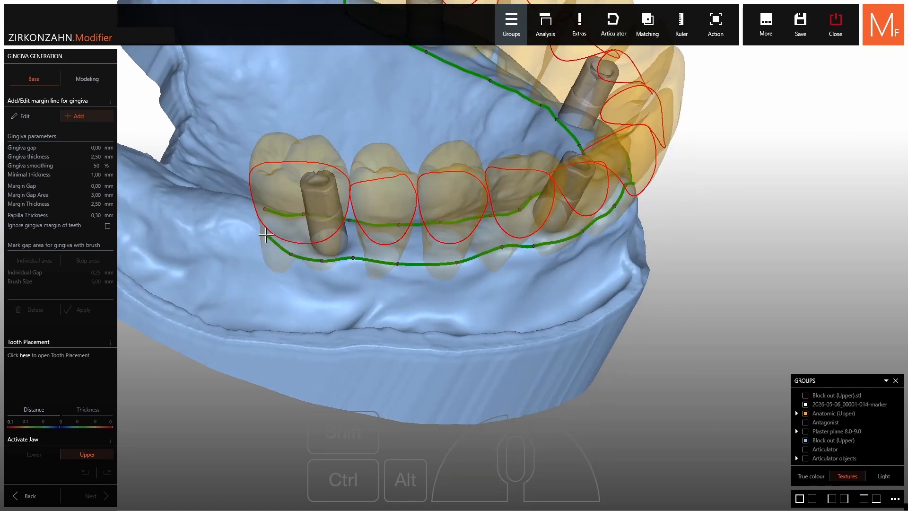
pyautogui.click(264, 210)
pyautogui.scroll(-4, 264, 210)
pyautogui.moveTo(322, 222); pyautogui.dragTo(218, 203, button='right')
pyautogui.moveTo(362, 106); pyautogui.dragTo(367, 181, button='right')
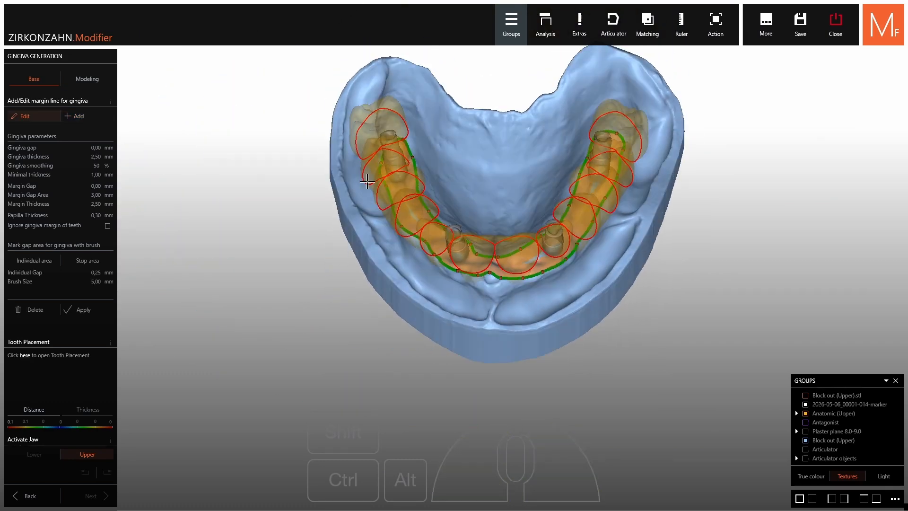
pyautogui.click(84, 310)
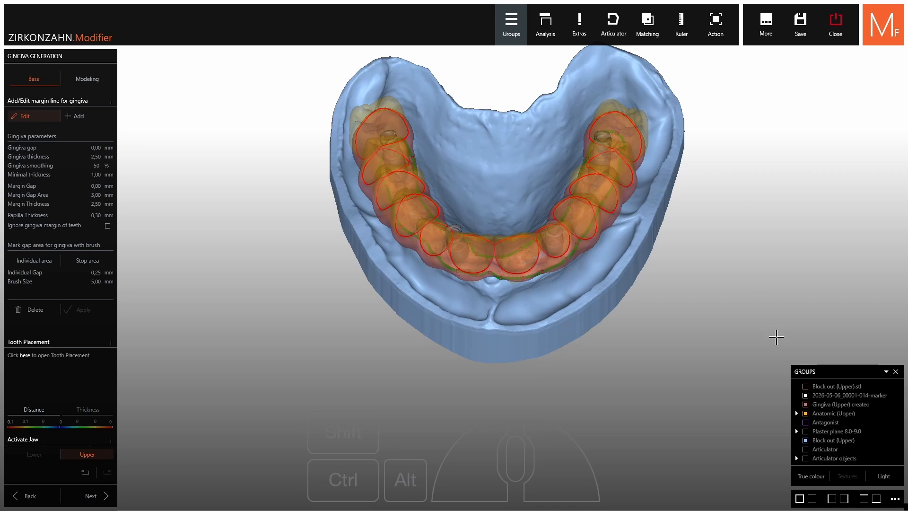
# Make the upper teeth opaque again and open the gingiva and teeth modelling stage
pyautogui.click(827, 415)
pyautogui.moveTo(479, 283); pyautogui.dragTo(509, 298, button='middle')
pyautogui.moveTo(509, 298); pyautogui.dragTo(551, 187, button='right')
pyautogui.keyDown('shift'); pyautogui.middleClick(514, 218); pyautogui.keyUp('shift')
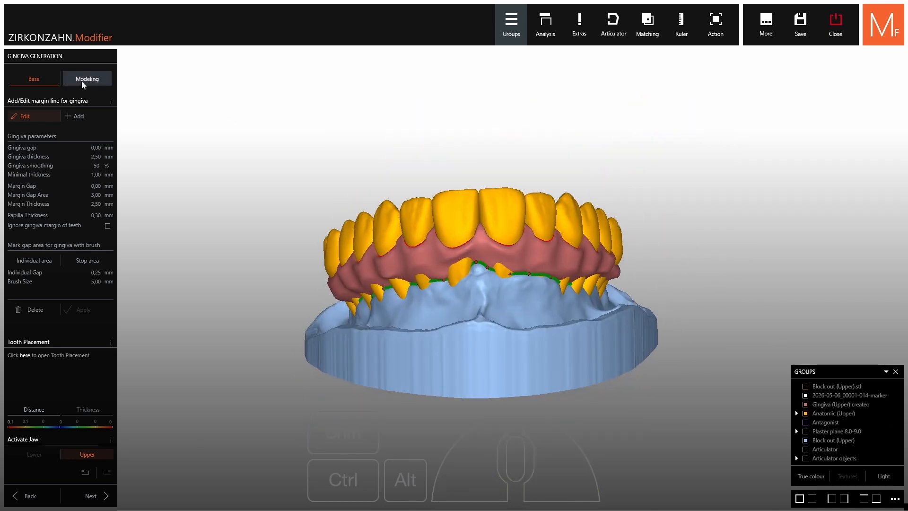
pyautogui.scroll(8, 450, 263)
pyautogui.moveTo(495, 266); pyautogui.dragTo(508, 251, button='right')
pyautogui.moveTo(516, 240)
pyautogui.mouseDown()
pyautogui.moveTo(482, 251)
pyautogui.moveTo(485, 283)
pyautogui.mouseUp()
pyautogui.scroll(-5, 484, 296)
pyautogui.moveTo(484, 296); pyautogui.dragTo(525, 302, button='right')
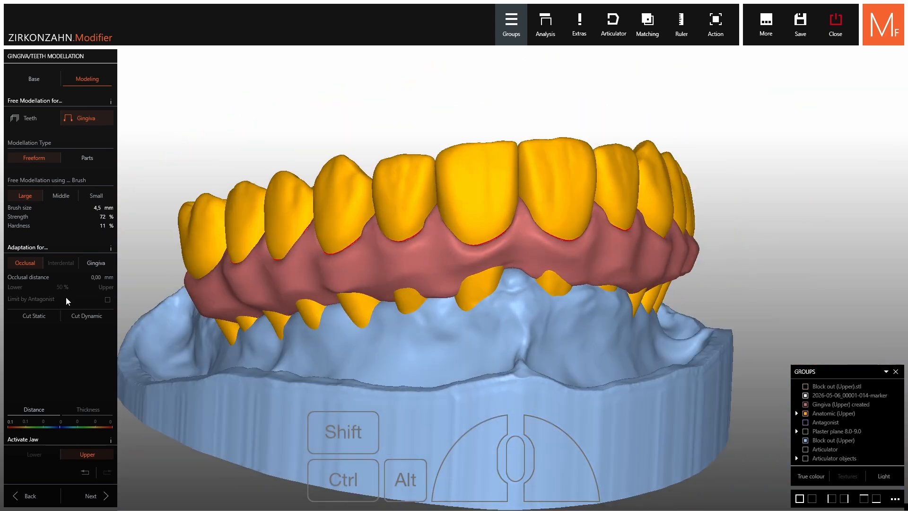
# Choose teeth as the modelling target and cut them to the gingiva
pyautogui.click(26, 119)
pyautogui.click(96, 320)
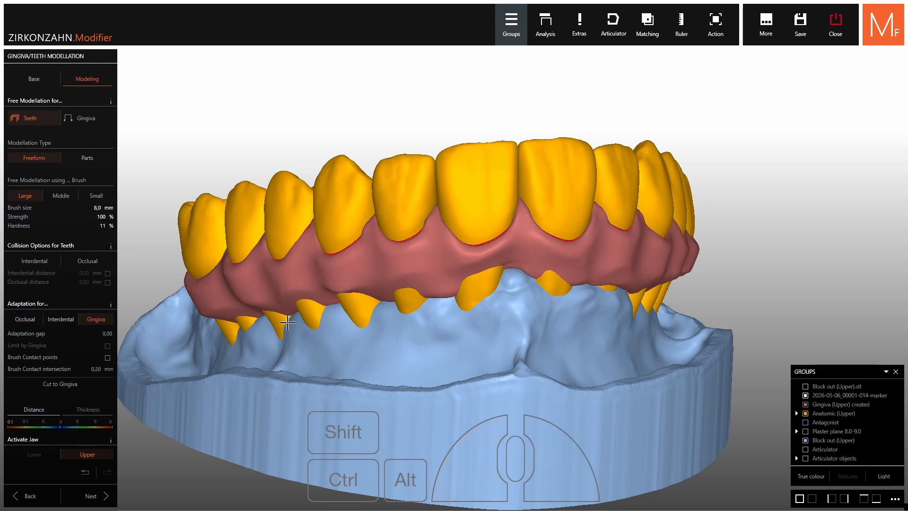
pyautogui.click(34, 385)
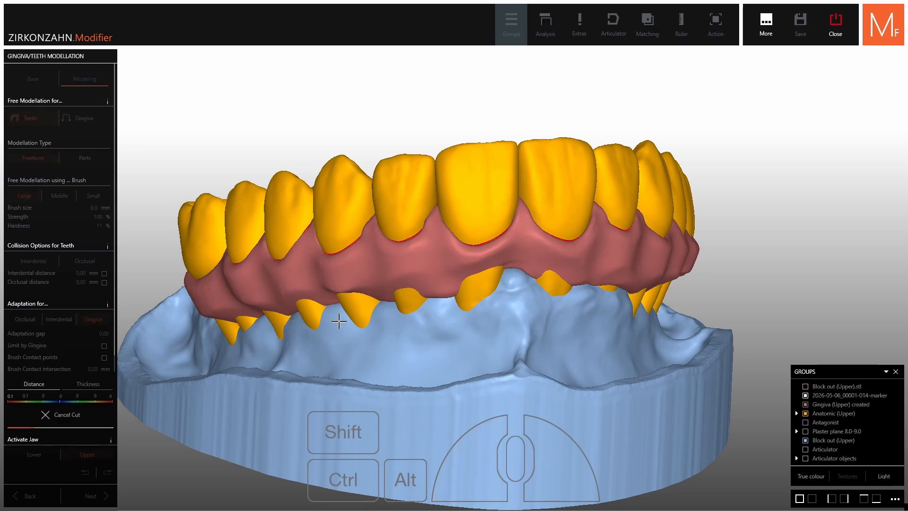
# With Limit by Gingiva enabled, smooth down the root tips protruding below the gingiva on one side of the arch
pyautogui.moveTo(455, 316); pyautogui.dragTo(470, 288, button='right')
pyautogui.scroll(4, 470, 288)
pyautogui.moveTo(490, 291)
pyautogui.keyDown('ctrl'); pyautogui.keyDown('shift'); pyautogui.mouseDown()
pyautogui.moveTo(495, 298)
pyautogui.moveTo(475, 308)
pyautogui.moveTo(487, 279)
pyautogui.moveTo(470, 296)
pyautogui.mouseUp(); pyautogui.keyUp('shift'); pyautogui.keyUp('ctrl')
pyautogui.keyDown('ctrl'); pyautogui.keyDown('shift'); pyautogui.scroll(4, 474, 307); pyautogui.keyUp('shift'); pyautogui.keyUp('ctrl')
pyautogui.keyDown('shift'); pyautogui.moveTo(367, 326); pyautogui.dragTo(373, 312); pyautogui.keyUp('shift')
pyautogui.moveTo(374, 313); pyautogui.dragTo(470, 294, button='right')
pyautogui.keyDown('ctrl'); pyautogui.keyDown('shift'); pyautogui.scroll(1, 469, 294); pyautogui.keyUp('shift'); pyautogui.keyUp('ctrl')
pyautogui.moveTo(468, 292)
pyautogui.mouseDown()
pyautogui.moveTo(448, 266)
pyautogui.moveTo(350, 299)
pyautogui.moveTo(354, 282)
pyautogui.mouseUp()
pyautogui.keyDown('shift'); pyautogui.scroll(-2, 411, 280); pyautogui.keyUp('shift')
pyautogui.keyDown('ctrl'); pyautogui.keyDown('shift'); pyautogui.moveTo(268, 331); pyautogui.dragTo(259, 316); pyautogui.keyUp('shift'); pyautogui.keyUp('ctrl')
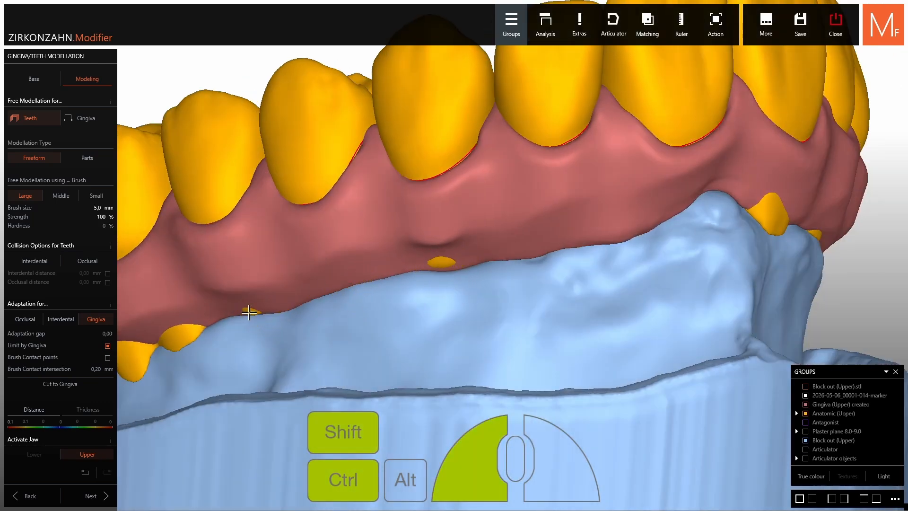
pyautogui.moveTo(194, 328); pyautogui.dragTo(471, 270, button='middle')
pyautogui.keyDown('shift'); pyautogui.scroll(3, 369, 303); pyautogui.keyUp('shift')
pyautogui.keyDown('ctrl'); pyautogui.keyDown('shift'); pyautogui.moveTo(370, 308); pyautogui.dragTo(374, 298); pyautogui.keyUp('shift'); pyautogui.keyUp('ctrl')
# Smooth down the protruding root tips from the central incisor to the rearmost molar on the other side
pyautogui.keyDown('ctrl'); pyautogui.keyDown('shift'); pyautogui.moveTo(429, 284); pyautogui.dragTo(470, 274); pyautogui.keyUp('shift'); pyautogui.keyUp('ctrl')
pyautogui.moveTo(469, 275); pyautogui.dragTo(529, 240, button='right')
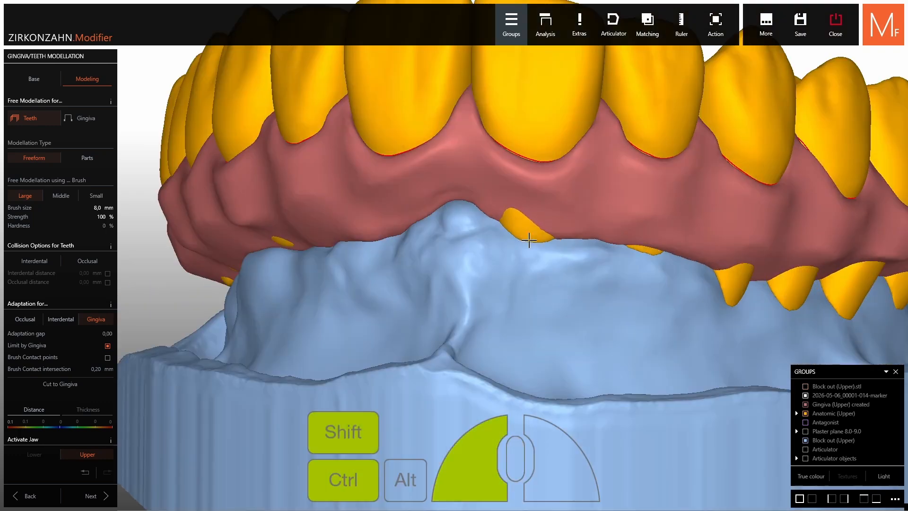
pyautogui.keyDown('ctrl'); pyautogui.keyDown('shift'); pyautogui.moveTo(529, 239); pyautogui.dragTo(525, 227); pyautogui.keyUp('shift'); pyautogui.keyUp('ctrl')
pyautogui.moveTo(525, 227); pyautogui.dragTo(511, 279, button='right')
pyautogui.moveTo(511, 279)
pyautogui.keyDown('ctrl'); pyautogui.keyDown('shift'); pyautogui.mouseDown()
pyautogui.moveTo(693, 311)
pyautogui.moveTo(695, 294)
pyautogui.mouseUp(); pyautogui.keyUp('shift'); pyautogui.keyUp('ctrl')
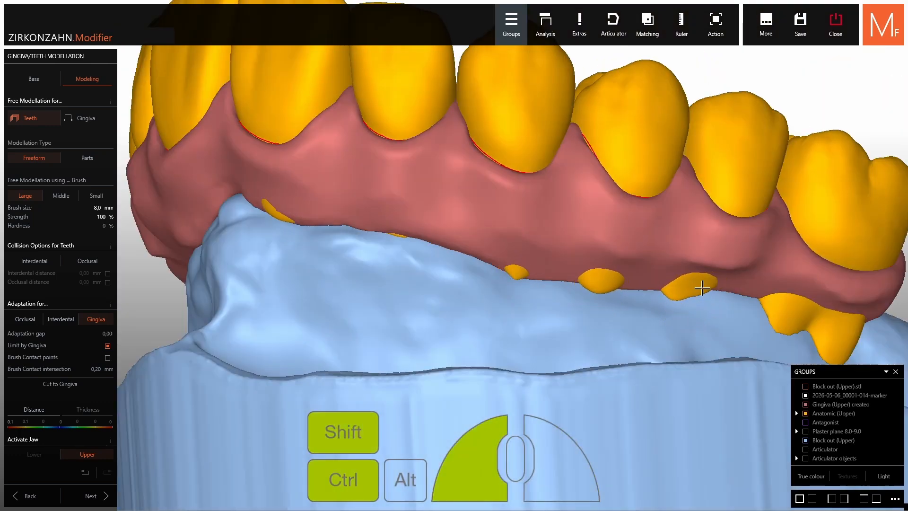
pyautogui.moveTo(694, 294); pyautogui.dragTo(752, 298, button='right')
pyautogui.moveTo(837, 348)
pyautogui.keyDown('shift'); pyautogui.mouseDown()
pyautogui.moveTo(853, 355)
pyautogui.moveTo(870, 340)
pyautogui.mouseUp(); pyautogui.keyUp('shift')
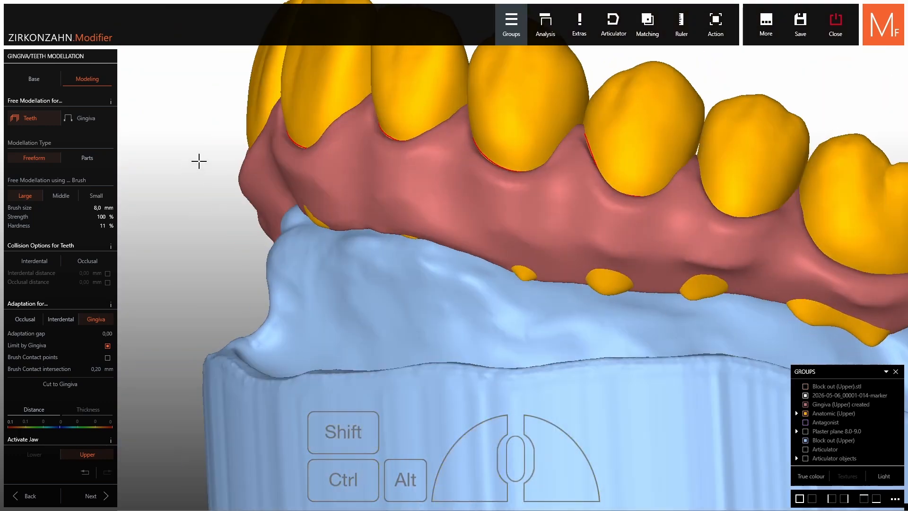
# Switch freeform modelling to the gingiva and smooth the papilla and gingiva around the front teeth
pyautogui.click(87, 118)
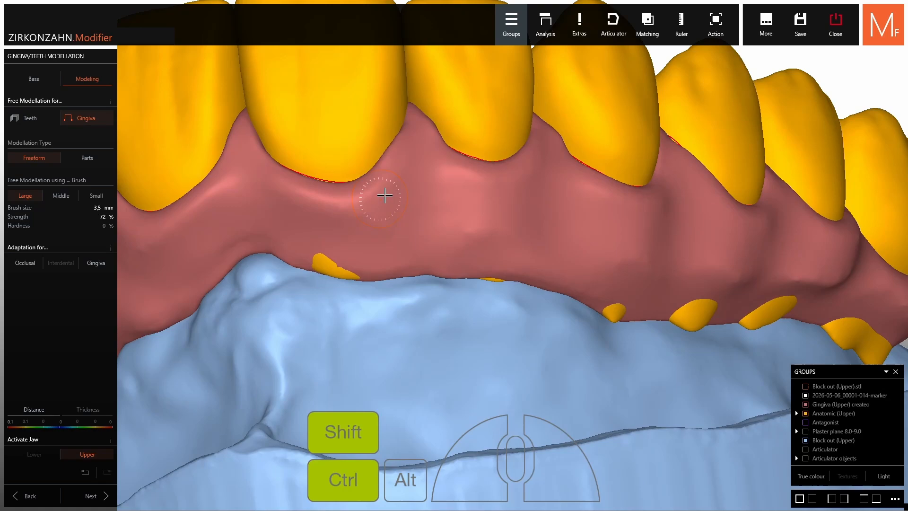
pyautogui.middleClick(331, 195)
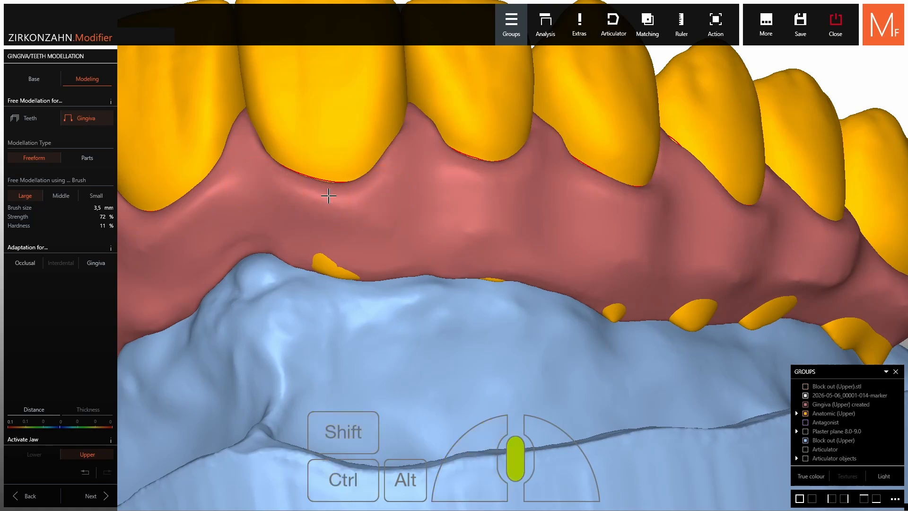
pyautogui.moveTo(331, 195); pyautogui.dragTo(387, 198, button='right')
pyautogui.moveTo(428, 154); pyautogui.dragTo(418, 153, button='right')
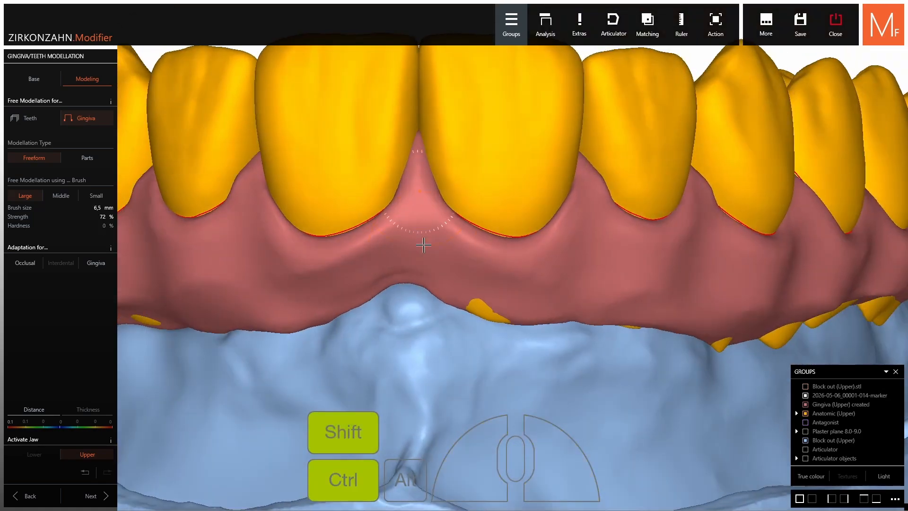
pyautogui.moveTo(293, 250); pyautogui.dragTo(348, 294, button='right')
pyautogui.moveTo(284, 265)
pyautogui.mouseDown(button='right')
pyautogui.moveTo(359, 237)
pyautogui.moveTo(330, 256)
pyautogui.moveTo(360, 326)
pyautogui.mouseUp(button='right')
pyautogui.middleClick(330, 256)
pyautogui.keyDown('ctrl'); pyautogui.keyDown('shift'); pyautogui.moveTo(360, 326); pyautogui.dragTo(367, 344); pyautogui.keyUp('shift'); pyautogui.keyUp('ctrl')
pyautogui.keyDown('ctrl'); pyautogui.keyDown('shift'); pyautogui.scroll(-2, 594, 270); pyautogui.keyUp('shift'); pyautogui.keyUp('ctrl')
pyautogui.moveTo(544, 284)
pyautogui.mouseDown(button='right')
pyautogui.moveTo(594, 269)
pyautogui.moveTo(602, 252)
pyautogui.moveTo(535, 265)
pyautogui.moveTo(558, 267)
pyautogui.mouseUp(button='right')
pyautogui.keyDown('ctrl'); pyautogui.keyDown('shift'); pyautogui.moveTo(603, 261); pyautogui.dragTo(609, 274); pyautogui.keyUp('shift'); pyautogui.keyUp('ctrl')
# Smooth the outer gingiva surface along the arch with freeform brush strokes
pyautogui.moveTo(609, 274); pyautogui.dragTo(535, 279, button='right')
pyautogui.keyDown('ctrl'); pyautogui.keyDown('shift'); pyautogui.scroll(1, 663, 288); pyautogui.keyUp('shift'); pyautogui.keyUp('ctrl')
pyautogui.moveTo(663, 288); pyautogui.dragTo(629, 298, button='right')
pyautogui.keyDown('ctrl'); pyautogui.keyDown('shift'); pyautogui.moveTo(671, 294); pyautogui.dragTo(675, 312); pyautogui.keyUp('shift'); pyautogui.keyUp('ctrl')
pyautogui.moveTo(675, 313); pyautogui.dragTo(710, 303, button='right')
pyautogui.keyDown('ctrl'); pyautogui.keyDown('shift'); pyautogui.moveTo(515, 258); pyautogui.dragTo(506, 267); pyautogui.keyUp('shift'); pyautogui.keyUp('ctrl')
pyautogui.moveTo(421, 255); pyautogui.dragTo(464, 252, button='right')
pyautogui.scroll(-2, 464, 251)
pyautogui.keyDown('ctrl'); pyautogui.keyDown('shift'); pyautogui.moveTo(395, 327); pyautogui.dragTo(406, 334); pyautogui.keyUp('shift'); pyautogui.keyUp('ctrl')
pyautogui.moveTo(350, 302); pyautogui.dragTo(454, 265, button='right')
pyautogui.keyDown('ctrl'); pyautogui.keyDown('shift'); pyautogui.moveTo(445, 253); pyautogui.dragTo(440, 245); pyautogui.keyUp('shift'); pyautogui.keyUp('ctrl')
pyautogui.moveTo(331, 274); pyautogui.dragTo(350, 279, button='right')
pyautogui.keyDown('ctrl'); pyautogui.keyDown('shift'); pyautogui.moveTo(232, 314); pyautogui.dragTo(227, 309); pyautogui.keyUp('shift'); pyautogui.keyUp('ctrl')
pyautogui.moveTo(331, 309); pyautogui.dragTo(397, 298, button='right')
pyautogui.keyDown('ctrl'); pyautogui.keyDown('shift'); pyautogui.moveTo(388, 265); pyautogui.dragTo(386, 248); pyautogui.keyUp('shift'); pyautogui.keyUp('ctrl')
pyautogui.keyDown('ctrl'); pyautogui.keyDown('shift'); pyautogui.scroll(-3, 385, 248); pyautogui.keyUp('shift'); pyautogui.keyUp('ctrl')
# Refine the gingiva around the posterior teeth and work round to the palatal side with the smoothing brush
pyautogui.moveTo(407, 222)
pyautogui.mouseDown(button='right')
pyautogui.moveTo(551, 202)
pyautogui.moveTo(601, 208)
pyautogui.moveTo(520, 250)
pyautogui.mouseUp(button='right')
pyautogui.keyDown('ctrl'); pyautogui.keyDown('shift'); pyautogui.moveTo(515, 260); pyautogui.dragTo(513, 266); pyautogui.keyUp('shift'); pyautogui.keyUp('ctrl')
pyautogui.moveTo(615, 265); pyautogui.dragTo(535, 260, button='right')
pyautogui.keyDown('ctrl'); pyautogui.keyDown('shift'); pyautogui.moveTo(621, 250); pyautogui.dragTo(618, 245); pyautogui.keyUp('shift'); pyautogui.keyUp('ctrl')
pyautogui.moveTo(662, 251); pyautogui.dragTo(591, 248, button='right')
pyautogui.keyDown('ctrl'); pyautogui.keyDown('shift'); pyautogui.moveTo(620, 244); pyautogui.dragTo(616, 240); pyautogui.keyUp('shift'); pyautogui.keyUp('ctrl')
pyautogui.moveTo(671, 256); pyautogui.dragTo(648, 241, button='right')
pyautogui.keyDown('ctrl'); pyautogui.keyDown('shift'); pyautogui.moveTo(745, 258); pyautogui.dragTo(743, 258); pyautogui.keyUp('shift'); pyautogui.keyUp('ctrl')
pyautogui.keyDown('ctrl'); pyautogui.keyDown('shift'); pyautogui.scroll(1, 740, 258); pyautogui.keyUp('shift'); pyautogui.keyUp('ctrl')
pyautogui.moveTo(729, 260); pyautogui.dragTo(587, 264, button='right')
pyautogui.keyDown('ctrl'); pyautogui.keyDown('shift'); pyautogui.moveTo(576, 266); pyautogui.dragTo(579, 262); pyautogui.keyUp('shift'); pyautogui.keyUp('ctrl')
pyautogui.moveTo(738, 265)
pyautogui.mouseDown(button='right')
pyautogui.moveTo(661, 268)
pyautogui.moveTo(602, 233)
pyautogui.moveTo(553, 248)
pyautogui.mouseUp(button='right')
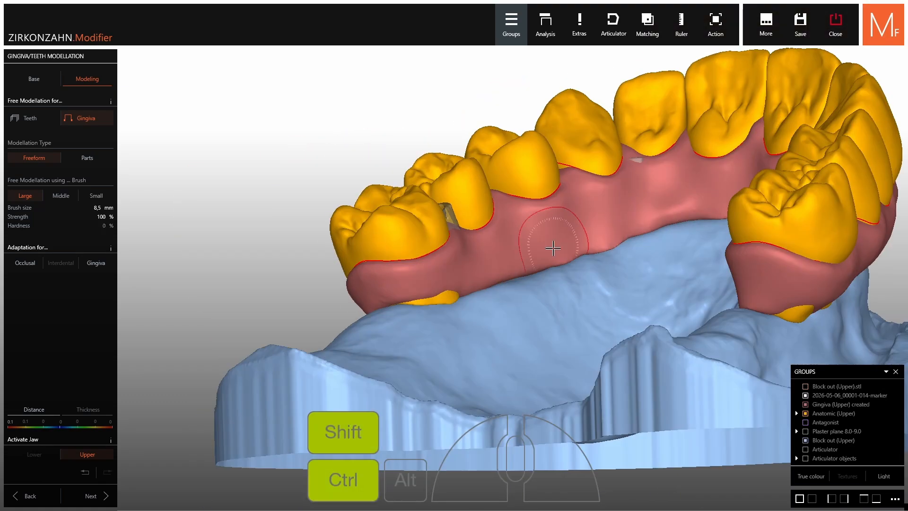
# Smooth the palatal gingiva along the whole arch, from the molars across the front teeth
pyautogui.keyDown('ctrl'); pyautogui.keyDown('shift'); pyautogui.moveTo(553, 248); pyautogui.dragTo(556, 244); pyautogui.keyUp('shift'); pyautogui.keyUp('ctrl')
pyautogui.moveTo(473, 223)
pyautogui.mouseDown(button='right')
pyautogui.moveTo(562, 187)
pyautogui.moveTo(378, 265)
pyautogui.mouseUp(button='right')
pyautogui.keyDown('ctrl'); pyautogui.keyDown('shift'); pyautogui.moveTo(367, 279); pyautogui.dragTo(361, 284); pyautogui.keyUp('shift'); pyautogui.keyUp('ctrl')
pyautogui.moveTo(379, 279); pyautogui.dragTo(615, 272, button='right')
pyautogui.keyDown('ctrl'); pyautogui.keyDown('shift'); pyautogui.moveTo(636, 273); pyautogui.dragTo(641, 269); pyautogui.keyUp('shift'); pyautogui.keyUp('ctrl')
pyautogui.moveTo(640, 284); pyautogui.dragTo(624, 312, button='right')
pyautogui.keyDown('ctrl'); pyautogui.keyDown('shift'); pyautogui.moveTo(617, 321); pyautogui.dragTo(621, 325); pyautogui.keyUp('shift'); pyautogui.keyUp('ctrl')
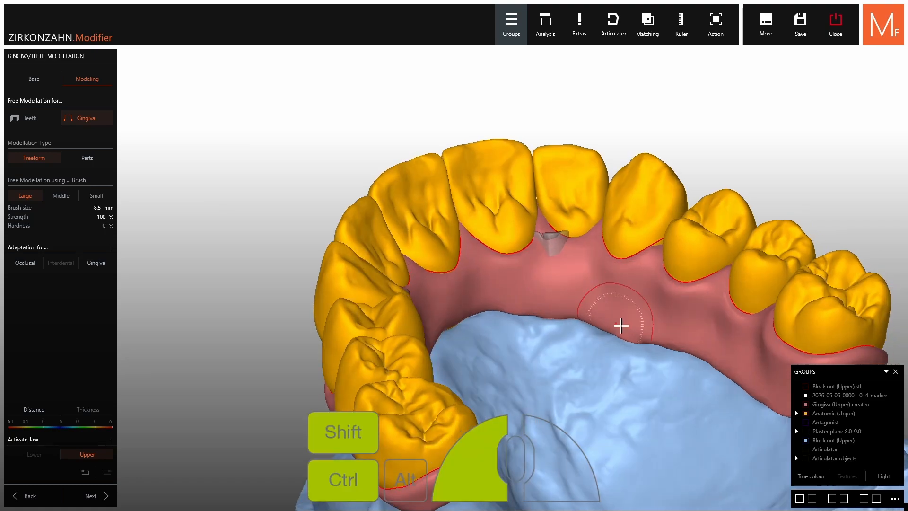
pyautogui.moveTo(621, 325)
pyautogui.mouseDown(button='right')
pyautogui.moveTo(616, 265)
pyautogui.moveTo(511, 227)
pyautogui.moveTo(426, 236)
pyautogui.mouseUp(button='right')
pyautogui.scroll(-3, 610, 265)
pyautogui.scroll(4, 421, 227)
pyautogui.keyDown('ctrl'); pyautogui.keyDown('shift'); pyautogui.moveTo(409, 221); pyautogui.dragTo(516, 248); pyautogui.keyUp('shift'); pyautogui.keyUp('ctrl')
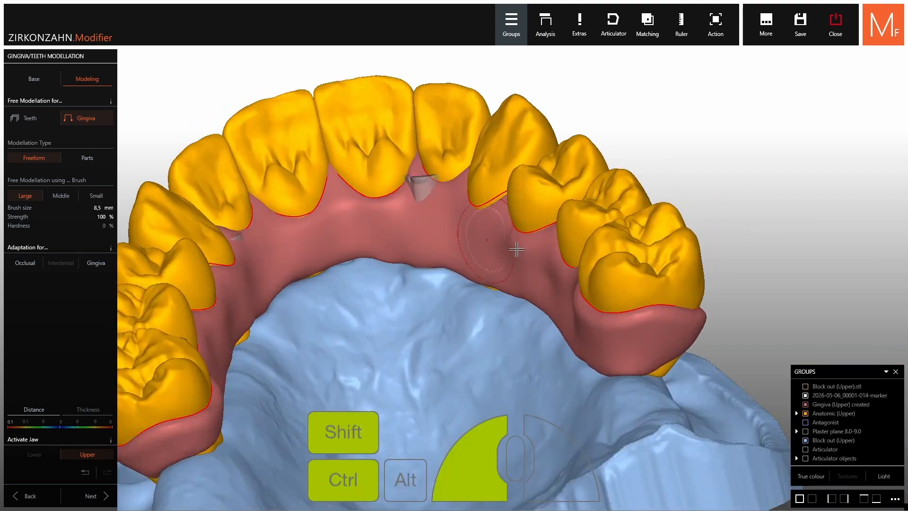
pyautogui.scroll(-4, 513, 246)
pyautogui.moveTo(511, 236)
pyautogui.mouseDown(button='right')
pyautogui.moveTo(502, 289)
pyautogui.moveTo(496, 227)
pyautogui.moveTo(493, 281)
pyautogui.mouseUp(button='right')
pyautogui.scroll(-2, 494, 274)
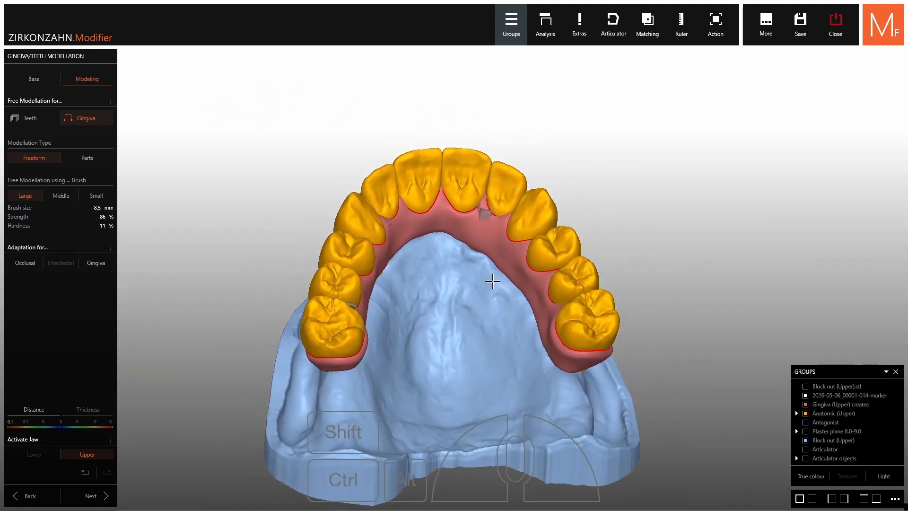
# Proceed to building the denture and set the Dies parameters to a 1.44° die angle and 1.50 mm ditch depth
pyautogui.click(91, 496)
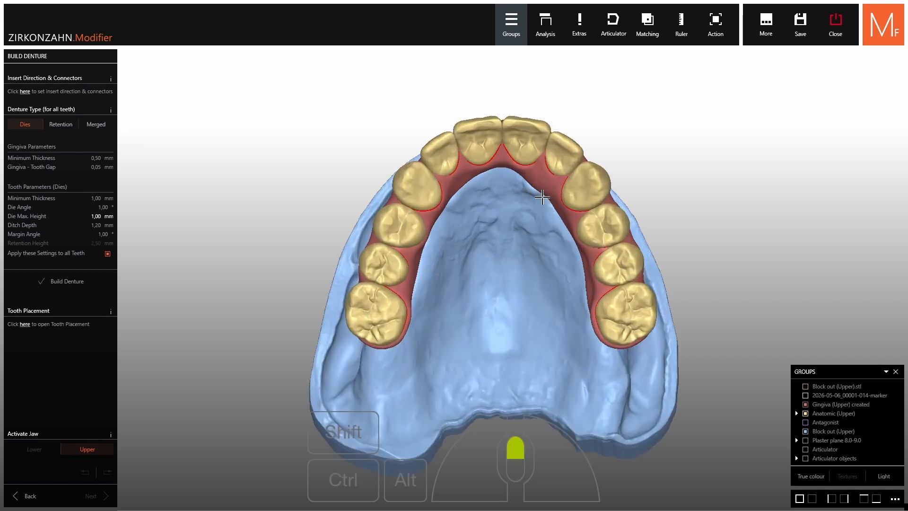
pyautogui.moveTo(542, 197); pyautogui.dragTo(538, 194, button='right')
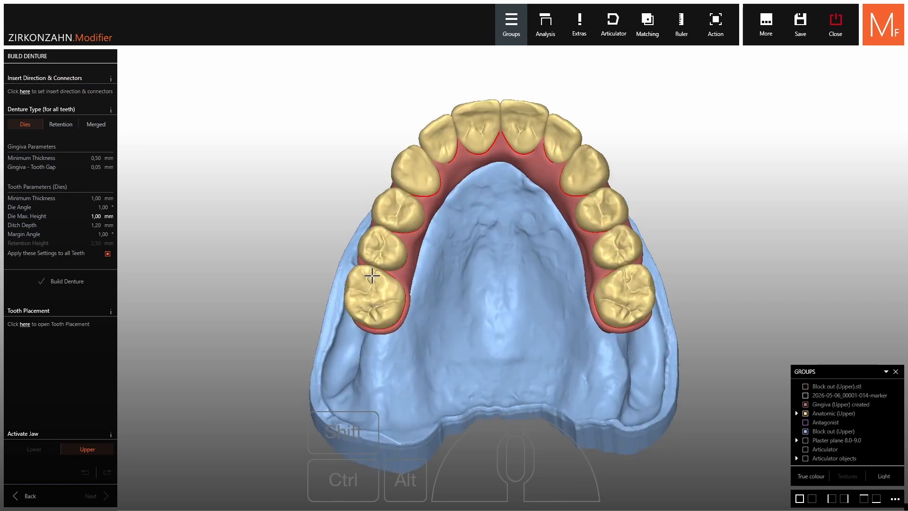
pyautogui.click(372, 276)
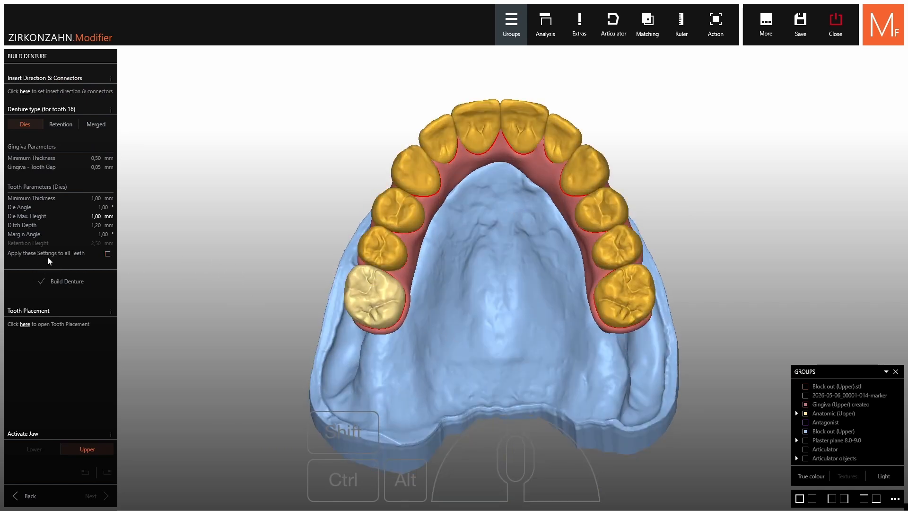
pyautogui.click(70, 252)
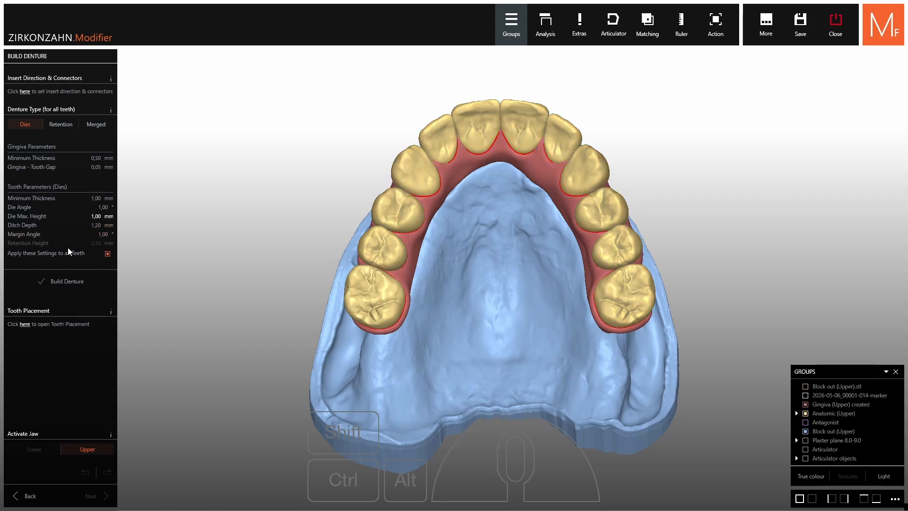
pyautogui.moveTo(26, 210); pyautogui.dragTo(87, 232)
pyautogui.click(74, 259)
# Set the denture type of teeth 14, 15, 16, 24, 25 and 26 to Merged and build the denture
pyautogui.click(372, 287)
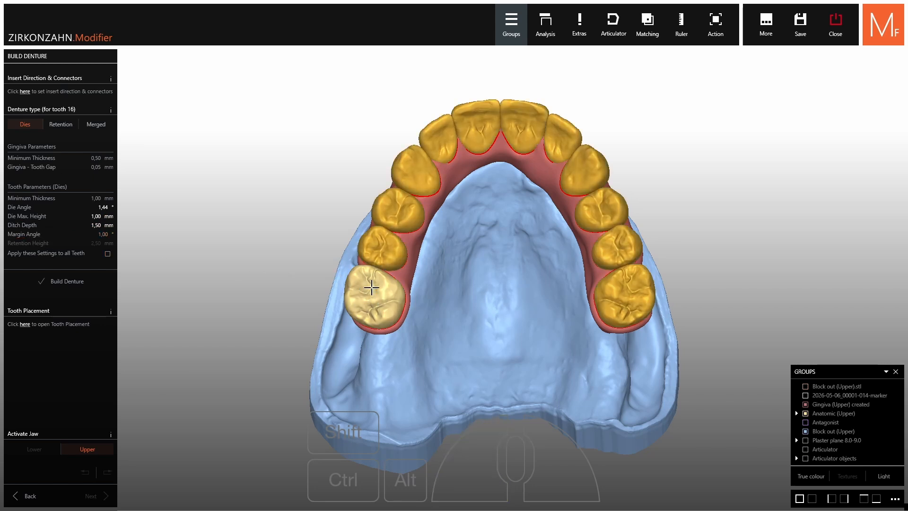
pyautogui.rightClick(372, 287)
pyautogui.moveTo(450, 349)
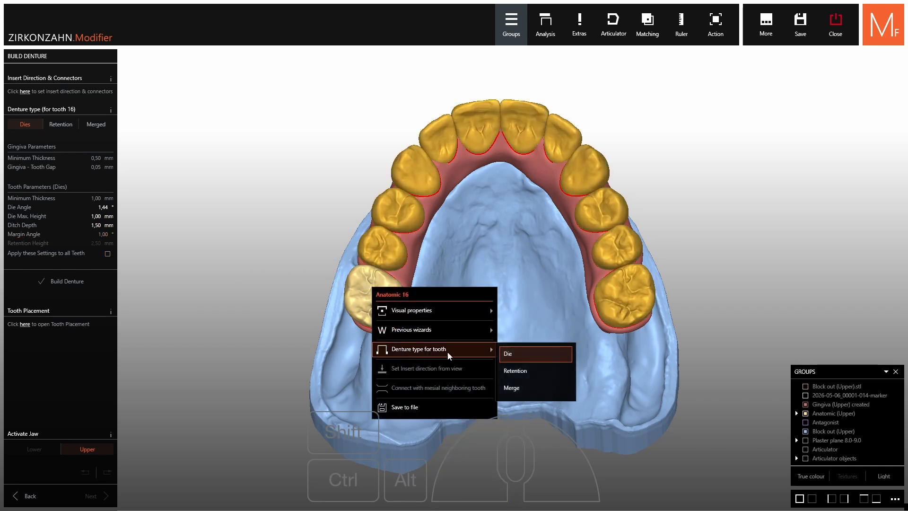
pyautogui.click(524, 396)
pyautogui.keyDown('ctrl'); pyautogui.click(382, 247); pyautogui.keyUp('ctrl')
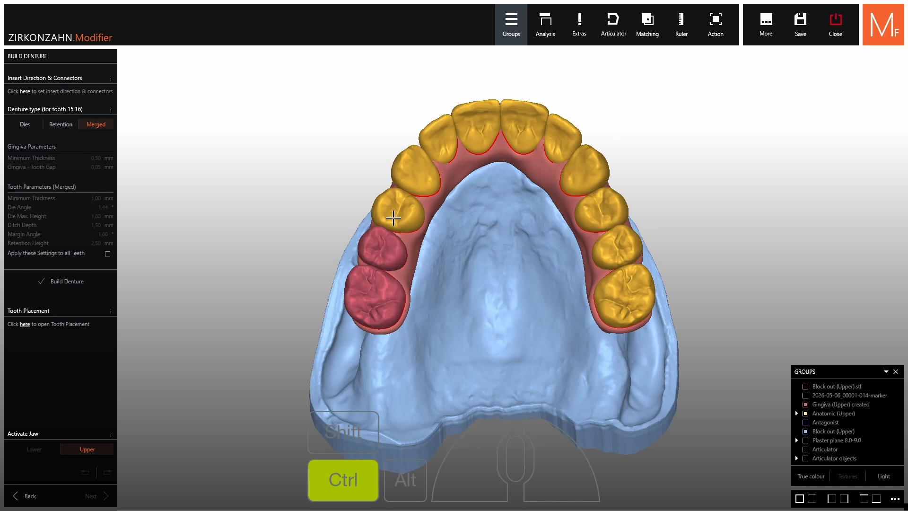
pyautogui.keyDown('ctrl'); pyautogui.click(398, 211); pyautogui.keyUp('ctrl')
pyautogui.keyDown('ctrl'); pyautogui.click(592, 218); pyautogui.keyUp('ctrl')
pyautogui.keyDown('ctrl'); pyautogui.click(613, 246); pyautogui.keyUp('ctrl')
pyautogui.keyDown('ctrl'); pyautogui.click(621, 293); pyautogui.keyUp('ctrl')
pyautogui.moveTo(620, 294); pyautogui.dragTo(620, 280, button='right')
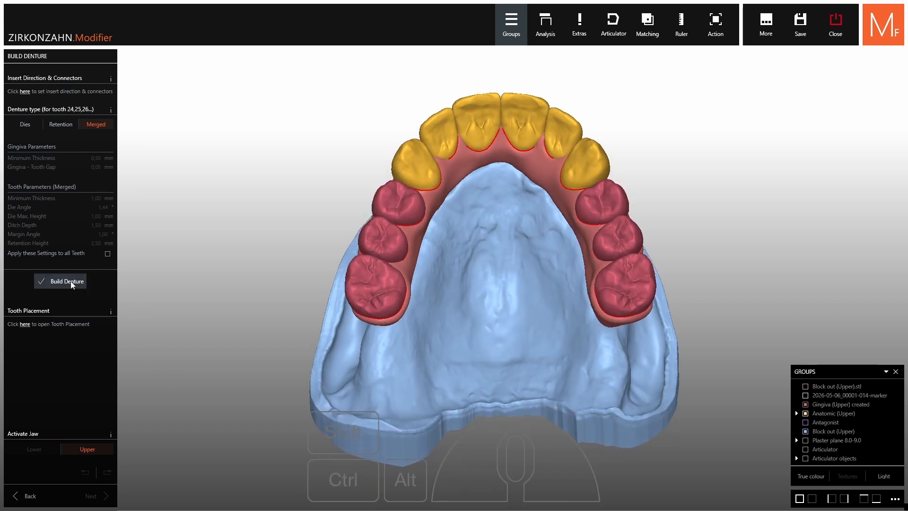
pyautogui.click(71, 283)
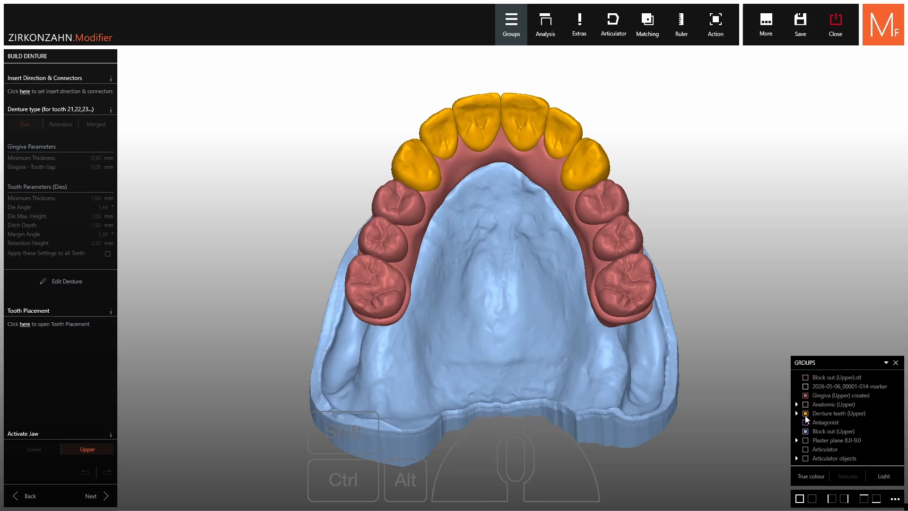
# Hide the denture teeth and examine the built gingiva with its front dies and merged posterior teeth from several angles
pyautogui.click(806, 414)
pyautogui.moveTo(756, 378); pyautogui.dragTo(751, 401, button='right')
pyautogui.moveTo(473, 350); pyautogui.dragTo(472, 257, button='right')
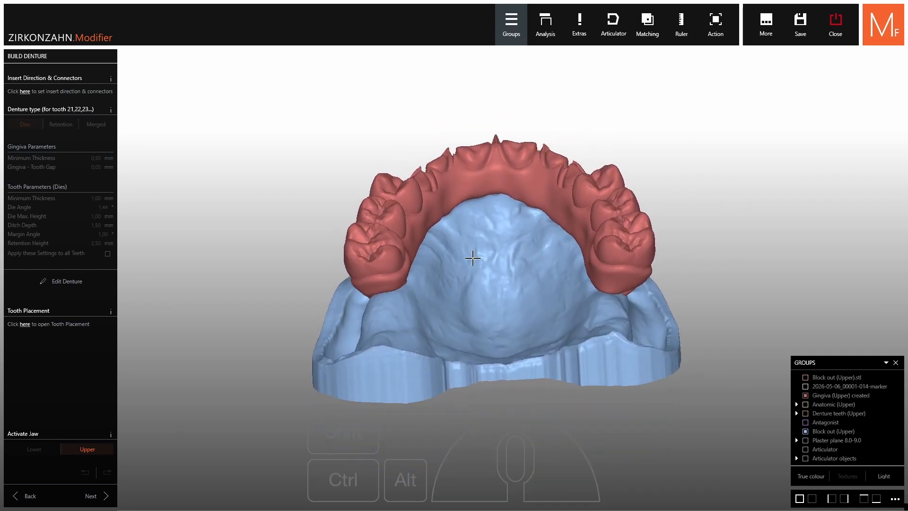
pyautogui.scroll(5, 457, 250)
pyautogui.keyDown('shift'); pyautogui.scroll(-3, 457, 250); pyautogui.keyUp('shift')
pyautogui.moveTo(466, 303); pyautogui.dragTo(472, 247, button='right')
pyautogui.keyDown('shift'); pyautogui.scroll(3, 472, 247); pyautogui.keyUp('shift')
pyautogui.scroll(-4, 549, 241)
pyautogui.moveTo(549, 241); pyautogui.dragTo(551, 293, button='right')
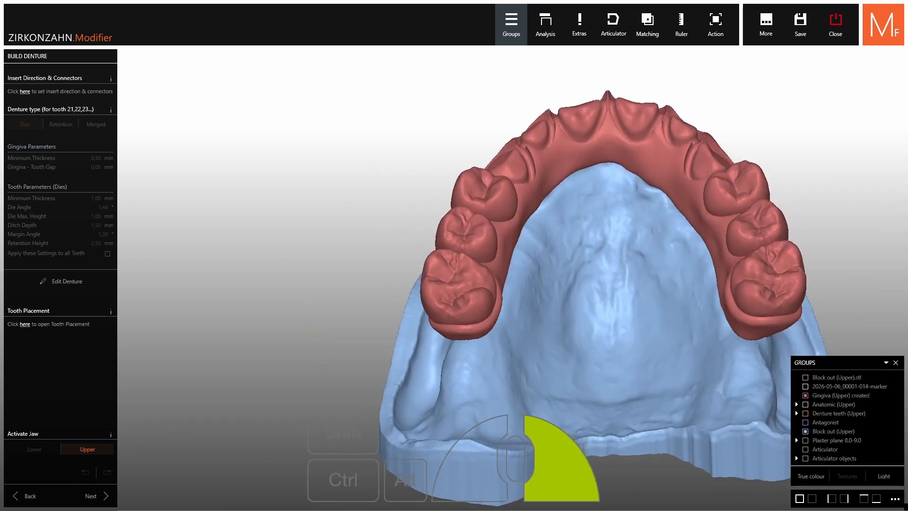
pyautogui.scroll(-3, 599, 218)
pyautogui.moveTo(599, 218); pyautogui.dragTo(551, 226, button='right')
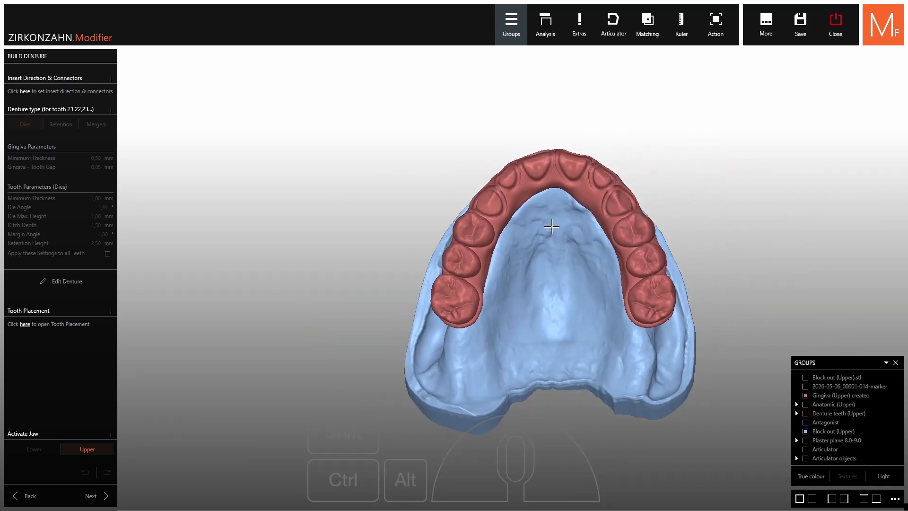
# Finish the denture with the default shrinking and connector settings and save the Denture Upper Construction in the scene Upperjaw_Denture_final
pyautogui.click(91, 496)
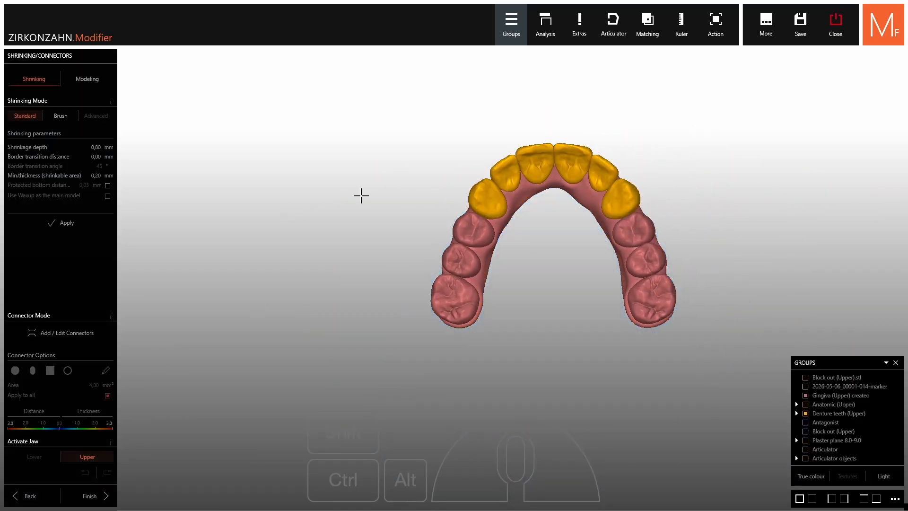
pyautogui.click(91, 495)
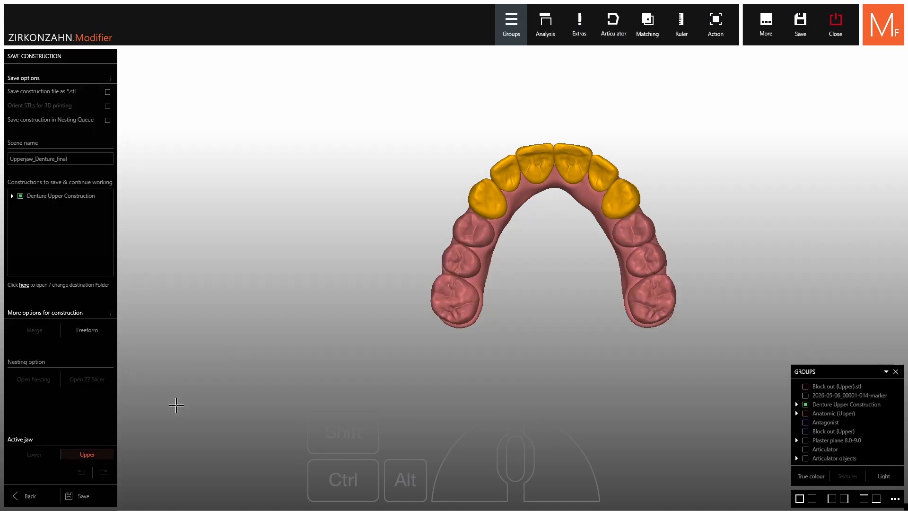
pyautogui.click(90, 495)
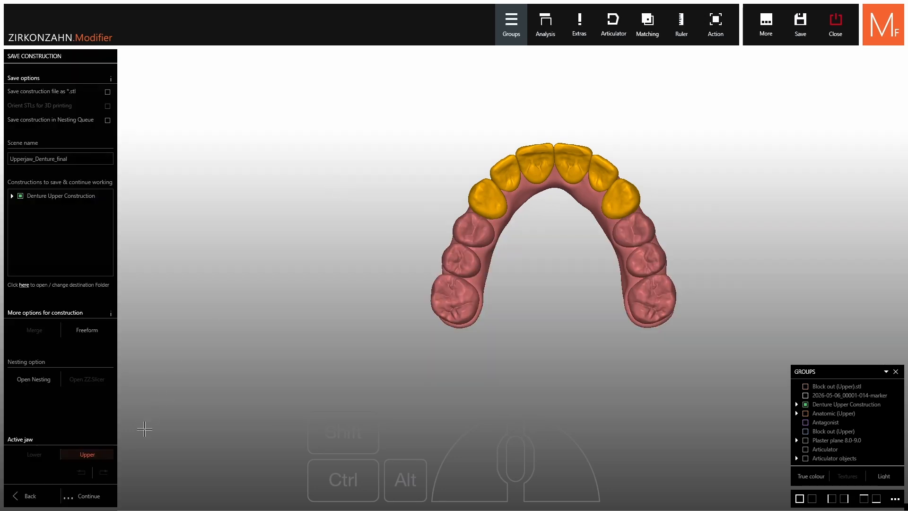
# Continue with a Dies & Implants construction, switch to implants and hide the Denture Upper Construction to expose the scan markers
pyautogui.click(88, 495)
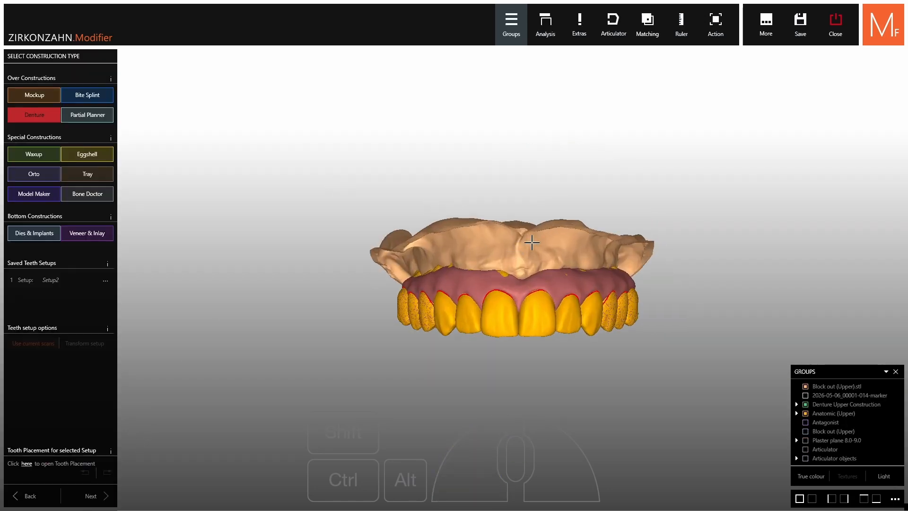
pyautogui.click(33, 237)
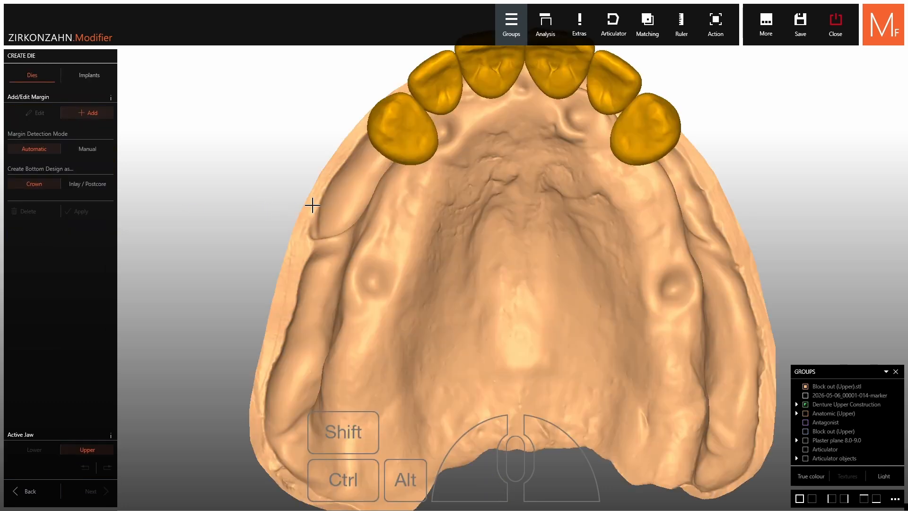
pyautogui.click(100, 76)
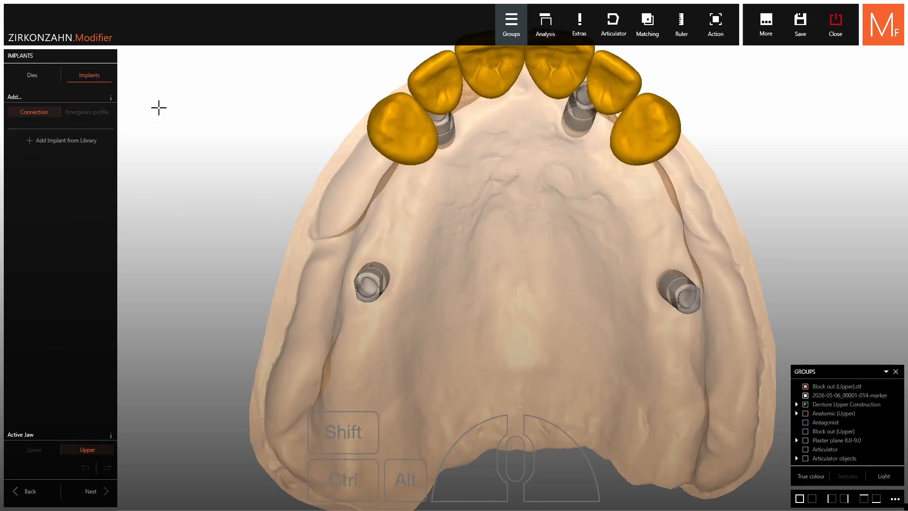
pyautogui.click(806, 404)
pyautogui.scroll(-3, 551, 221)
# Choose a Straumann Bone Level RC 4.1 x 12 mm implant with a Conical 0.5 mm abutment and White scanmarker from the implant library
pyautogui.click(101, 141)
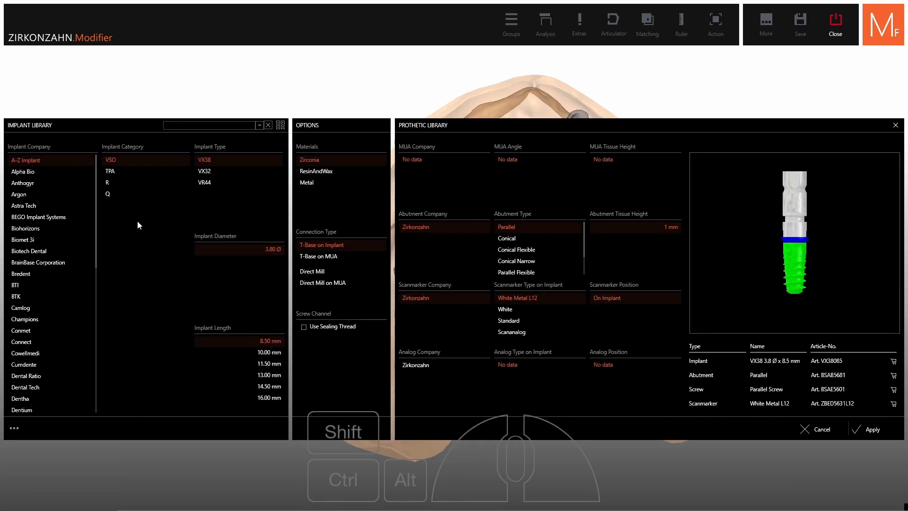
pyautogui.scroll(-10, 52, 231)
pyautogui.click(41, 352)
pyautogui.click(137, 250)
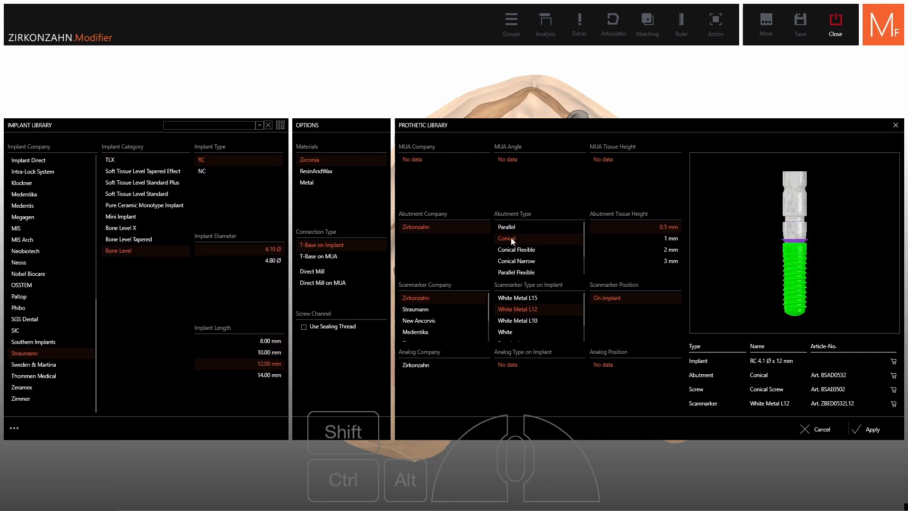
pyautogui.click(523, 330)
pyautogui.click(854, 434)
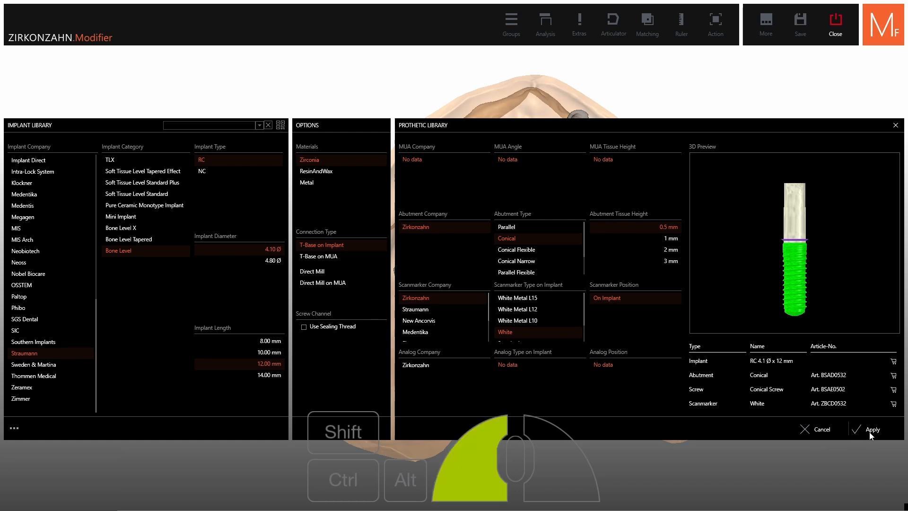
# Match the chosen implant to all four scan markers, from the posterior one at tooth 16 around to the opposite posterior side
pyautogui.scroll(5, 411, 267)
pyautogui.click(413, 263)
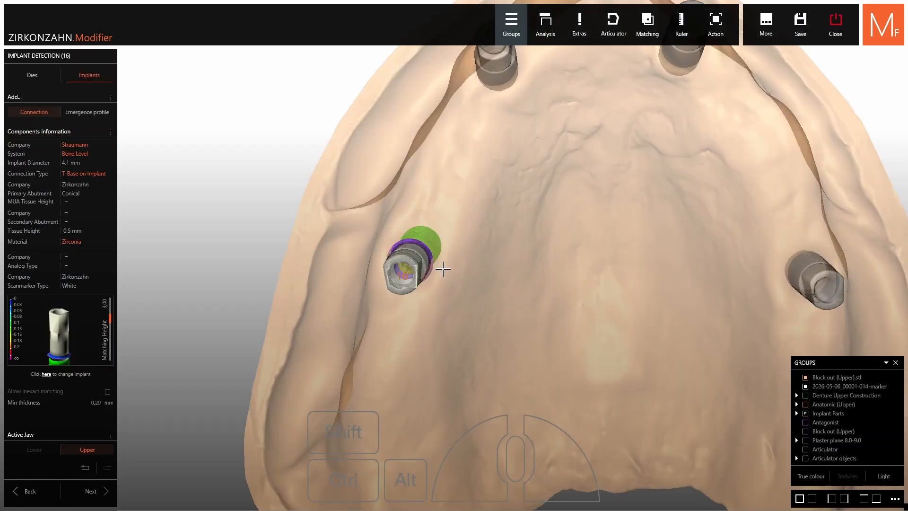
pyautogui.scroll(-5, 426, 265)
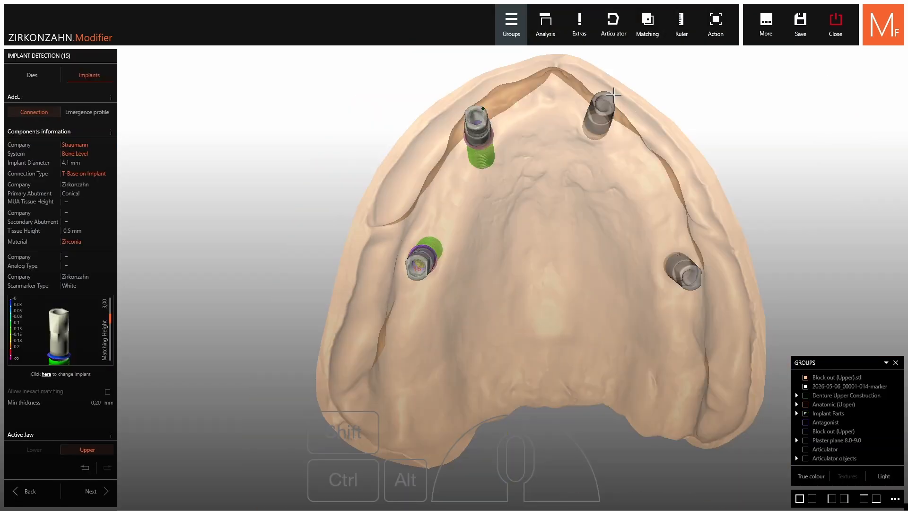
pyautogui.scroll(3, 604, 105)
pyautogui.click(599, 117)
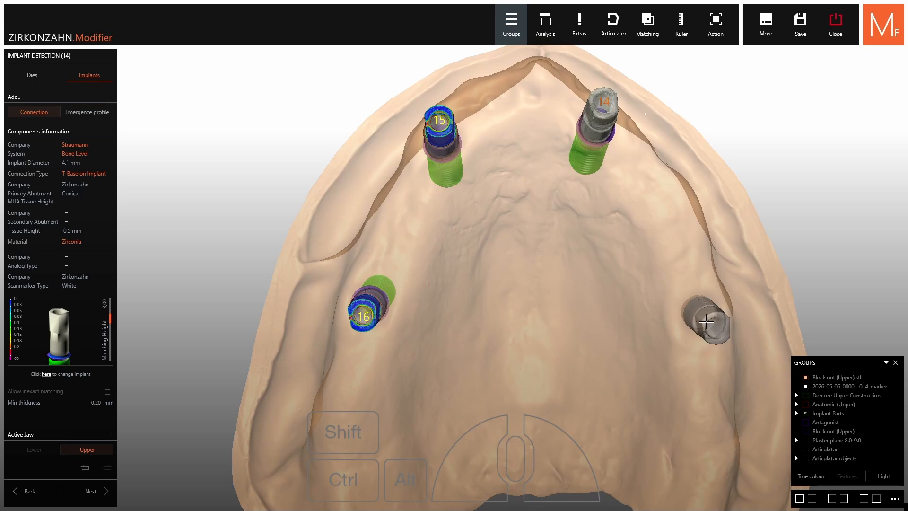
pyautogui.click(705, 320)
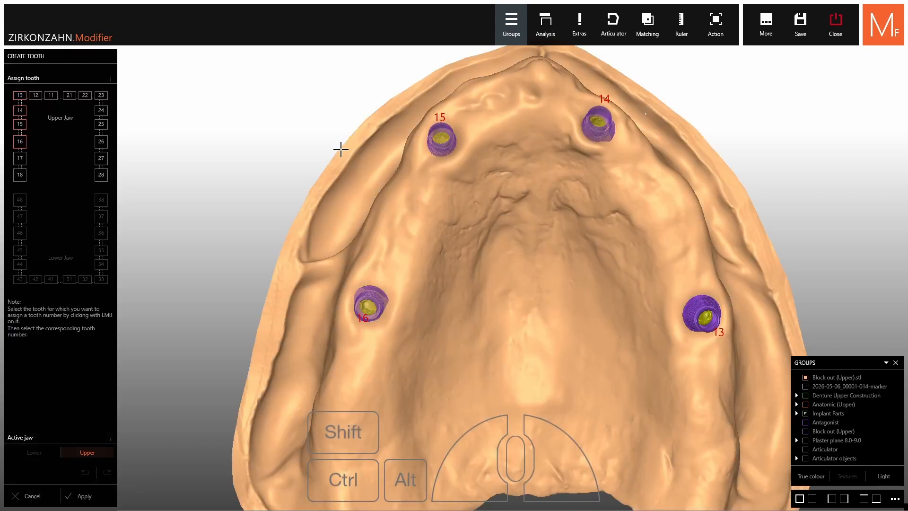
# Assign tooth numbers 13 and 22 to the front implants and 26 to the posterior implant opposite 16, and apply the assignment
pyautogui.moveTo(544, 175); pyautogui.dragTo(538, 231, button='middle')
pyautogui.moveTo(538, 231)
pyautogui.mouseDown(button='right')
pyautogui.moveTo(519, 237)
pyautogui.moveTo(535, 245)
pyautogui.mouseUp(button='right')
pyautogui.keyDown('shift'); pyautogui.rightClick(496, 253); pyautogui.keyUp('shift')
pyautogui.scroll(4, 521, 243)
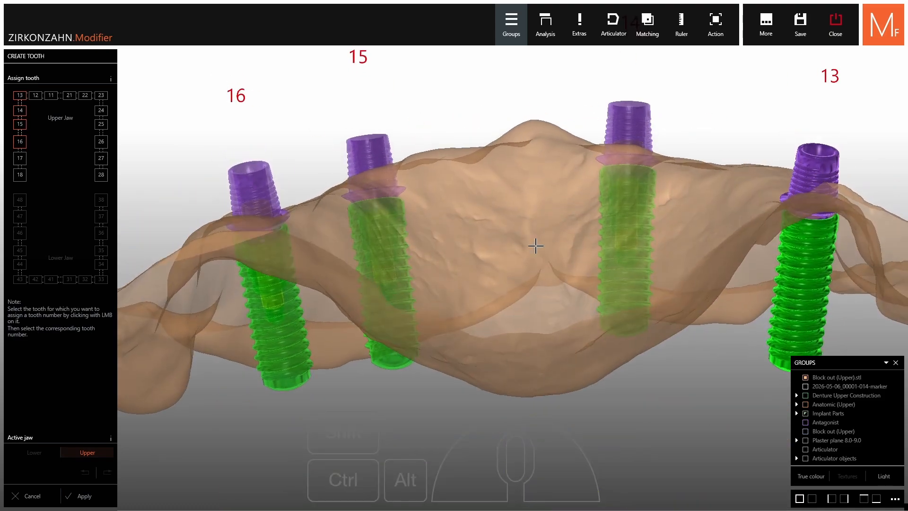
pyautogui.moveTo(519, 214); pyautogui.dragTo(460, 192, button='right')
pyautogui.click(26, 96)
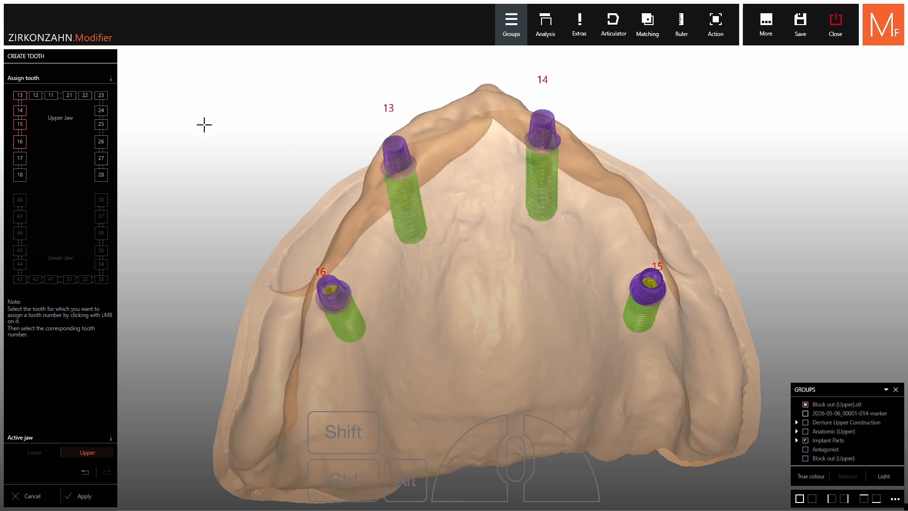
pyautogui.click(516, 137)
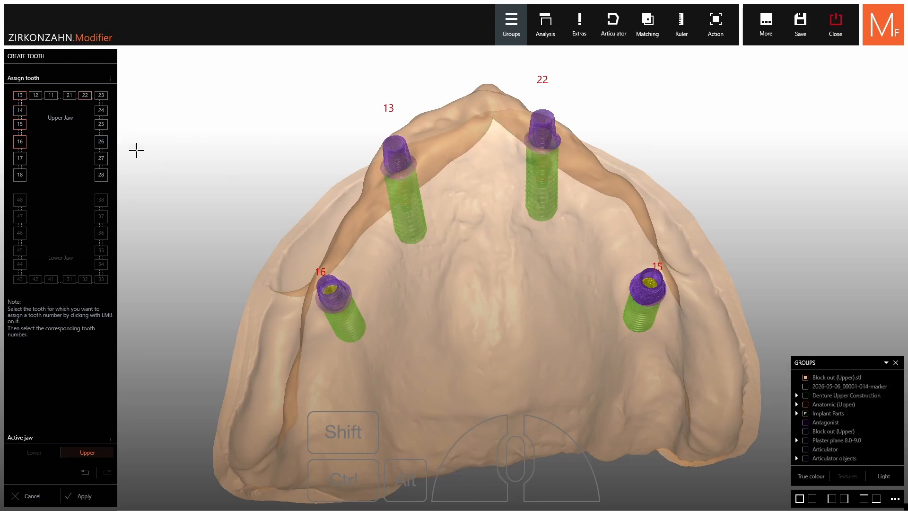
pyautogui.click(101, 142)
pyautogui.click(658, 296)
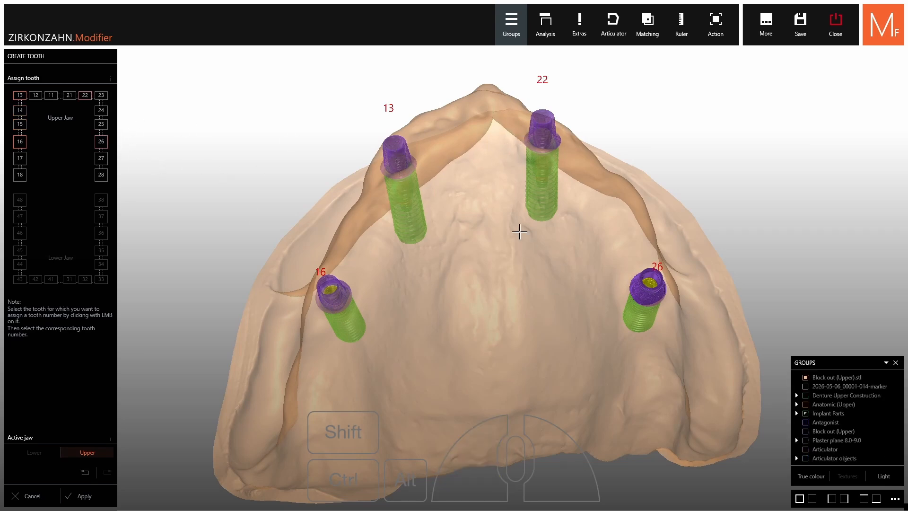
pyautogui.click(86, 496)
# Proceed to tooth placement and start adapting the gingiva, rather than the anatomic teeth, to the preparation margin
pyautogui.click(90, 492)
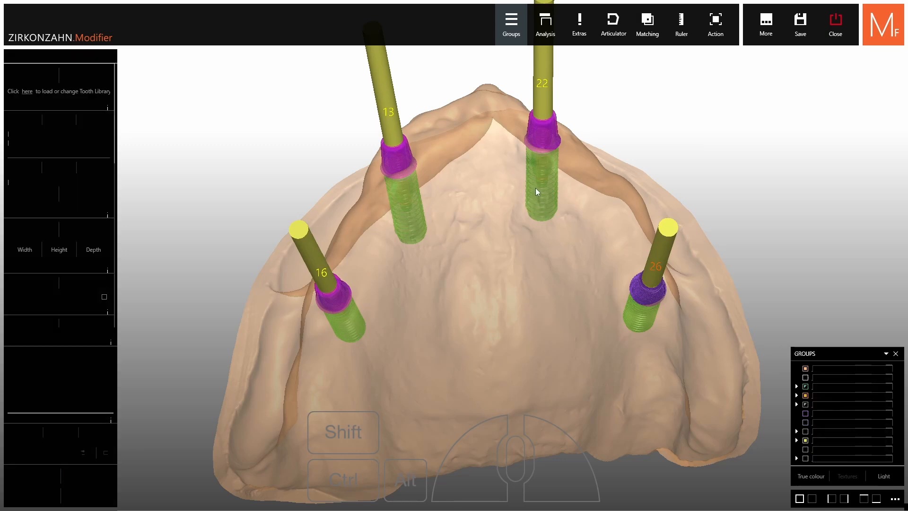
pyautogui.scroll(-5, 513, 198)
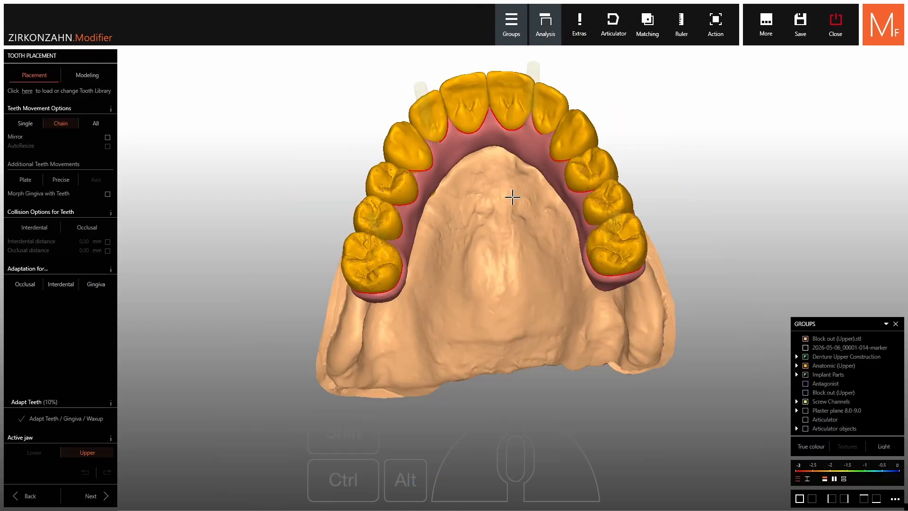
pyautogui.moveTo(511, 197); pyautogui.dragTo(510, 223, button='right')
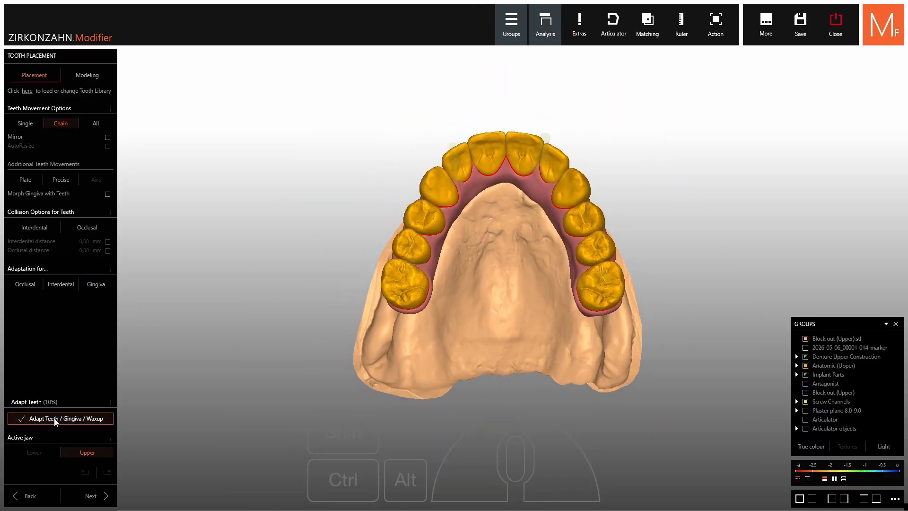
pyautogui.click(85, 418)
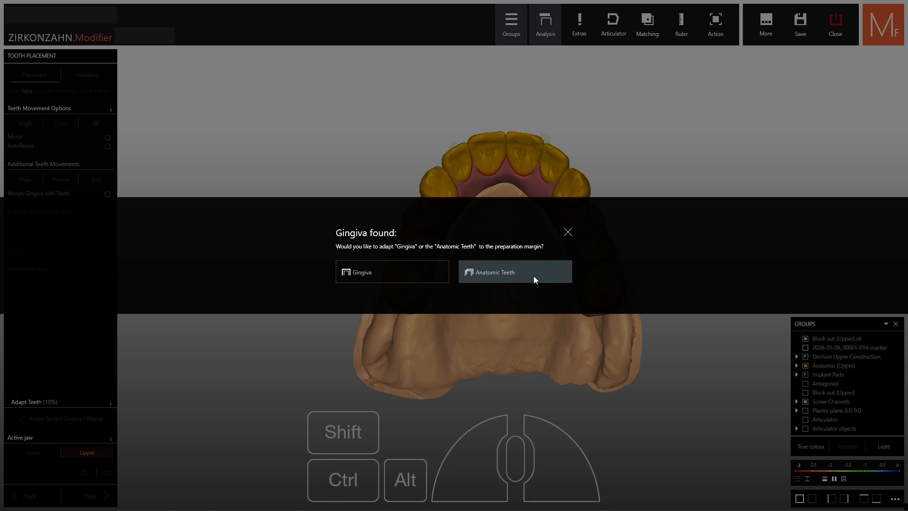
pyautogui.click(376, 274)
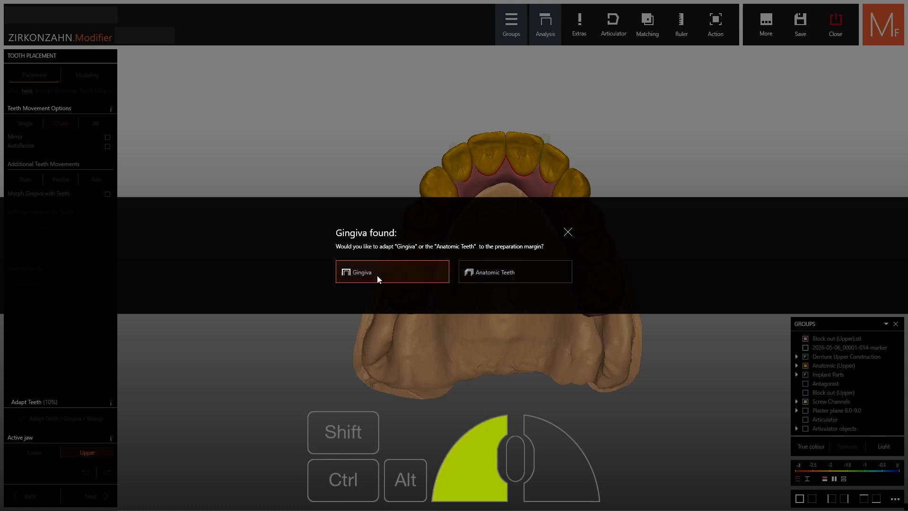
# Select the whole gingiva by click, adapt it to the implant margins and apply the adaptation
pyautogui.scroll(-2, 520, 232)
pyautogui.moveTo(519, 230); pyautogui.dragTo(519, 207, button='right')
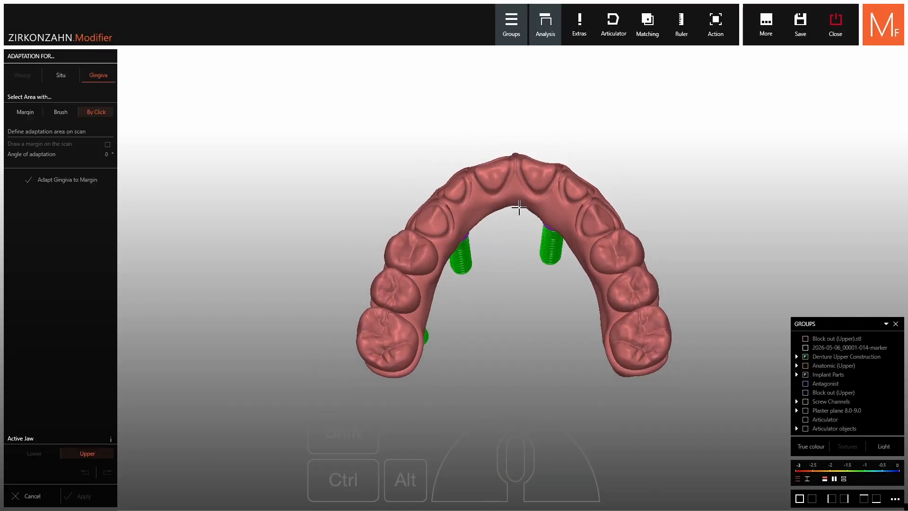
pyautogui.click(518, 199)
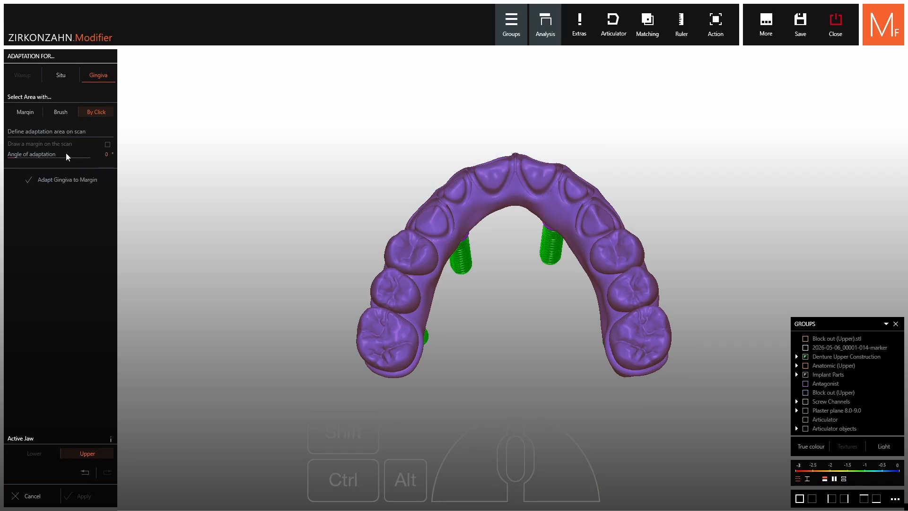
pyautogui.click(65, 184)
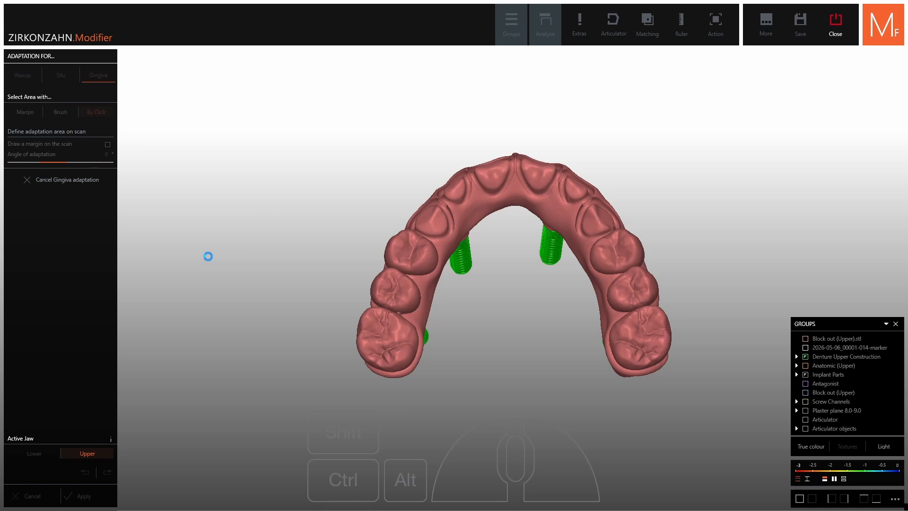
pyautogui.moveTo(525, 314); pyautogui.dragTo(520, 407, button='right')
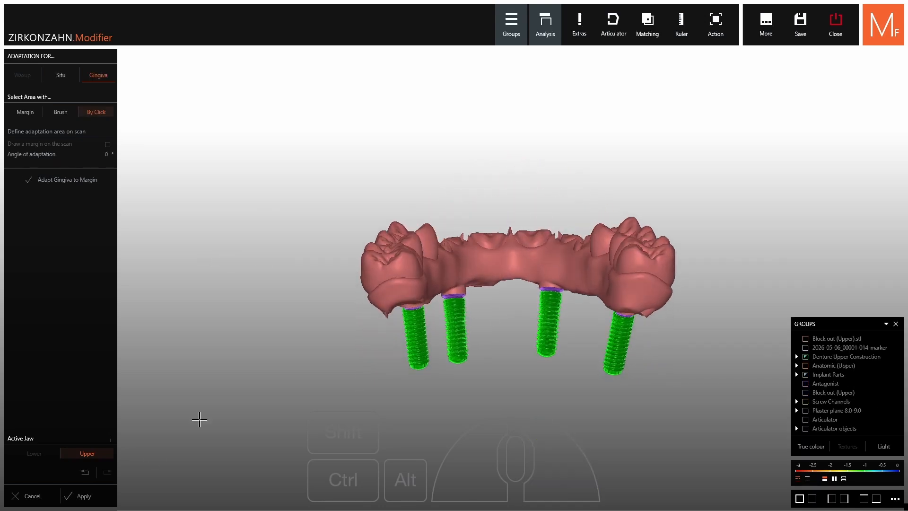
pyautogui.click(81, 495)
pyautogui.moveTo(525, 288); pyautogui.dragTo(563, 254, button='right')
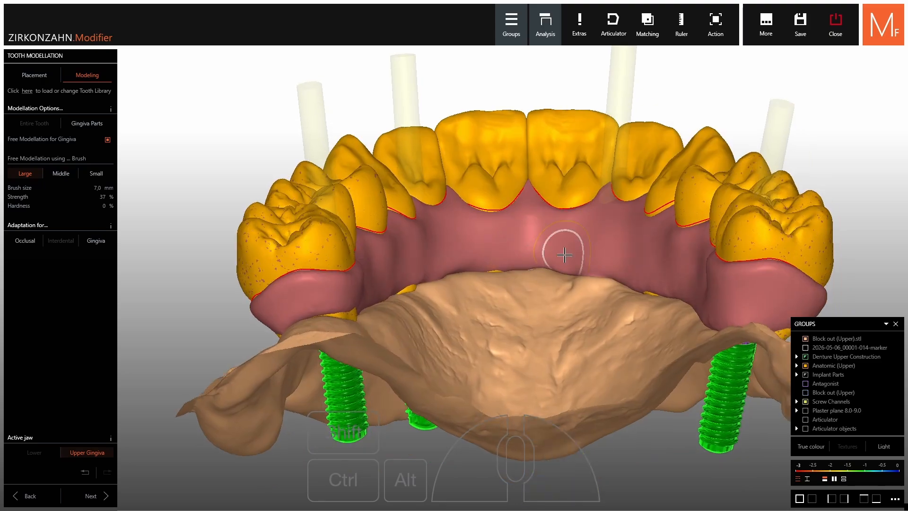
# Hide the anatomic upper teeth and the block-out scan, and set the large gingiva brush to 7.5 mm with 86% strength
pyautogui.click(805, 365)
pyautogui.keyDown('ctrl'); pyautogui.click(591, 332); pyautogui.keyUp('ctrl')
pyautogui.moveTo(591, 331); pyautogui.dragTo(467, 286, button='right')
pyautogui.scroll(5, 467, 286)
pyautogui.keyDown('shift'); pyautogui.moveTo(468, 287); pyautogui.dragTo(454, 279); pyautogui.keyUp('shift')
pyautogui.moveTo(454, 279); pyautogui.dragTo(387, 232, button='right')
pyautogui.keyDown('ctrl'); pyautogui.scroll(5, 387, 231); pyautogui.keyUp('ctrl')
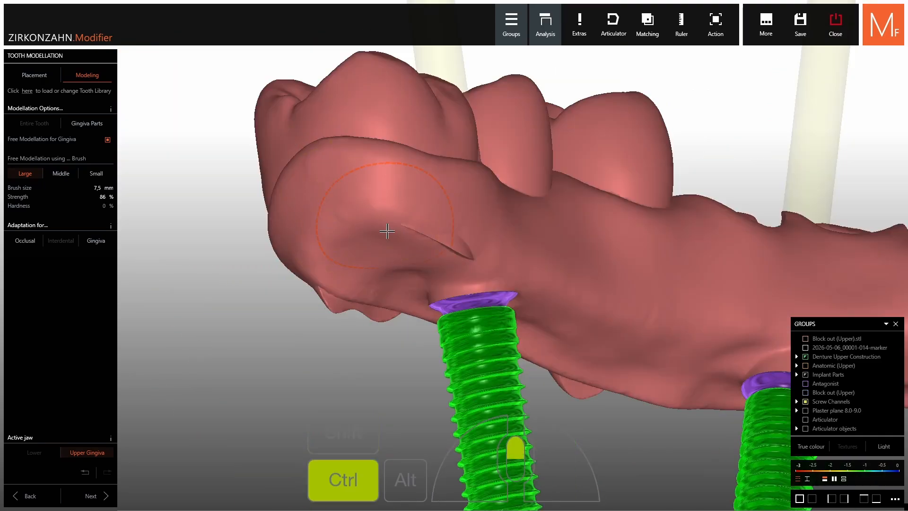
# Smooth the gingiva around the first posterior implant and the notches along the adjacent ridge with a 5 mm brush
pyautogui.moveTo(387, 232)
pyautogui.keyDown('ctrl'); pyautogui.keyDown('shift'); pyautogui.mouseDown()
pyautogui.moveTo(503, 286)
pyautogui.moveTo(497, 258)
pyautogui.mouseUp(); pyautogui.keyUp('shift'); pyautogui.keyUp('ctrl')
pyautogui.moveTo(497, 257); pyautogui.dragTo(476, 157, button='right')
pyautogui.keyDown('ctrl'); pyautogui.keyDown('shift'); pyautogui.moveTo(475, 156); pyautogui.dragTo(454, 146); pyautogui.keyUp('shift'); pyautogui.keyUp('ctrl')
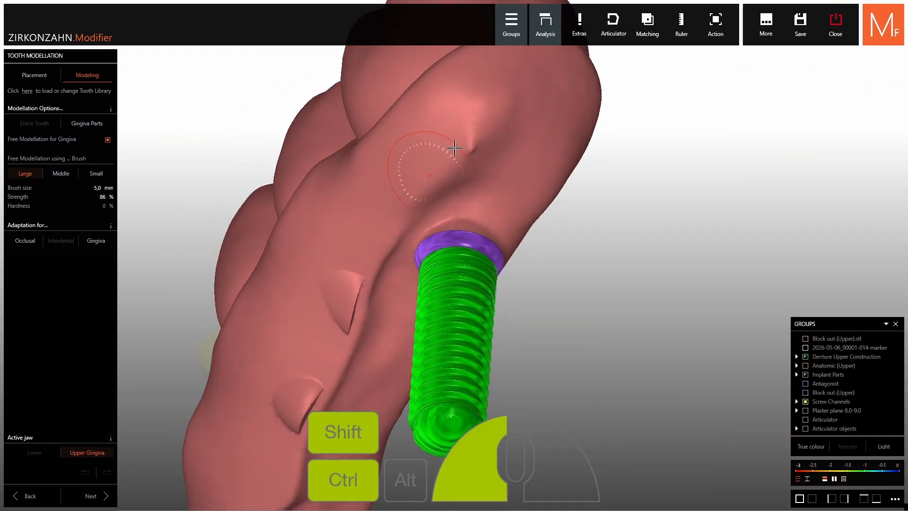
pyautogui.moveTo(454, 146); pyautogui.dragTo(438, 183, button='right')
pyautogui.keyDown('ctrl'); pyautogui.keyDown('shift'); pyautogui.moveTo(437, 182); pyautogui.dragTo(349, 310); pyautogui.keyUp('shift'); pyautogui.keyUp('ctrl')
pyautogui.moveTo(348, 310); pyautogui.dragTo(402, 300, button='right')
pyautogui.keyDown('ctrl'); pyautogui.keyDown('shift'); pyautogui.moveTo(402, 300); pyautogui.dragTo(384, 316); pyautogui.keyUp('shift'); pyautogui.keyUp('ctrl')
pyautogui.moveTo(384, 316)
pyautogui.mouseDown(button='right')
pyautogui.moveTo(570, 229)
pyautogui.moveTo(455, 322)
pyautogui.mouseUp(button='right')
pyautogui.keyDown('ctrl'); pyautogui.keyDown('shift'); pyautogui.moveTo(454, 322); pyautogui.dragTo(426, 343); pyautogui.keyUp('shift'); pyautogui.keyUp('ctrl')
# Smooth the gingiva base up to the nearest front implant with the large brush at 6.5 mm and 93% strength
pyautogui.moveTo(426, 343); pyautogui.dragTo(629, 236, button='right')
pyautogui.keyDown('ctrl'); pyautogui.keyDown('shift'); pyautogui.moveTo(629, 236); pyautogui.dragTo(648, 230); pyautogui.keyUp('shift'); pyautogui.keyUp('ctrl')
pyautogui.moveTo(649, 230)
pyautogui.mouseDown(button='right')
pyautogui.moveTo(705, 204)
pyautogui.moveTo(634, 255)
pyautogui.moveTo(653, 265)
pyautogui.mouseUp(button='right')
pyautogui.scroll(-3, 634, 255)
pyautogui.scroll(4, 653, 265)
pyautogui.keyDown('ctrl'); pyautogui.keyDown('shift'); pyautogui.moveTo(653, 265); pyautogui.dragTo(655, 283); pyautogui.keyUp('shift'); pyautogui.keyUp('ctrl')
pyautogui.moveTo(655, 283)
pyautogui.mouseDown(button='right')
pyautogui.moveTo(469, 322)
pyautogui.moveTo(513, 319)
pyautogui.mouseUp(button='right')
pyautogui.scroll(-3, 468, 321)
pyautogui.scroll(3, 513, 319)
pyautogui.keyDown('ctrl'); pyautogui.moveTo(514, 319); pyautogui.dragTo(517, 325); pyautogui.keyUp('ctrl')
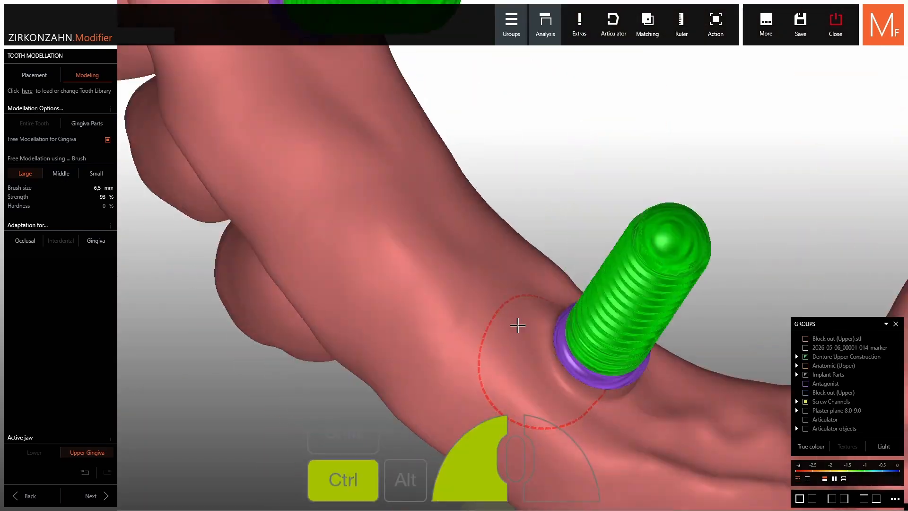
pyautogui.moveTo(517, 324); pyautogui.dragTo(539, 379, button='right')
pyautogui.keyDown('ctrl'); pyautogui.moveTo(540, 378); pyautogui.dragTo(538, 385); pyautogui.keyUp('ctrl')
# Smooth the anterior gingiva around and between the two front implants, on both the underside and the side surfaces
pyautogui.moveTo(537, 385); pyautogui.dragTo(700, 377, button='right')
pyautogui.keyDown('ctrl'); pyautogui.keyDown('shift'); pyautogui.moveTo(700, 377); pyautogui.dragTo(683, 391); pyautogui.keyUp('shift'); pyautogui.keyUp('ctrl')
pyautogui.moveTo(683, 391)
pyautogui.mouseDown(button='right')
pyautogui.moveTo(533, 199)
pyautogui.moveTo(634, 218)
pyautogui.mouseUp(button='right')
pyautogui.scroll(-2, 635, 217)
pyautogui.keyDown('ctrl'); pyautogui.keyDown('shift'); pyautogui.moveTo(634, 217); pyautogui.dragTo(634, 223); pyautogui.keyUp('shift'); pyautogui.keyUp('ctrl')
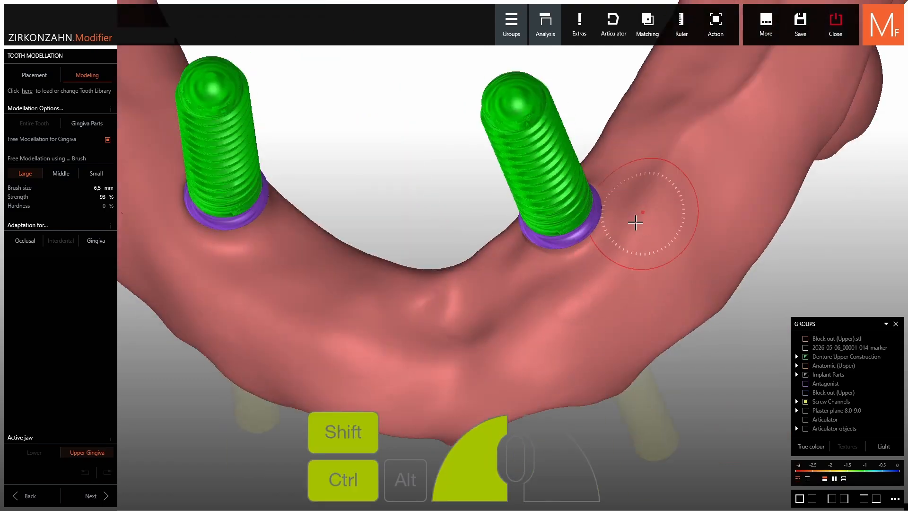
pyautogui.moveTo(635, 223)
pyautogui.mouseDown(button='right')
pyautogui.moveTo(592, 279)
pyautogui.moveTo(534, 309)
pyautogui.mouseUp(button='right')
pyautogui.keyDown('ctrl'); pyautogui.keyDown('shift'); pyautogui.moveTo(535, 310); pyautogui.dragTo(531, 316); pyautogui.keyUp('shift'); pyautogui.keyUp('ctrl')
pyautogui.moveTo(531, 316); pyautogui.dragTo(512, 163, button='right')
pyautogui.keyDown('ctrl'); pyautogui.keyDown('shift'); pyautogui.moveTo(512, 163); pyautogui.dragTo(514, 152); pyautogui.keyUp('shift'); pyautogui.keyUp('ctrl')
pyautogui.moveTo(514, 152); pyautogui.dragTo(328, 292, button='right')
pyautogui.keyDown('ctrl'); pyautogui.keyDown('shift'); pyautogui.moveTo(328, 293); pyautogui.dragTo(330, 299); pyautogui.keyUp('shift'); pyautogui.keyUp('ctrl')
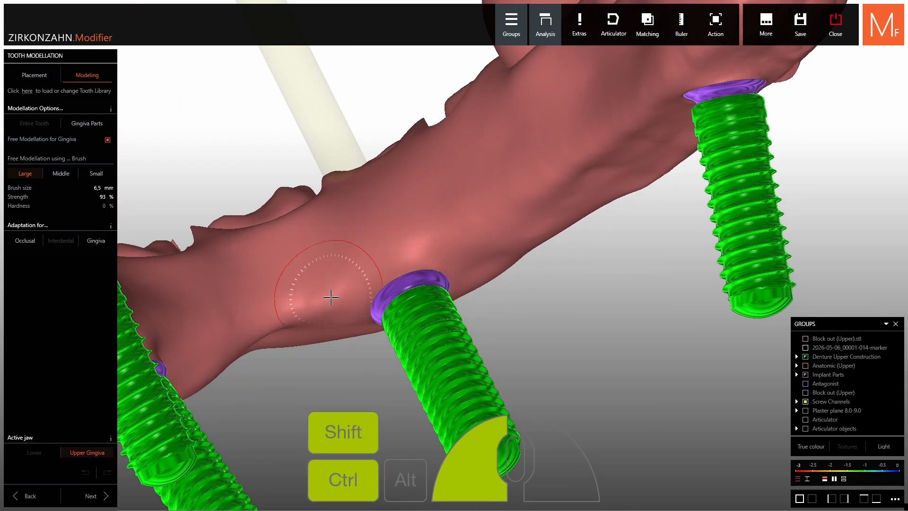
# Smooth the gingiva toward and around the opposite posterior implant, using a 7.5 mm brush at its distal end
pyautogui.moveTo(331, 299)
pyautogui.mouseDown(button='right')
pyautogui.moveTo(467, 268)
pyautogui.moveTo(512, 201)
pyautogui.mouseUp(button='right')
pyautogui.scroll(-3, 512, 201)
pyautogui.keyDown('ctrl'); pyautogui.keyDown('shift'); pyautogui.moveTo(512, 201); pyautogui.dragTo(513, 209); pyautogui.keyUp('shift'); pyautogui.keyUp('ctrl')
pyautogui.moveTo(513, 209); pyautogui.dragTo(499, 182, button='right')
pyautogui.keyDown('ctrl'); pyautogui.keyDown('shift'); pyautogui.moveTo(499, 181); pyautogui.dragTo(498, 186); pyautogui.keyUp('shift'); pyautogui.keyUp('ctrl')
pyautogui.moveTo(497, 186); pyautogui.dragTo(509, 202, button='right')
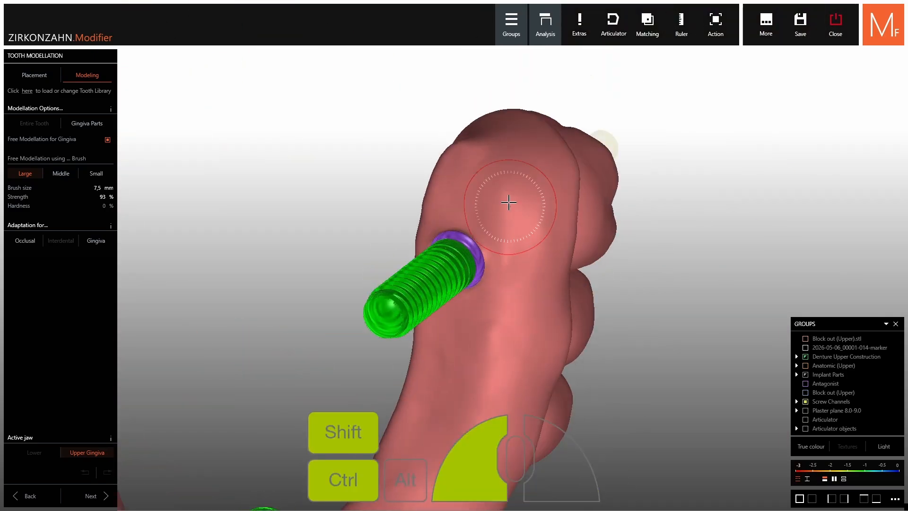
pyautogui.keyDown('ctrl'); pyautogui.keyDown('shift'); pyautogui.moveTo(509, 203); pyautogui.dragTo(511, 212); pyautogui.keyUp('shift'); pyautogui.keyUp('ctrl')
pyautogui.moveTo(512, 212); pyautogui.dragTo(464, 166, button='right')
pyautogui.keyDown('ctrl'); pyautogui.keyDown('shift'); pyautogui.moveTo(464, 166); pyautogui.dragTo(463, 178); pyautogui.keyUp('shift'); pyautogui.keyUp('ctrl')
pyautogui.moveTo(464, 179); pyautogui.dragTo(480, 168, button='right')
pyautogui.keyDown('ctrl'); pyautogui.keyDown('shift'); pyautogui.moveTo(480, 168); pyautogui.dragTo(486, 182); pyautogui.keyUp('shift'); pyautogui.keyUp('ctrl')
pyautogui.moveTo(485, 182)
pyautogui.mouseDown(button='right')
pyautogui.moveTo(567, 199)
pyautogui.moveTo(446, 295)
pyautogui.mouseUp(button='right')
pyautogui.keyDown('ctrl'); pyautogui.keyDown('shift'); pyautogui.moveTo(446, 296); pyautogui.dragTo(448, 316); pyautogui.keyUp('shift'); pyautogui.keyUp('ctrl')
pyautogui.moveTo(448, 316); pyautogui.dragTo(537, 282, button='right')
pyautogui.keyDown('ctrl'); pyautogui.keyDown('shift'); pyautogui.moveTo(537, 282); pyautogui.dragTo(515, 284); pyautogui.keyUp('shift'); pyautogui.keyUp('ctrl')
pyautogui.scroll(-3, 471, 271)
# Show the block-out scan again and smooth the gingiva between a posterior and a front implant with a 7 mm brush
pyautogui.moveTo(632, 243)
pyautogui.mouseDown(button='right')
pyautogui.moveTo(471, 270)
pyautogui.moveTo(340, 266)
pyautogui.mouseUp(button='right')
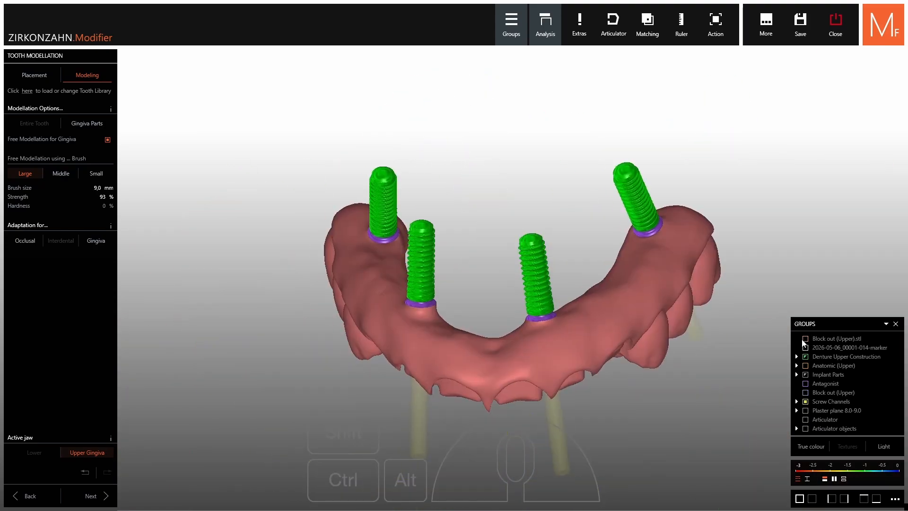
pyautogui.click(805, 339)
pyautogui.scroll(5, 640, 263)
pyautogui.keyDown('shift'); pyautogui.scroll(-4, 640, 263); pyautogui.keyUp('shift')
pyautogui.moveTo(634, 189)
pyautogui.mouseDown(button='right')
pyautogui.moveTo(641, 263)
pyautogui.moveTo(660, 246)
pyautogui.moveTo(658, 262)
pyautogui.mouseUp(button='right')
pyautogui.scroll(-3, 641, 263)
pyautogui.keyDown('ctrl'); pyautogui.keyDown('shift'); pyautogui.moveTo(581, 405); pyautogui.dragTo(624, 335); pyautogui.keyUp('shift'); pyautogui.keyUp('ctrl')
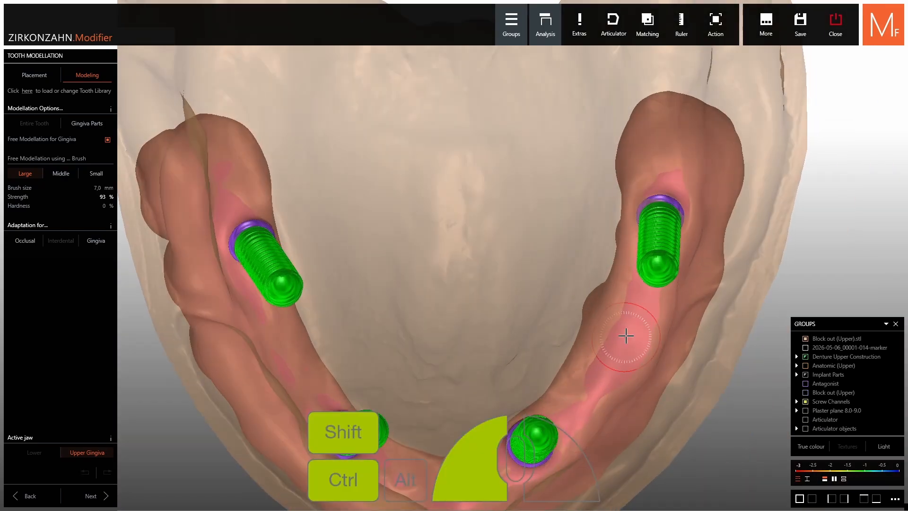
pyautogui.moveTo(625, 335); pyautogui.dragTo(612, 383, button='right')
# Smooth the gingiva areas overlapping the block-out scan along the rest of the arch, using a 7.5 mm brush
pyautogui.moveTo(582, 410); pyautogui.dragTo(531, 262, button='middle')
pyautogui.moveTo(414, 322); pyautogui.dragTo(364, 328)
pyautogui.moveTo(363, 328); pyautogui.dragTo(577, 303, button='middle')
pyautogui.moveTo(577, 303); pyautogui.dragTo(549, 284, button='right')
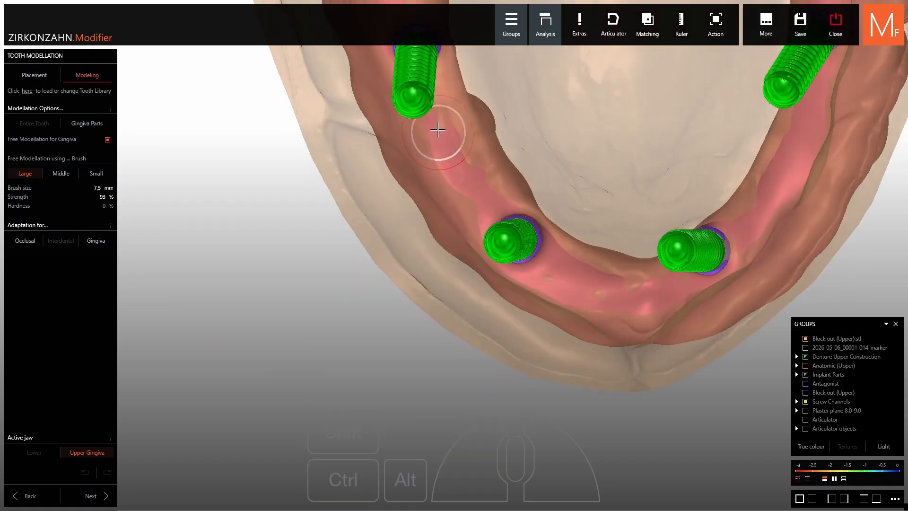
pyautogui.keyDown('shift'); pyautogui.moveTo(438, 128); pyautogui.dragTo(450, 152); pyautogui.keyUp('shift')
pyautogui.moveTo(450, 152); pyautogui.dragTo(525, 218, button='right')
pyautogui.moveTo(525, 217); pyautogui.dragTo(533, 233)
pyautogui.moveTo(533, 233); pyautogui.dragTo(505, 197, button='right')
# Show the complete upper denture construction with its front teeth, then finish the gingiva modelling and build the crowns
pyautogui.keyDown('shift'); pyautogui.scroll(1, 614, 198); pyautogui.keyUp('shift')
pyautogui.scroll(-4, 614, 197)
pyautogui.moveTo(614, 198); pyautogui.dragTo(629, 111, button='right')
pyautogui.click(806, 356)
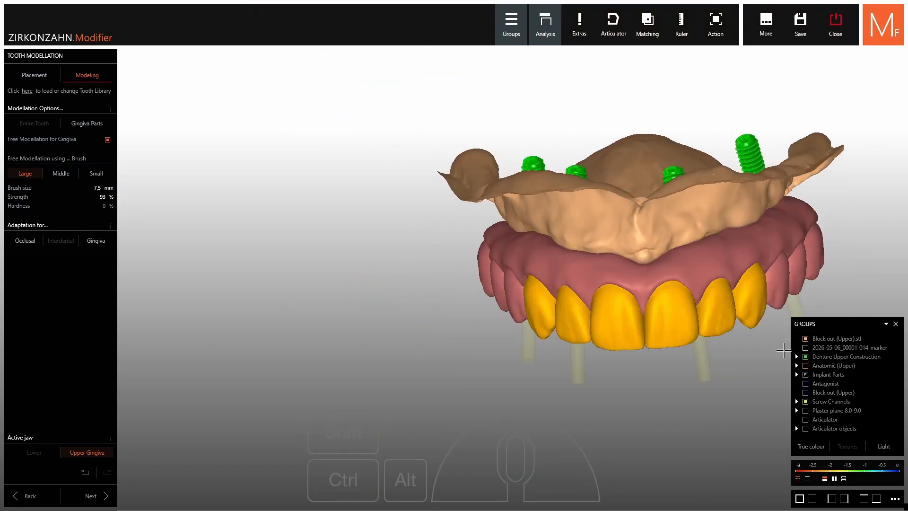
pyautogui.moveTo(689, 306); pyautogui.dragTo(589, 270, button='middle')
pyautogui.moveTo(589, 270); pyautogui.dragTo(580, 213, button='right')
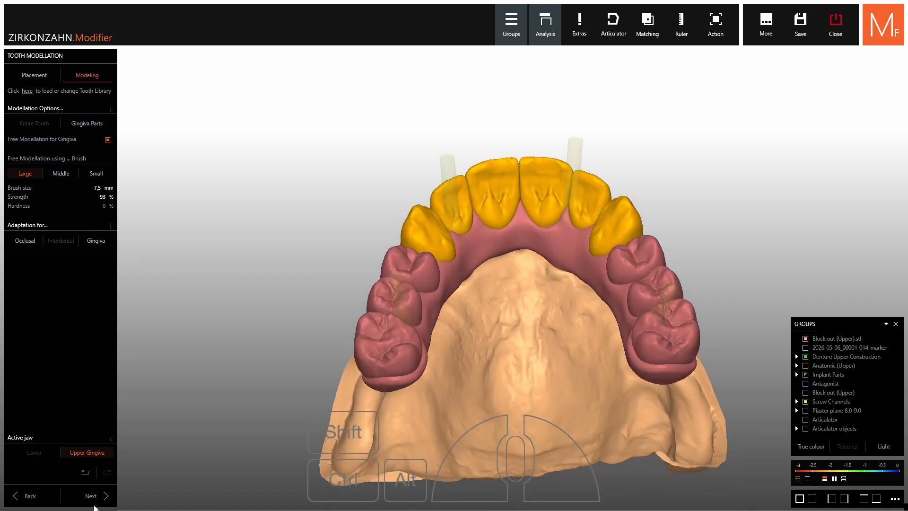
pyautogui.click(92, 495)
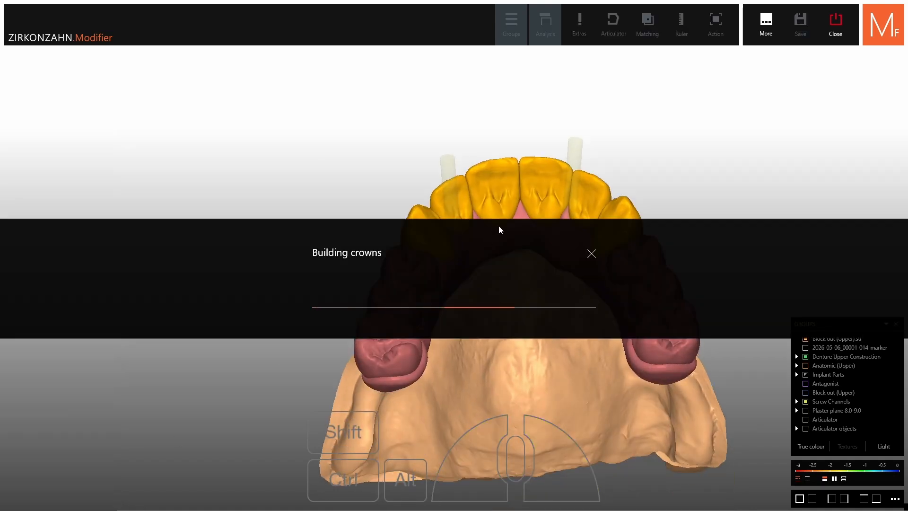
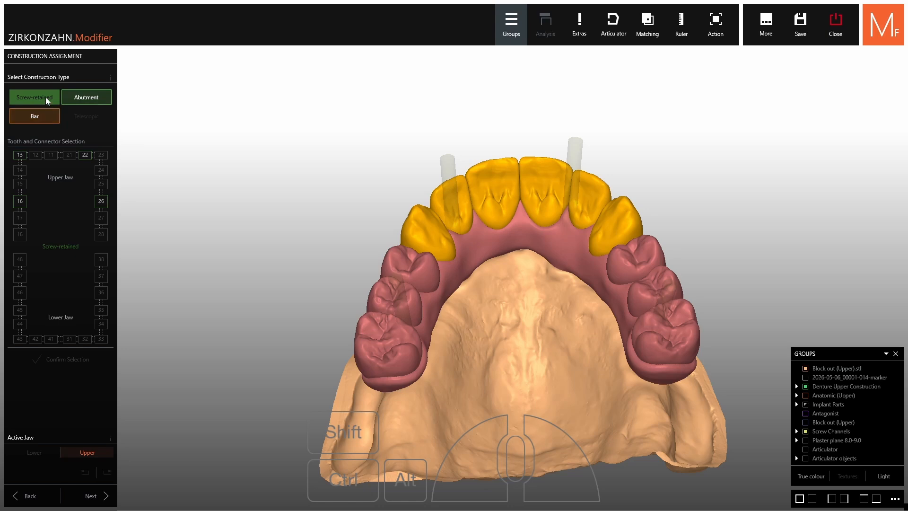
# Accept the screw-retained assignment and the existing screw channel and shrinking parameters, and finish the upper construction
pyautogui.click(89, 495)
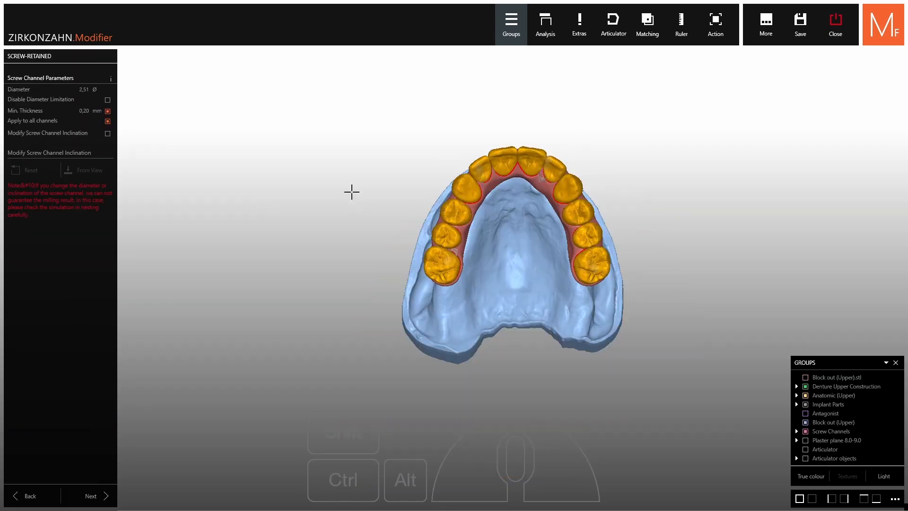
pyautogui.moveTo(313, 178); pyautogui.dragTo(192, 158, button='right')
pyautogui.click(90, 494)
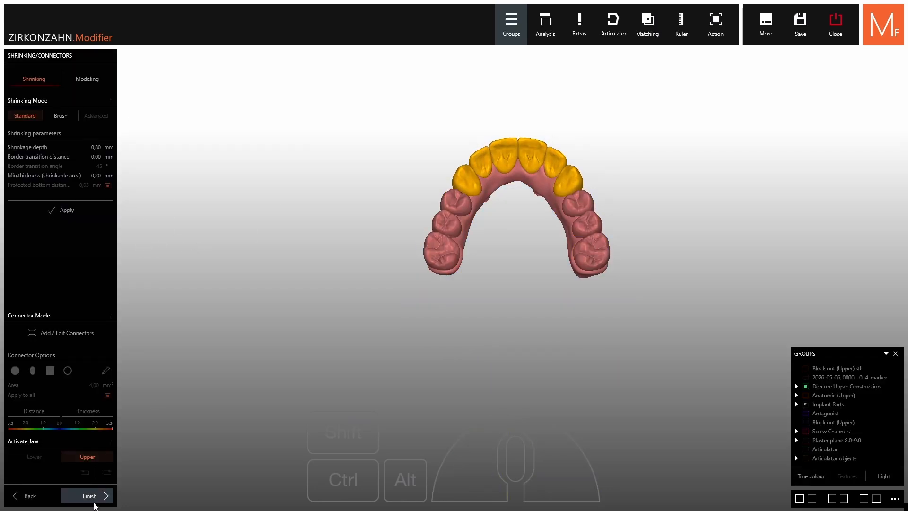
pyautogui.click(88, 495)
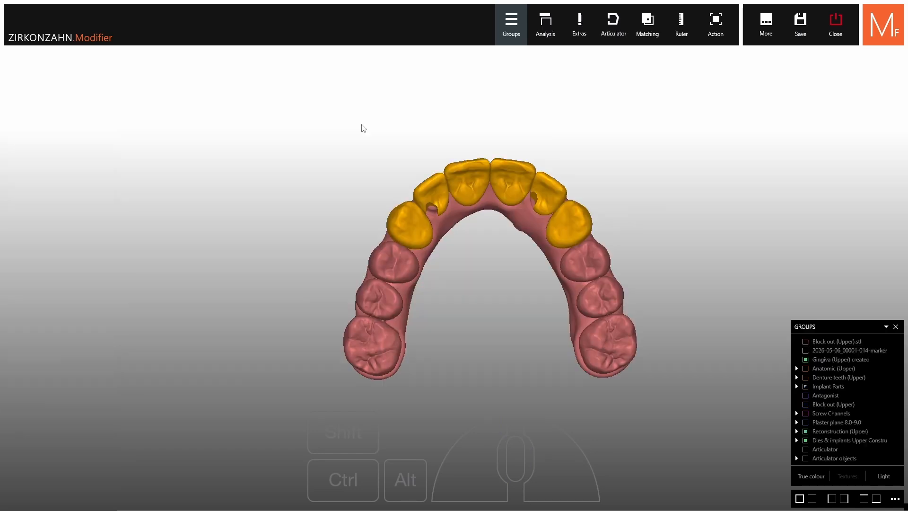
# Merge the gingiva and reconstruction into one upper construction and check its screw channels from several sides
pyautogui.moveTo(487, 194); pyautogui.dragTo(494, 138, button='right')
pyautogui.moveTo(509, 317); pyautogui.dragTo(391, 171, button='right')
pyautogui.keyDown('ctrl'); pyautogui.click(501, 424); pyautogui.keyUp('ctrl')
pyautogui.keyDown('ctrl'); pyautogui.click(382, 168); pyautogui.keyUp('ctrl')
pyautogui.keyDown('ctrl'); pyautogui.keyDown('shift'); pyautogui.click(391, 152); pyautogui.keyUp('shift'); pyautogui.keyUp('ctrl')
pyautogui.scroll(-3, 492, 190)
pyautogui.moveTo(492, 190); pyautogui.dragTo(503, 176, button='right')
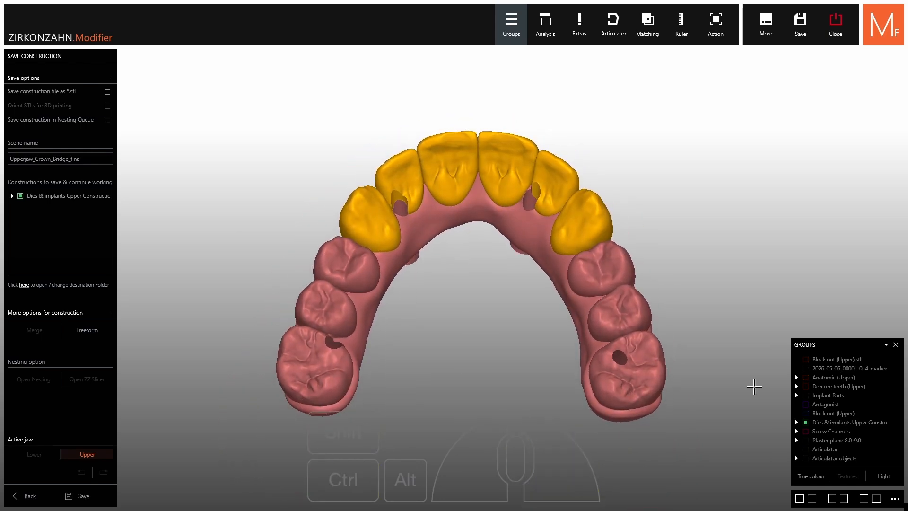
# Show the antagonist and the upper block-out scan with the construction, and save it under the scene name Upperjaw_Crown_Bridge_final
pyautogui.click(806, 405)
pyautogui.click(805, 360)
pyautogui.moveTo(615, 307); pyautogui.dragTo(646, 174, button='right')
pyautogui.scroll(3, 614, 336)
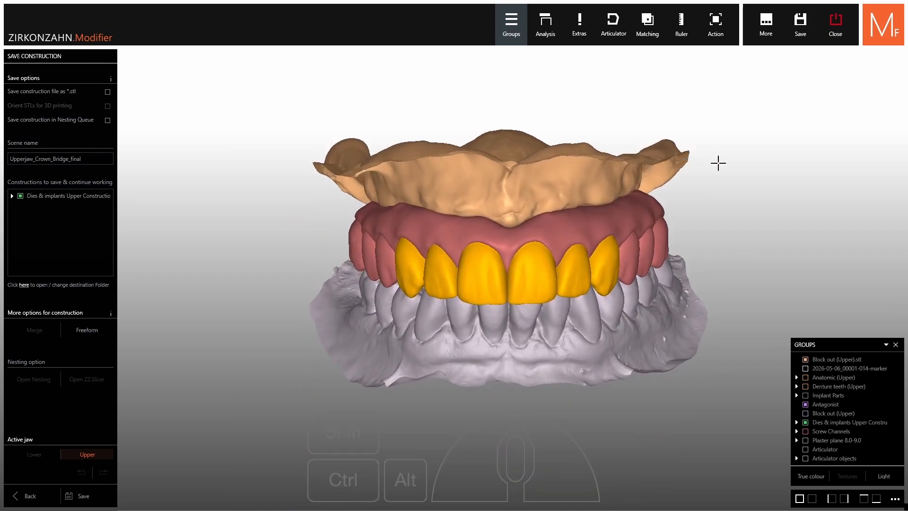
pyautogui.click(83, 496)
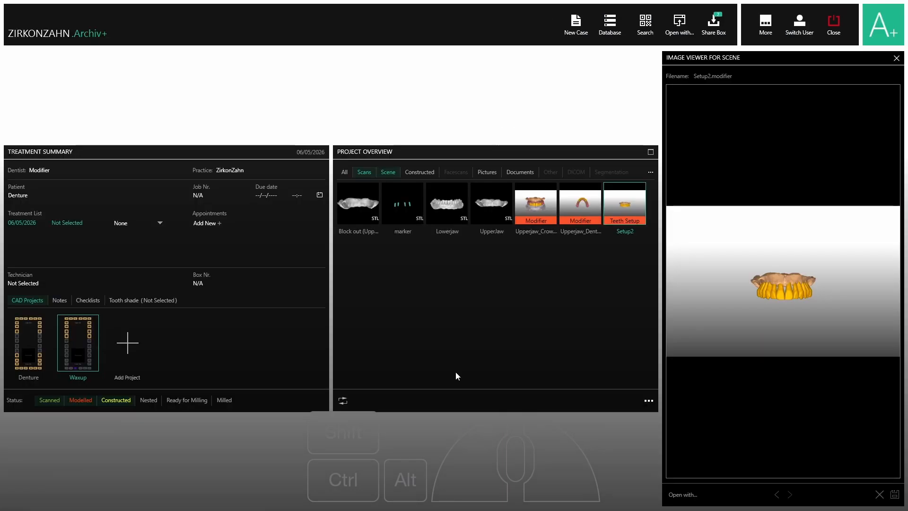
# Switch to Zirkonzahn.Archiv+ and look through the case's Denture and Waxup CAD projects
pyautogui.click(455, 372)
pyautogui.click(345, 398)
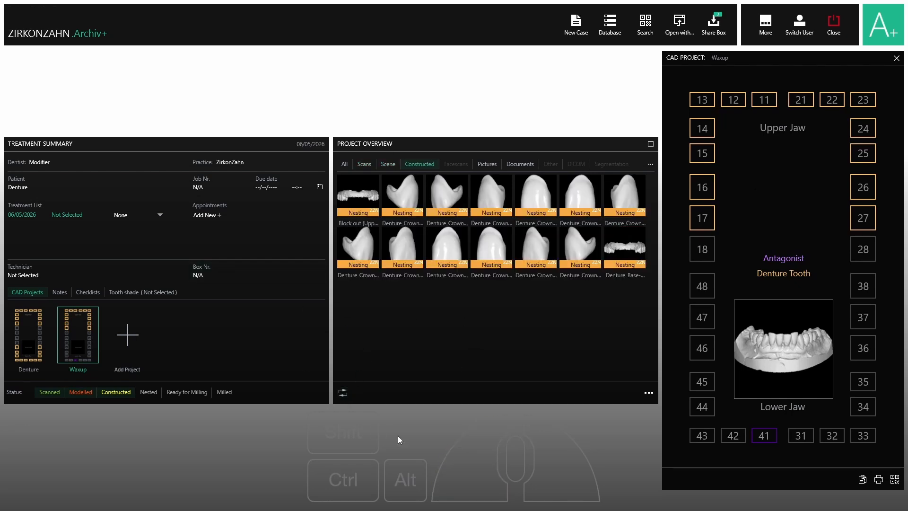
pyautogui.click(33, 338)
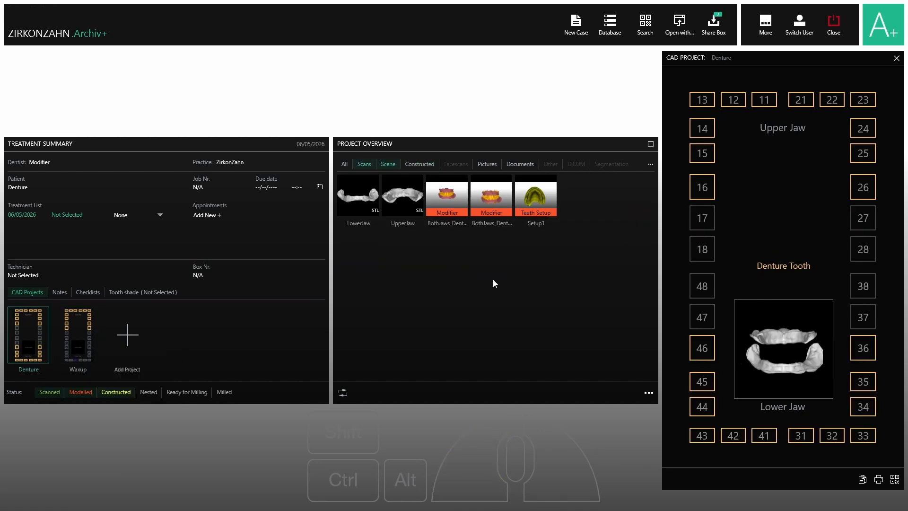
pyautogui.click(82, 344)
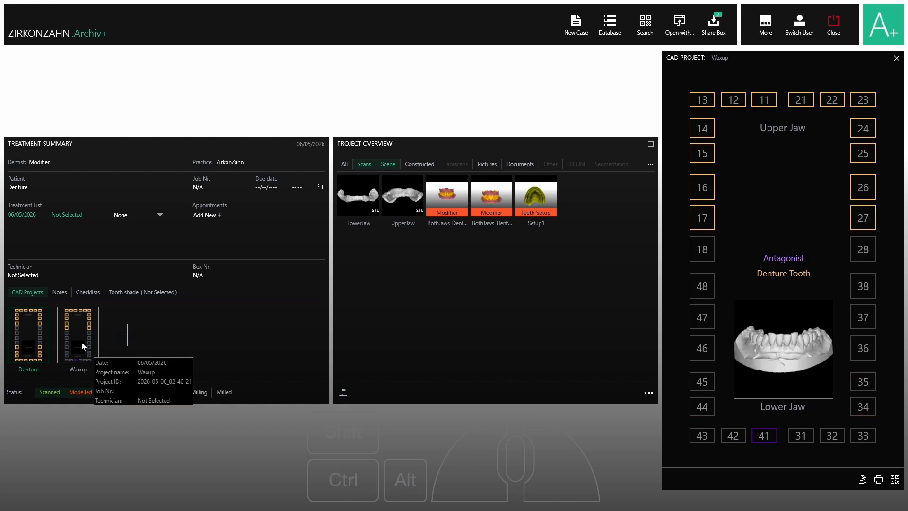